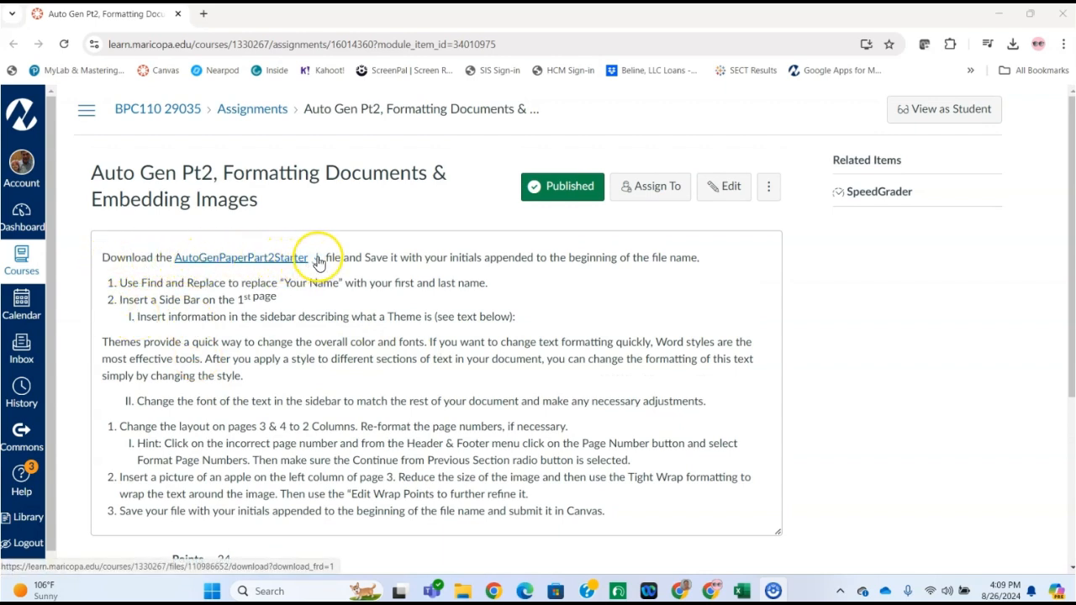
Step: Download the AutoGenPaperPart2Starter file from the assignment, open it in Word and enable editing
{"action": "left_click", "coordinate": [318, 260]}
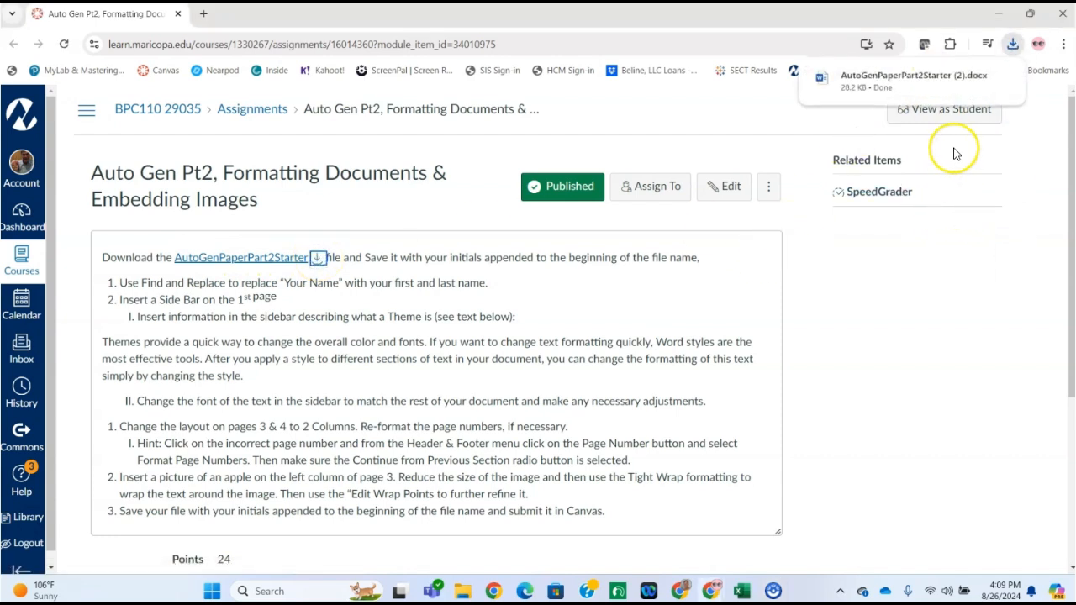
{"action": "left_click", "coordinate": [1003, 78]}
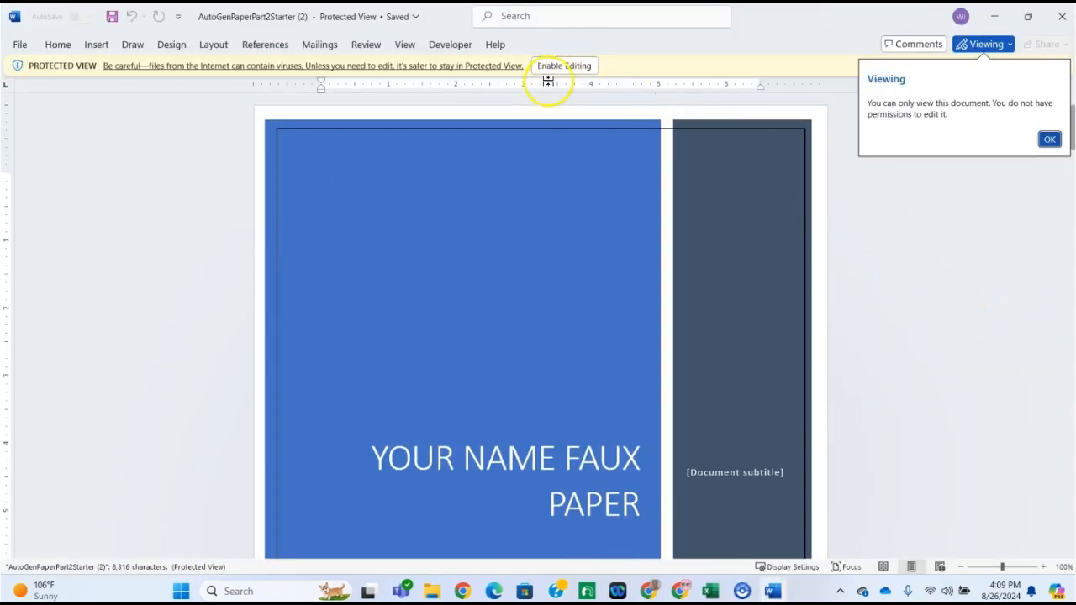
{"action": "left_click", "coordinate": [548, 66]}
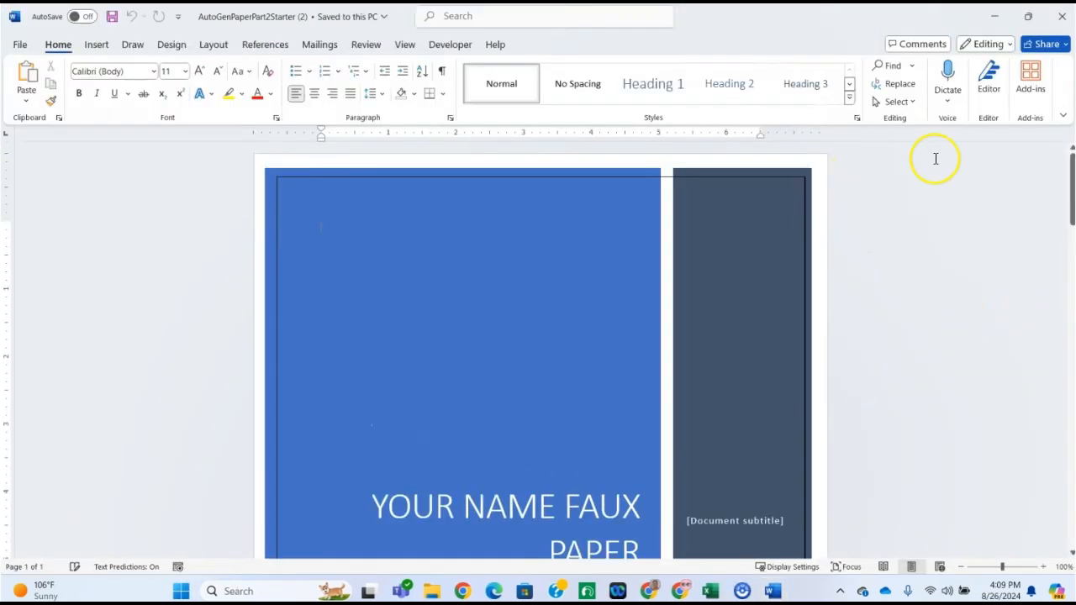
Step: Check the Find and Replace instruction on the Canvas assignment page and return to the Word document
{"action": "left_click", "coordinate": [996, 16]}
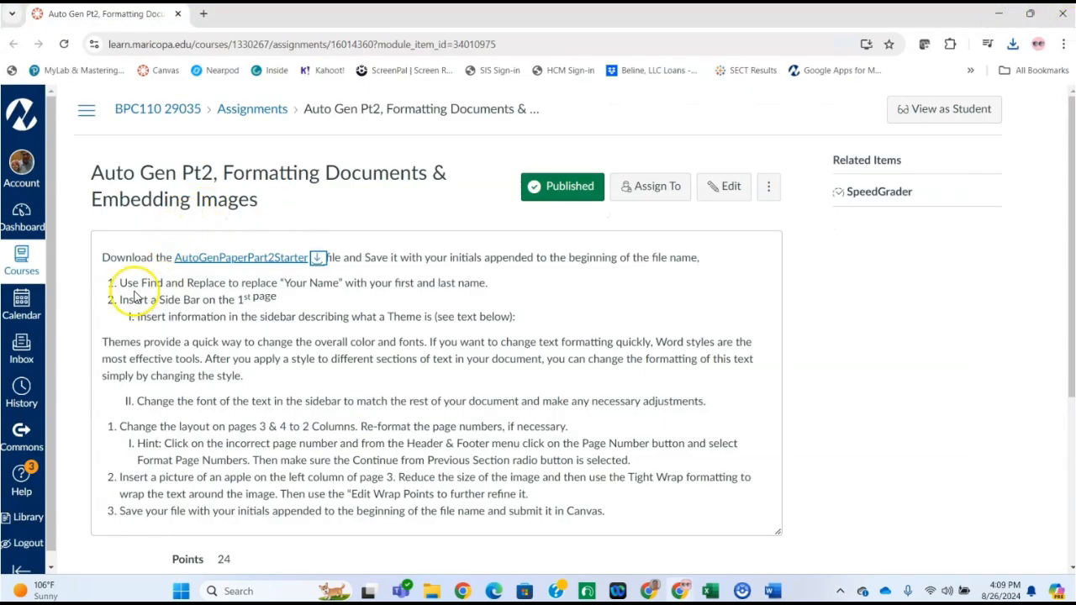
{"action": "left_click_drag", "start_coordinate": [120, 284], "coordinate": [451, 272]}
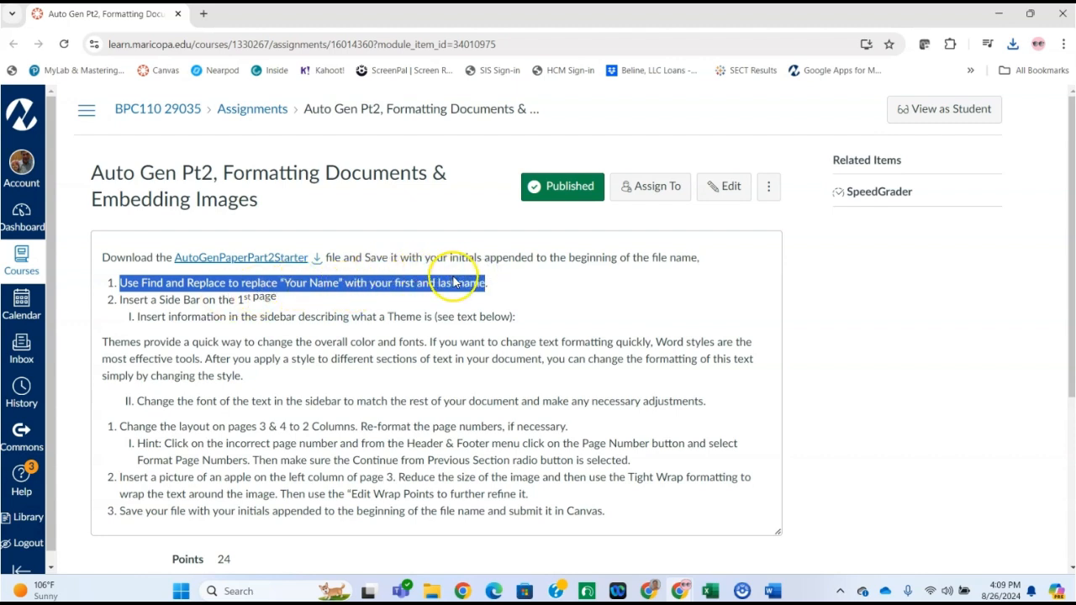
{"action": "left_click", "coordinate": [773, 591]}
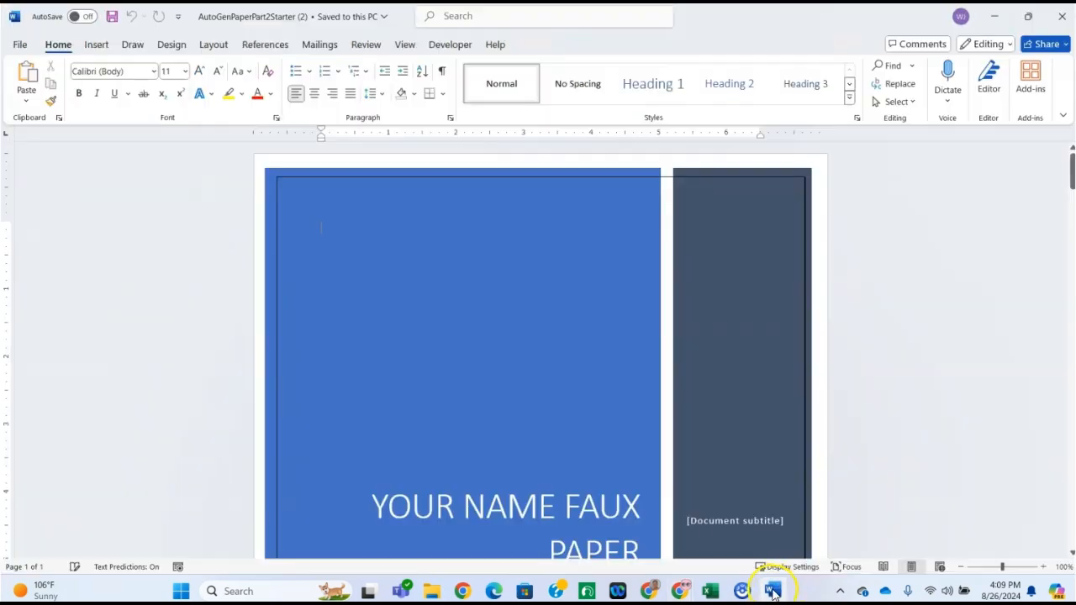
Step: Replace all occurrences of "Your Name" with the author's first and last name and check the cover page title
{"action": "left_click", "coordinate": [898, 84]}
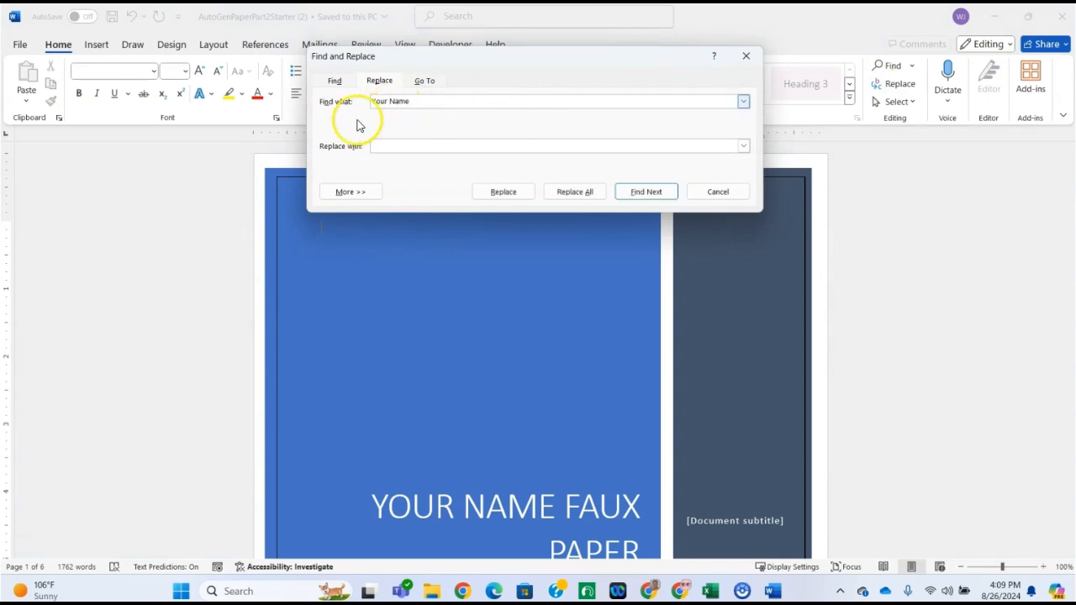
{"action": "left_click", "coordinate": [403, 145]}
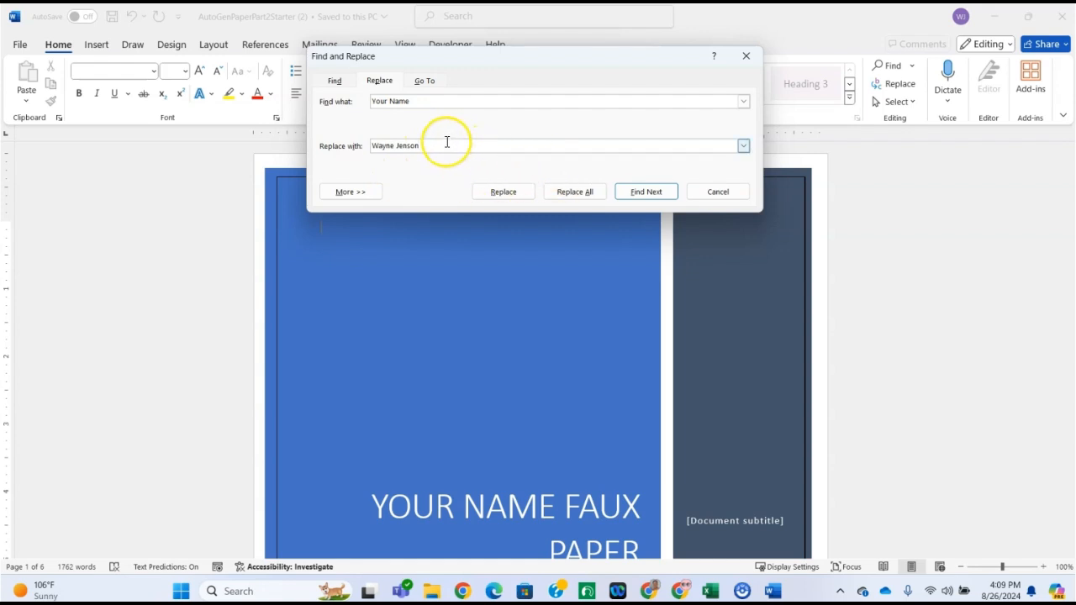
{"action": "left_click", "coordinate": [577, 200]}
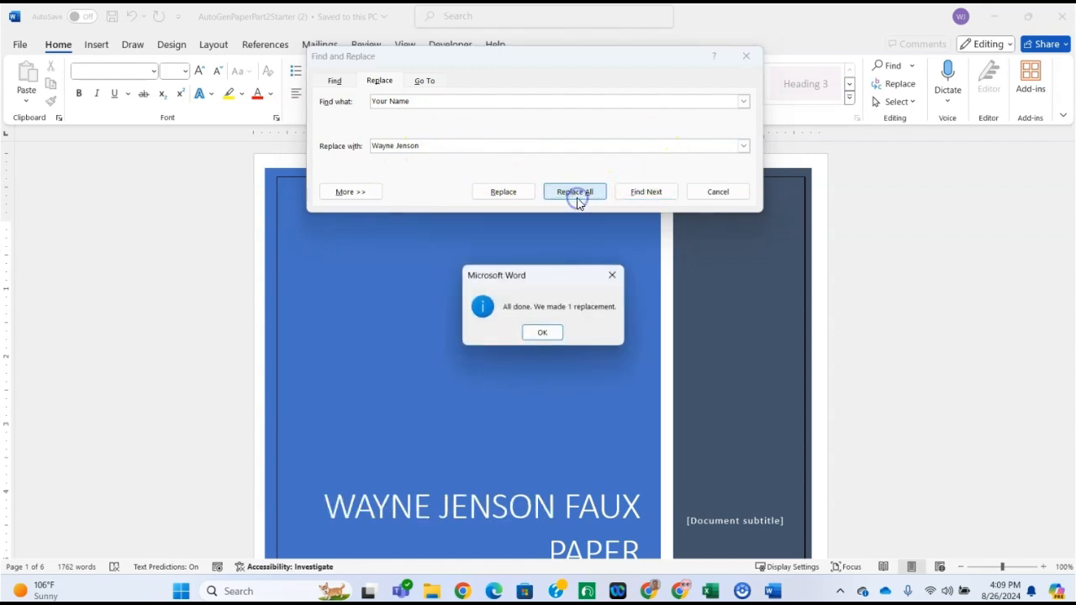
{"action": "left_click", "coordinate": [542, 332]}
{"action": "scroll", "coordinate": [831, 221], "scroll_direction": "down", "scroll_amount": 1}
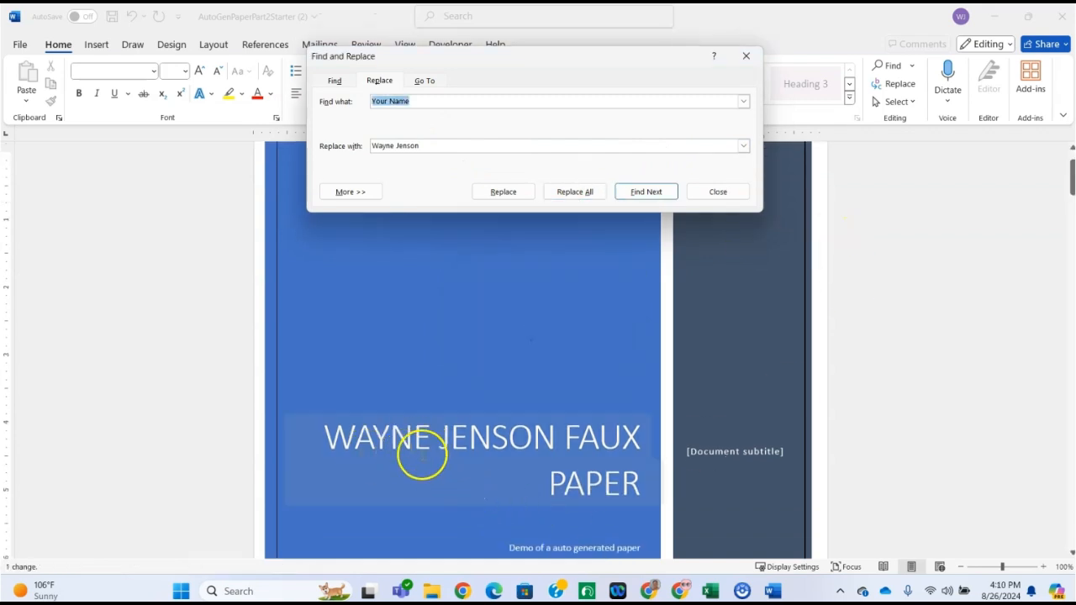
{"action": "left_click", "coordinate": [334, 426]}
{"action": "left_click_drag", "start_coordinate": [327, 432], "coordinate": [554, 438]}
{"action": "left_click", "coordinate": [549, 280]}
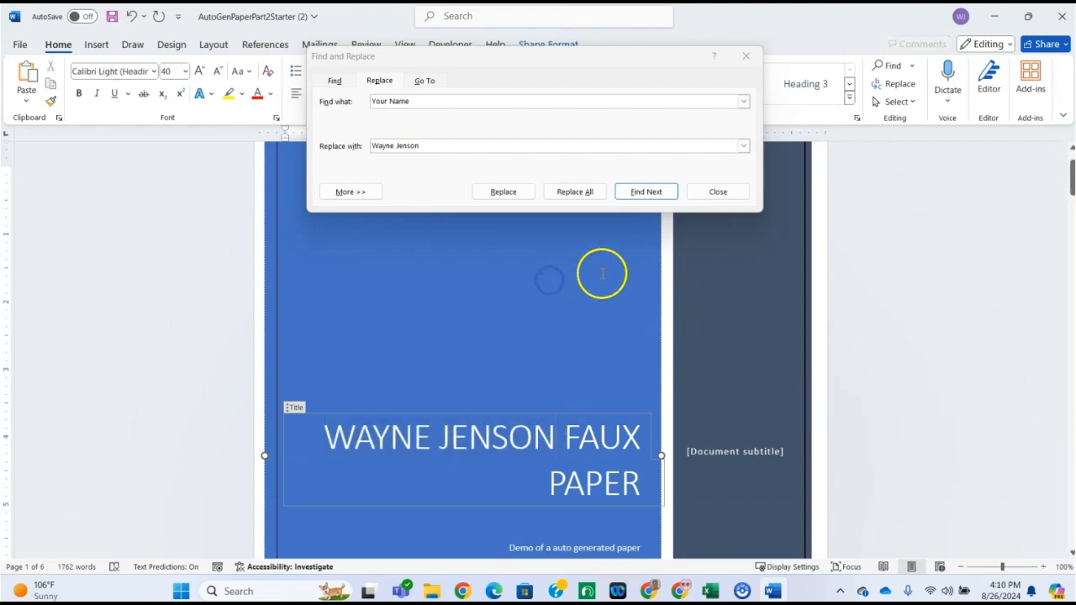
{"action": "left_click", "coordinate": [696, 193]}
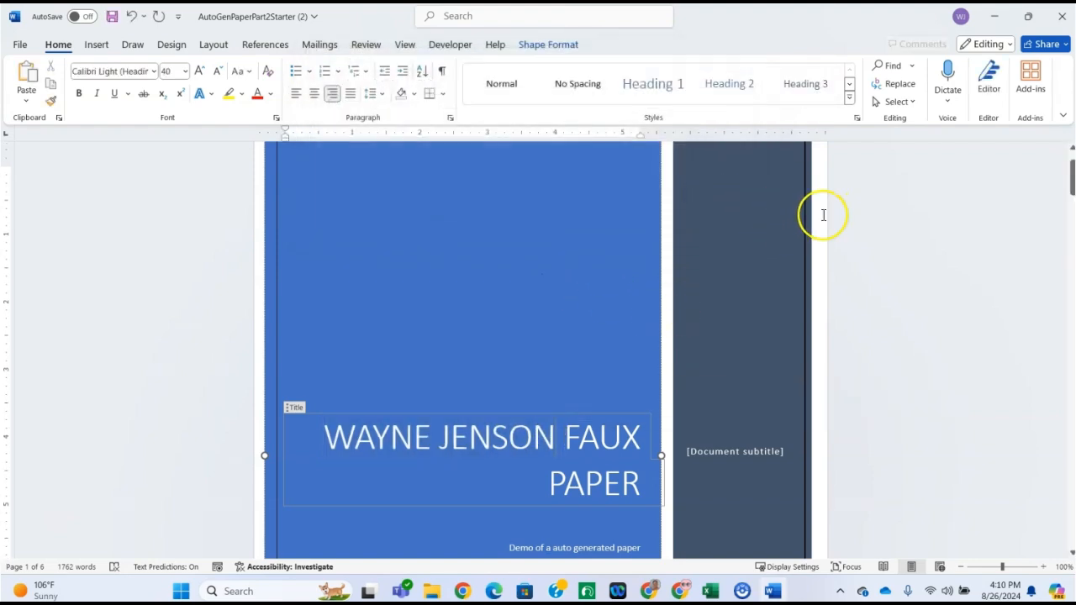
Step: Switch to the Canvas assignment, review the sidebar instruction and copy the paragraph that begins "Themes provide a quick way"
{"action": "left_click", "coordinate": [993, 16]}
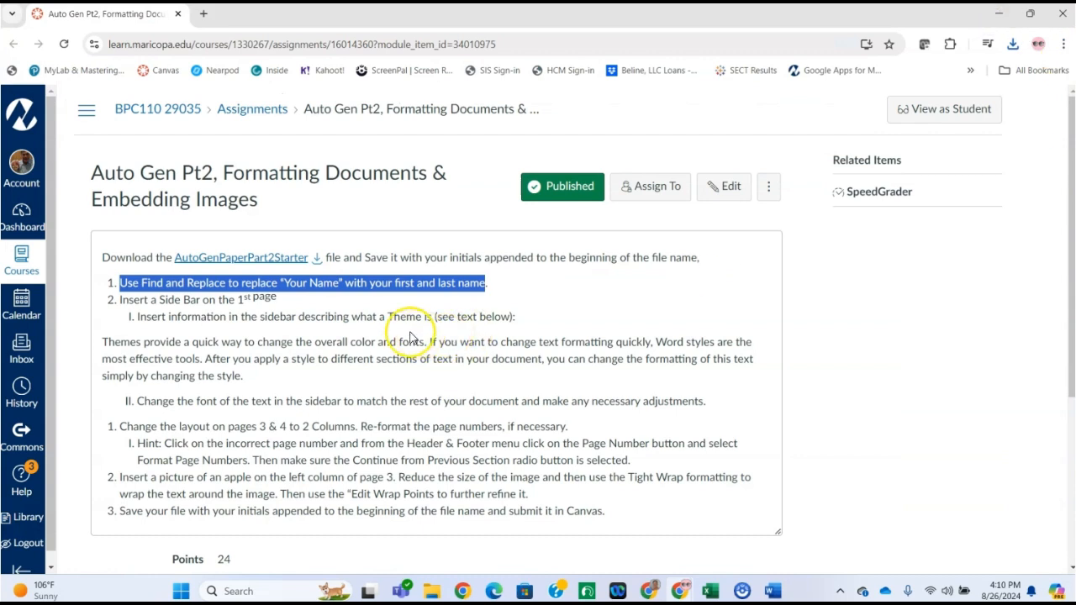
{"action": "left_click", "coordinate": [120, 303]}
{"action": "left_click_drag", "start_coordinate": [120, 304], "coordinate": [253, 297]}
{"action": "left_click", "coordinate": [168, 322]}
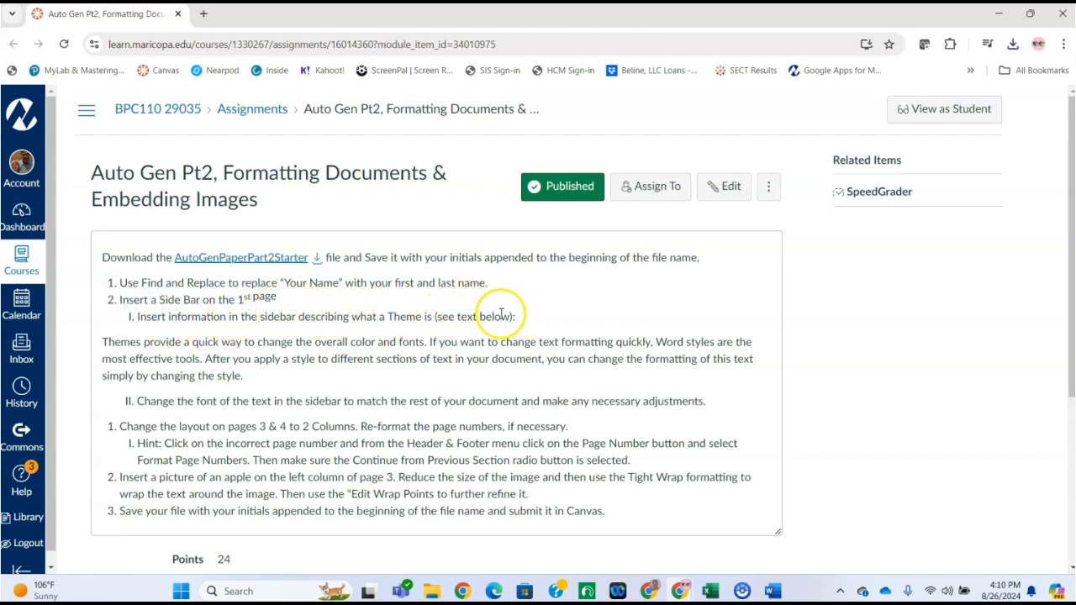
{"action": "left_click_drag", "start_coordinate": [242, 377], "coordinate": [92, 344]}
{"action": "key", "text": "ctrl+c"}
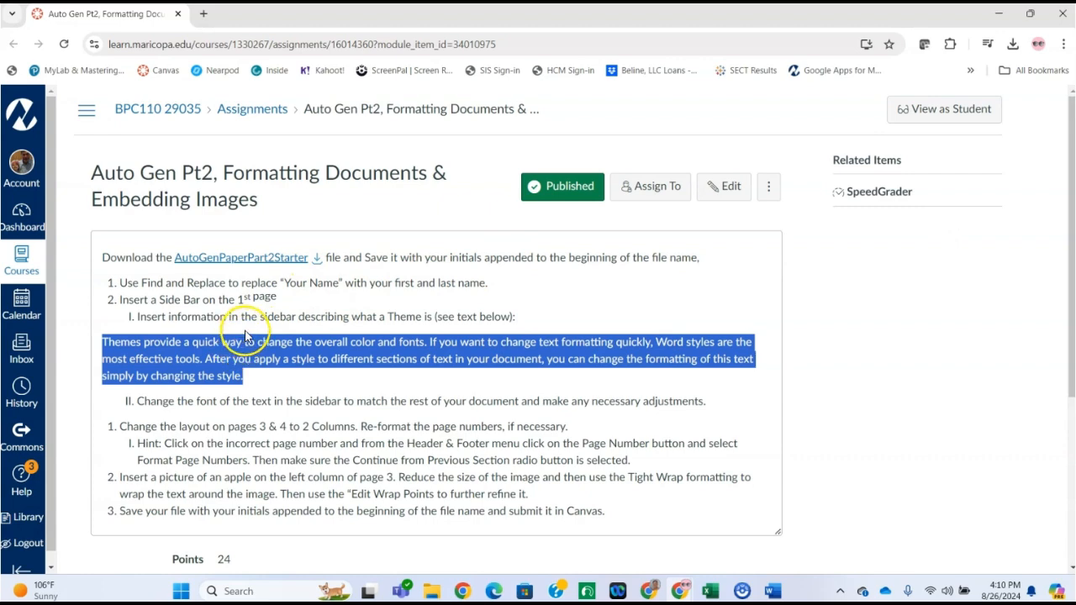
Step: Insert an Austin Sidebar text box in Word on the page titled "Auto Gen Paper Part 2"
{"action": "left_click", "coordinate": [780, 582]}
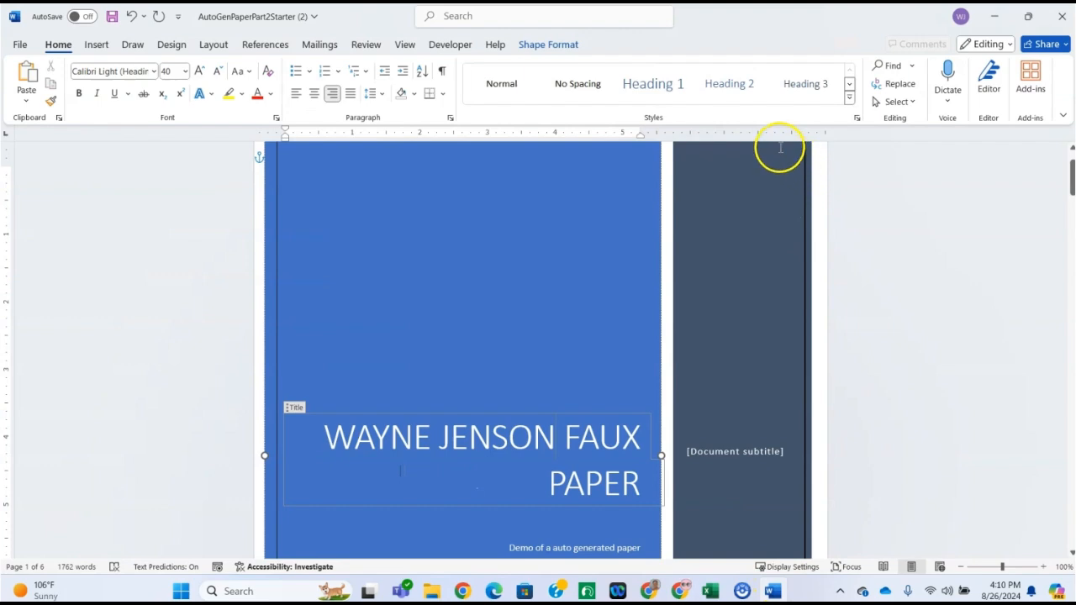
{"action": "scroll", "coordinate": [533, 257], "scroll_direction": "down", "scroll_amount": 10}
{"action": "scroll", "coordinate": [535, 244], "scroll_direction": "down", "scroll_amount": 10}
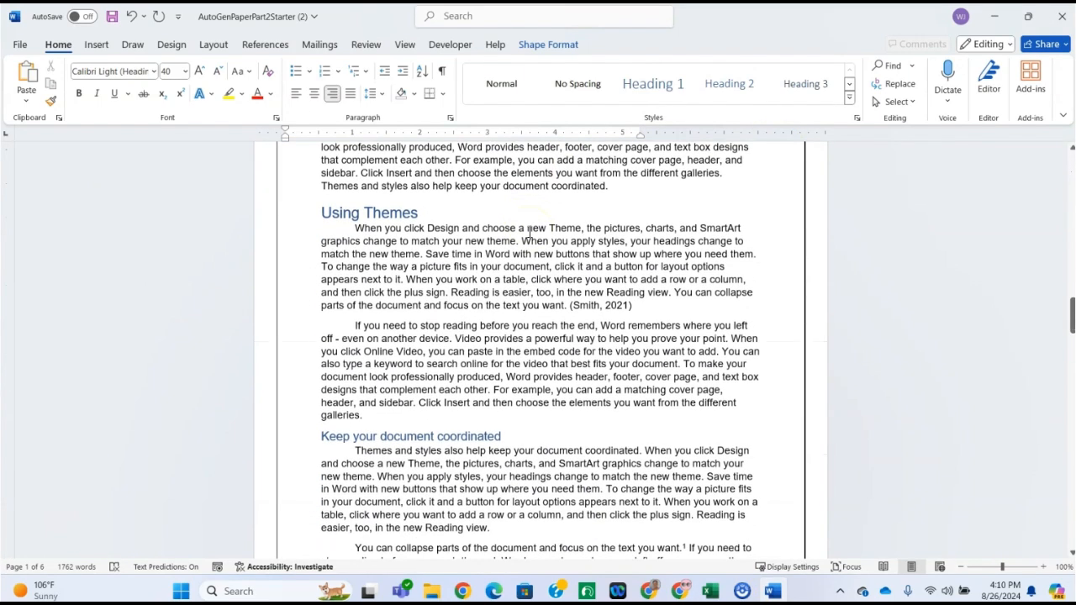
{"action": "scroll", "coordinate": [464, 348], "scroll_direction": "down", "scroll_amount": 3}
{"action": "scroll", "coordinate": [398, 236], "scroll_direction": "up", "scroll_amount": 3}
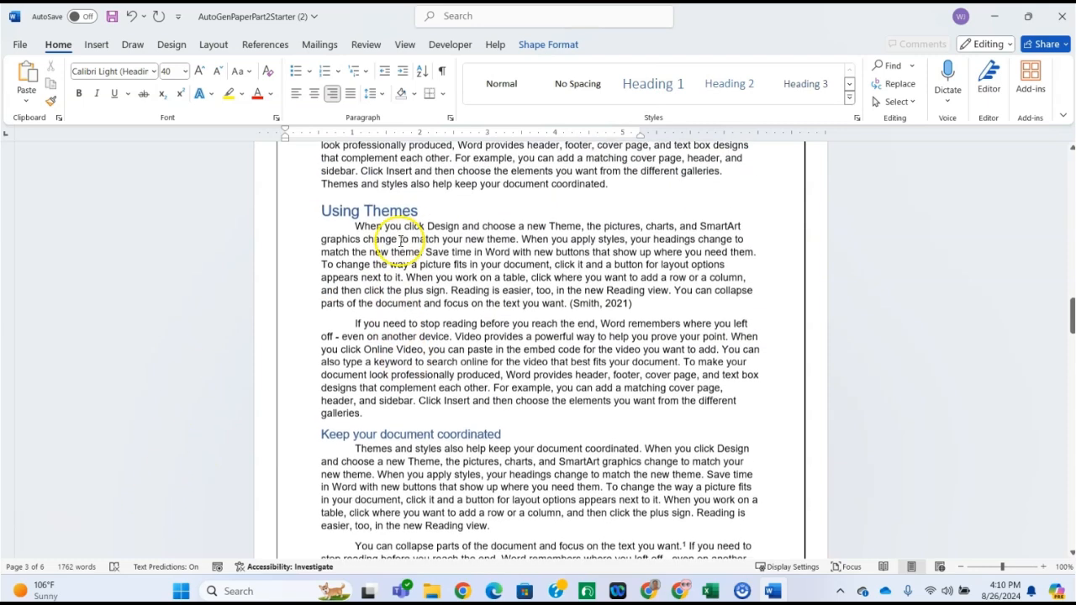
{"action": "left_click", "coordinate": [468, 172]}
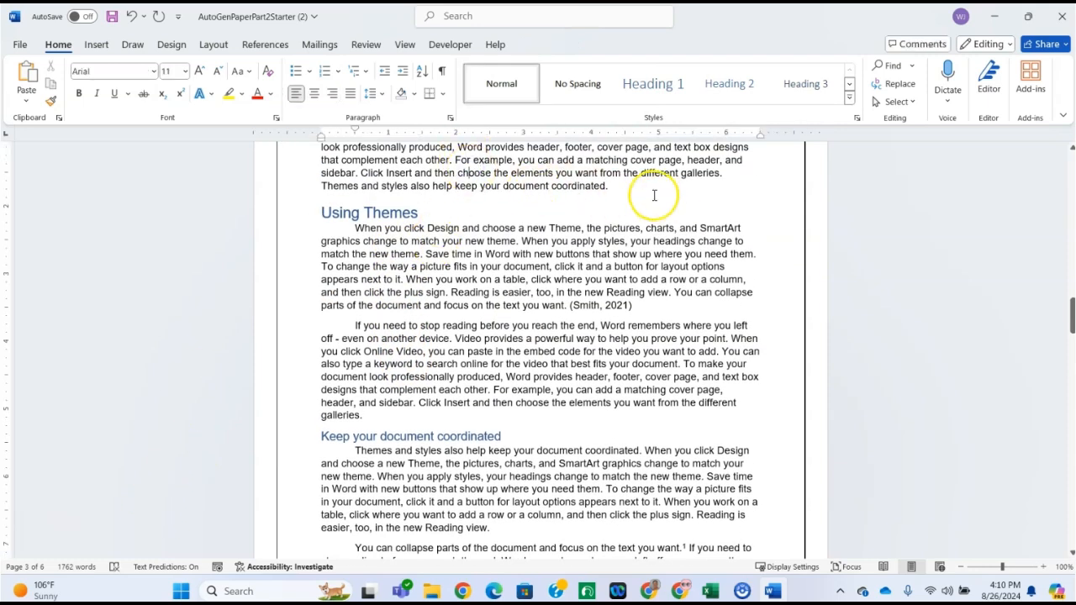
{"action": "scroll", "coordinate": [457, 271], "scroll_direction": "up", "scroll_amount": 3}
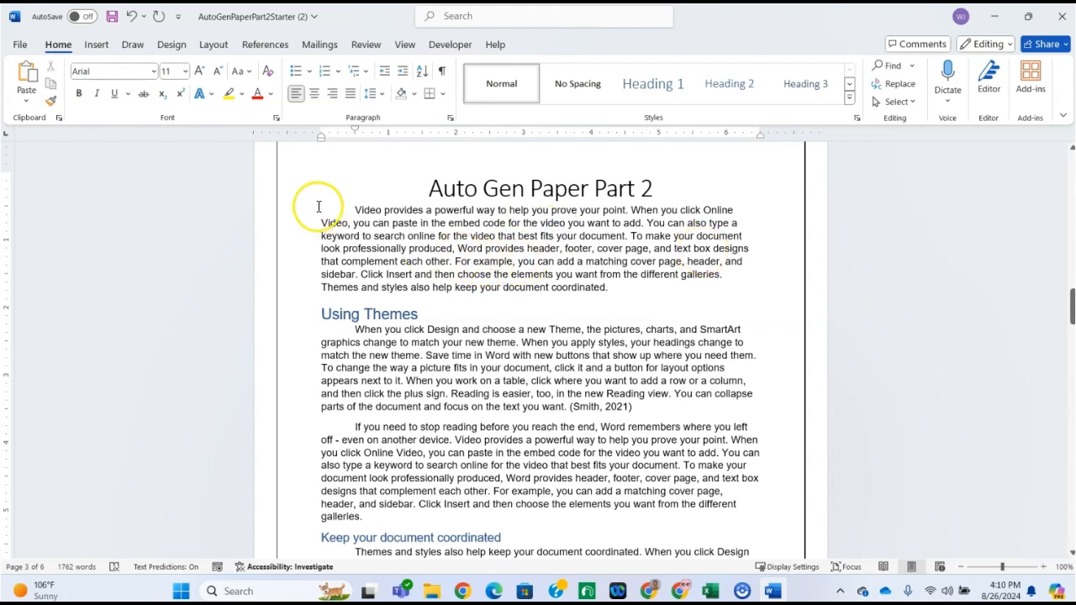
{"action": "left_click", "coordinate": [96, 48]}
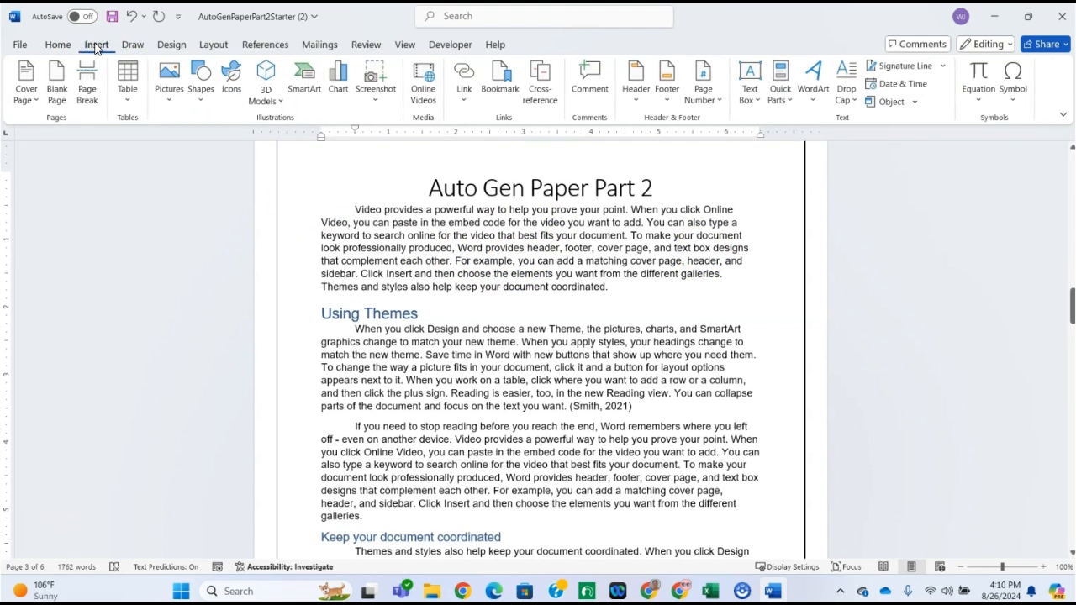
{"action": "left_click", "coordinate": [749, 101]}
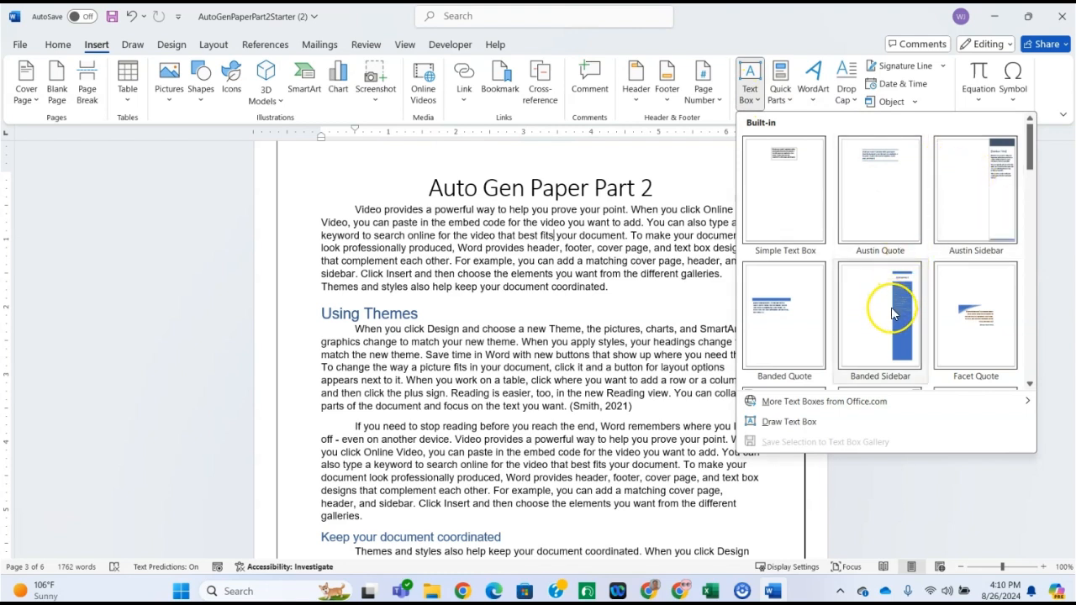
{"action": "left_click", "coordinate": [960, 191]}
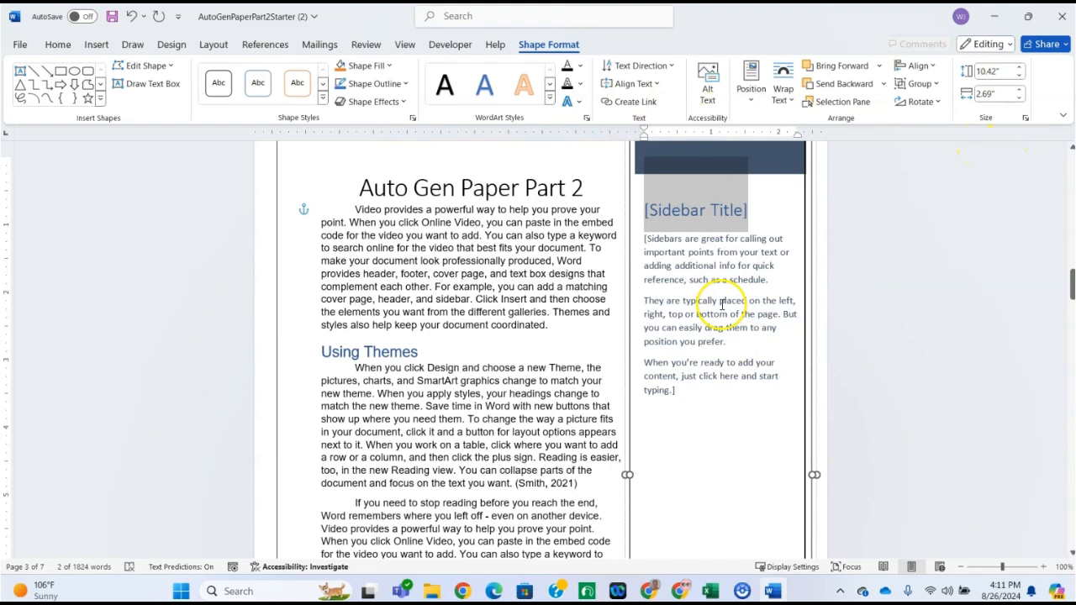
Step: Replace the sidebar's placeholder text with the copied Themes paragraph and set its title to "Themes"
{"action": "scroll", "coordinate": [338, 294], "scroll_direction": "down", "scroll_amount": 3}
{"action": "scroll", "coordinate": [344, 292], "scroll_direction": "up", "scroll_amount": 4}
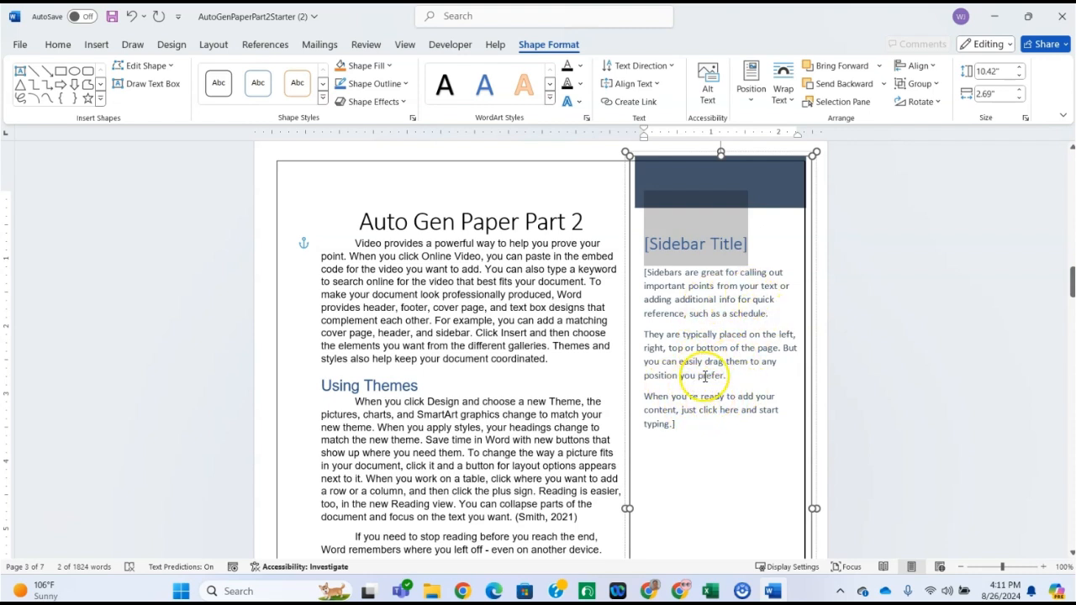
{"action": "left_click", "coordinate": [660, 418]}
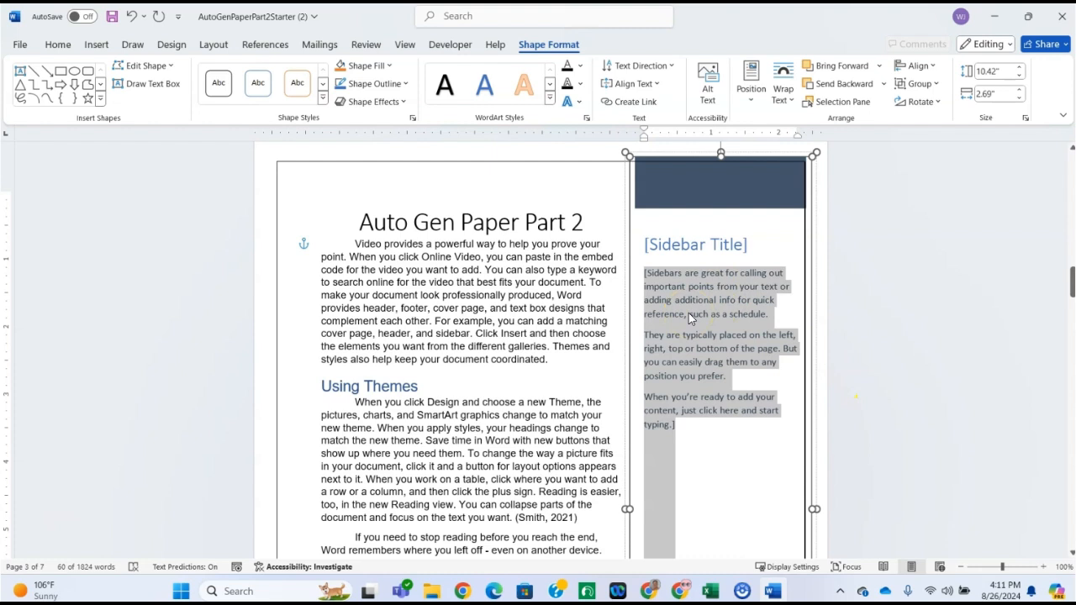
{"action": "key", "text": "ctrl+v"}
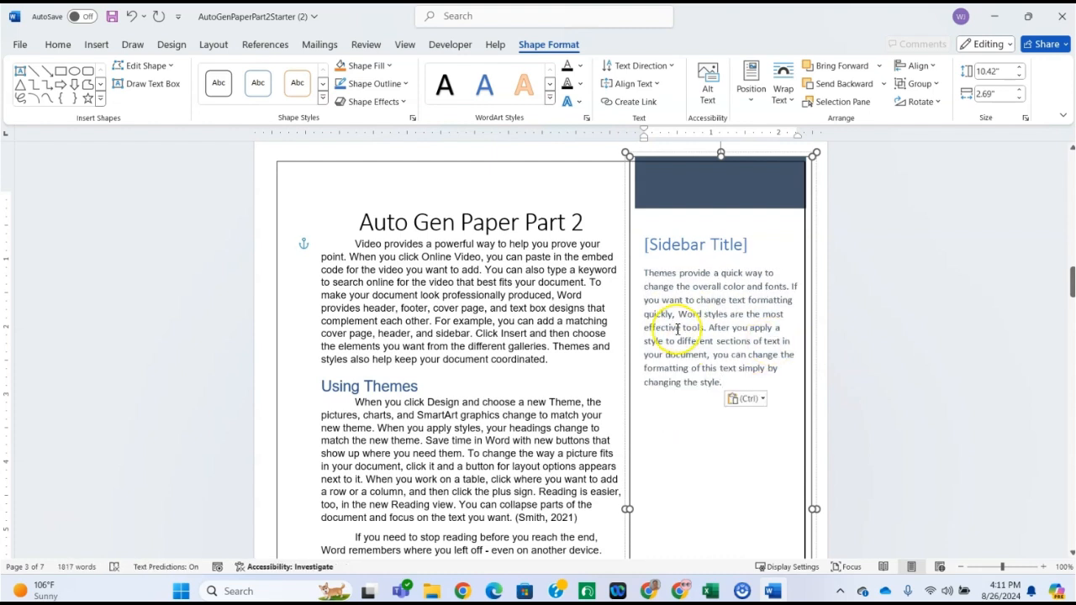
{"action": "left_click", "coordinate": [685, 234]}
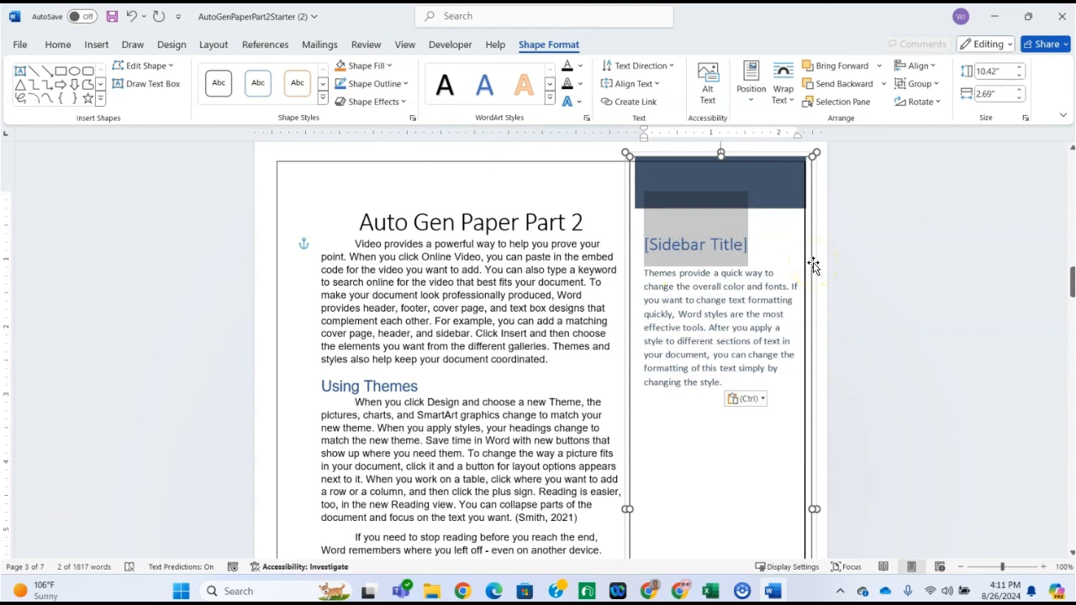
{"action": "type", "text": "Themes"}
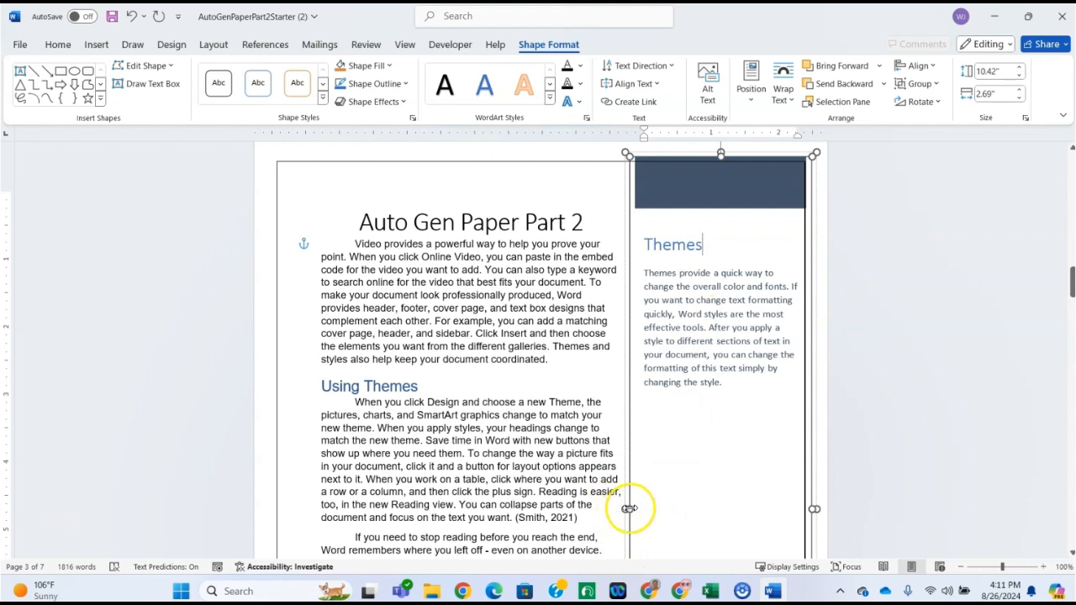
Step: Narrow the Themes sidebar from its left edge to about 1.54 inches wide, giving the body text more room
{"action": "left_click_drag", "start_coordinate": [628, 509], "coordinate": [647, 508]}
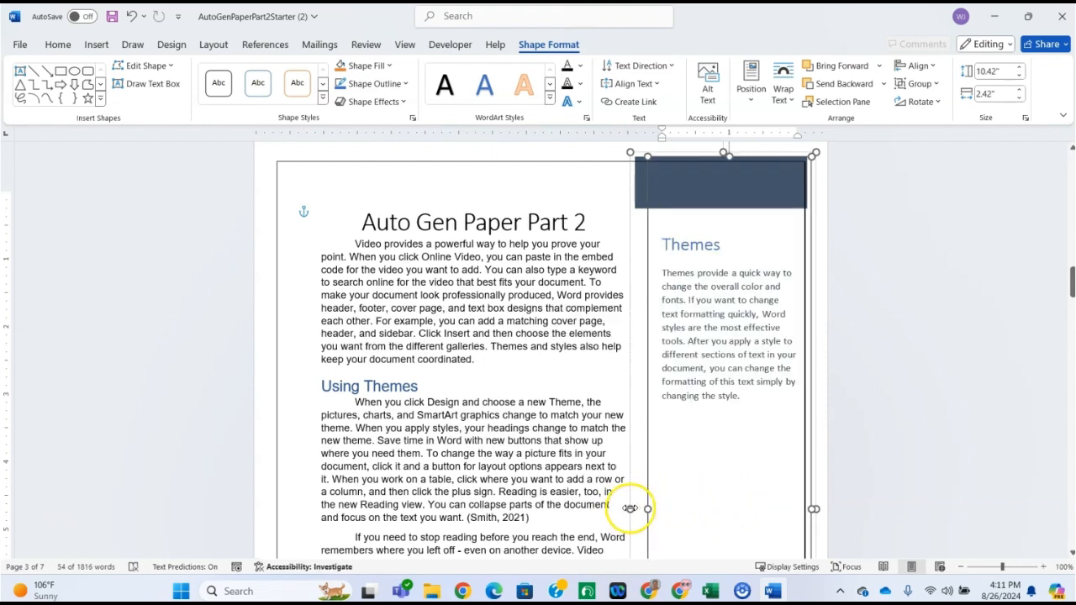
{"action": "left_click_drag", "start_coordinate": [629, 508], "coordinate": [672, 505]}
{"action": "left_click", "coordinate": [707, 493]}
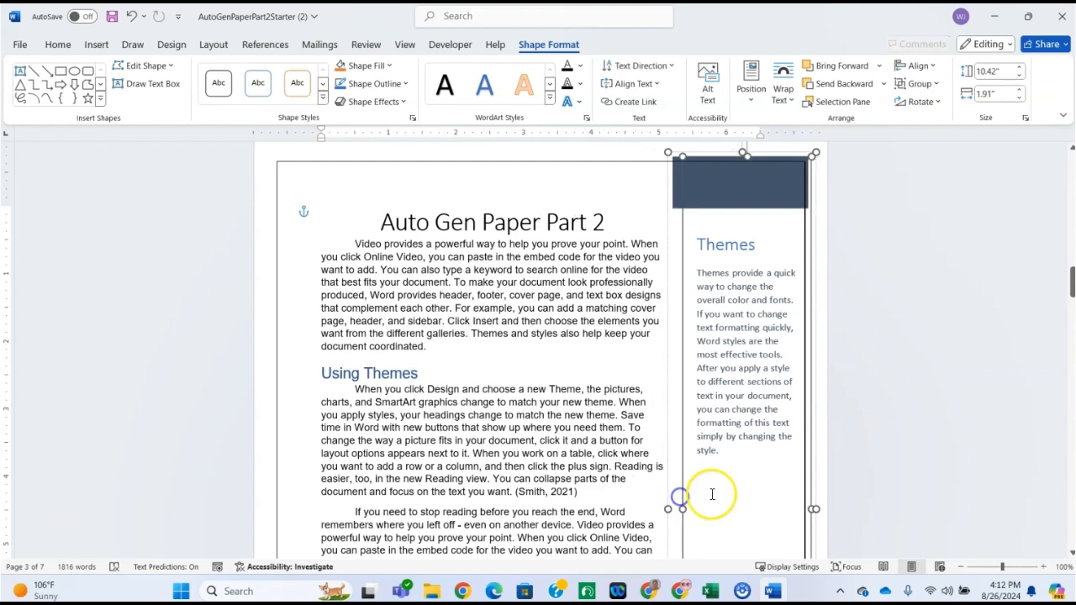
{"action": "left_click", "coordinate": [682, 461]}
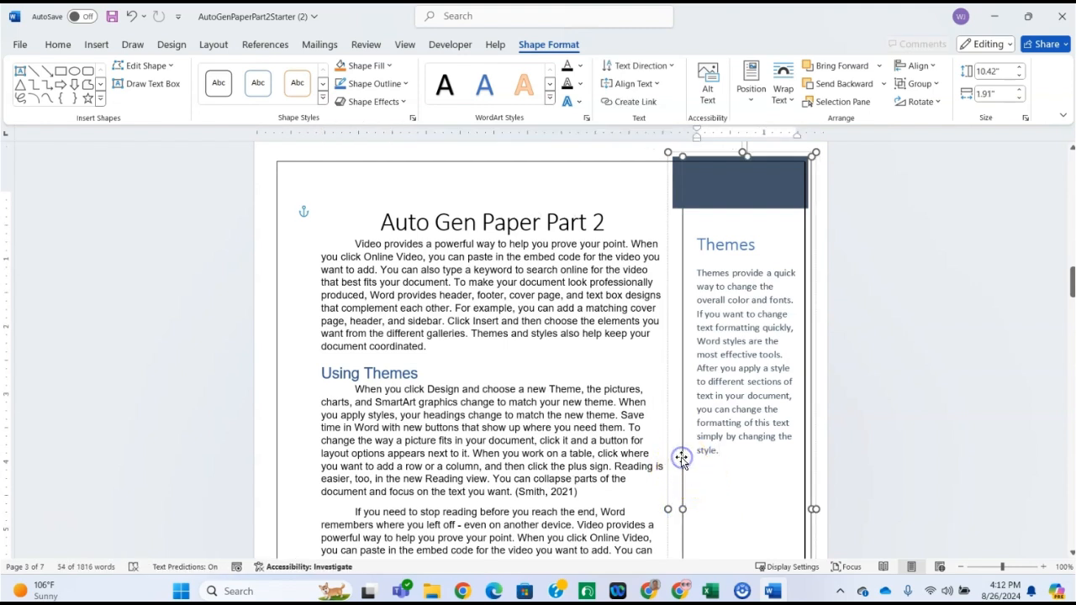
{"action": "left_click_drag", "start_coordinate": [669, 510], "coordinate": [703, 507]}
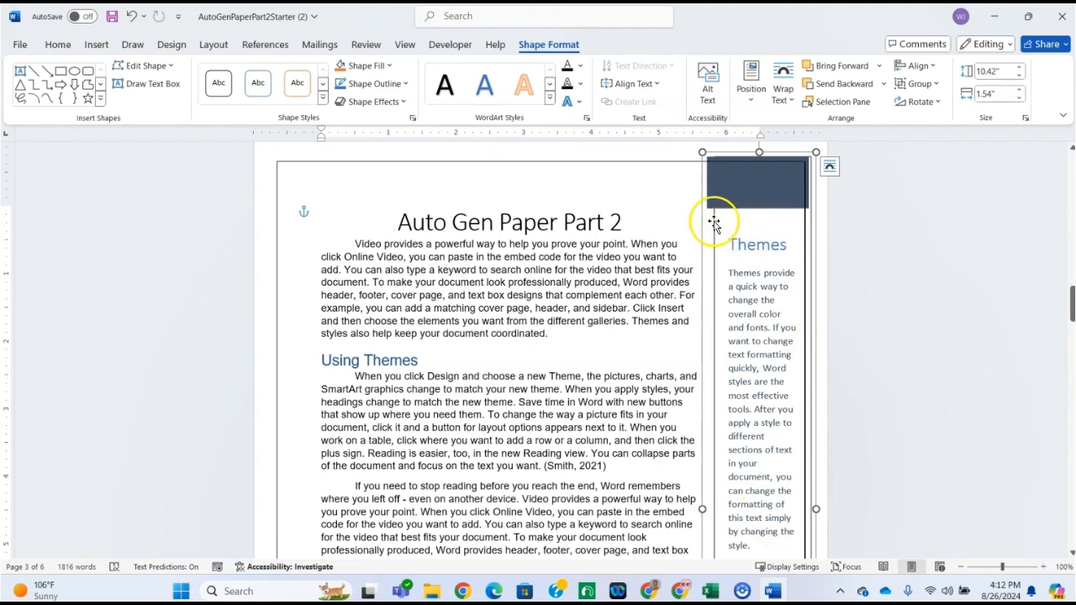
{"action": "left_click", "coordinate": [637, 198]}
{"action": "scroll", "coordinate": [740, 418], "scroll_direction": "down", "scroll_amount": 4}
{"action": "scroll", "coordinate": [740, 418], "scroll_direction": "up", "scroll_amount": 4}
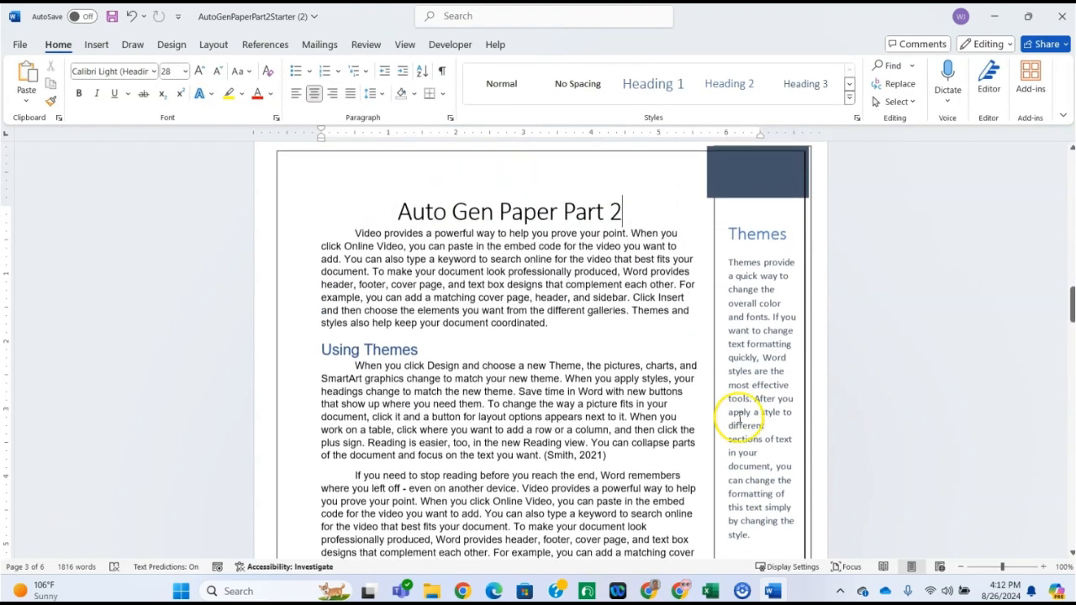
Step: Pull the sidebar's right edge inside the page border and extend its left edge slightly outward
{"action": "left_click", "coordinate": [765, 189]}
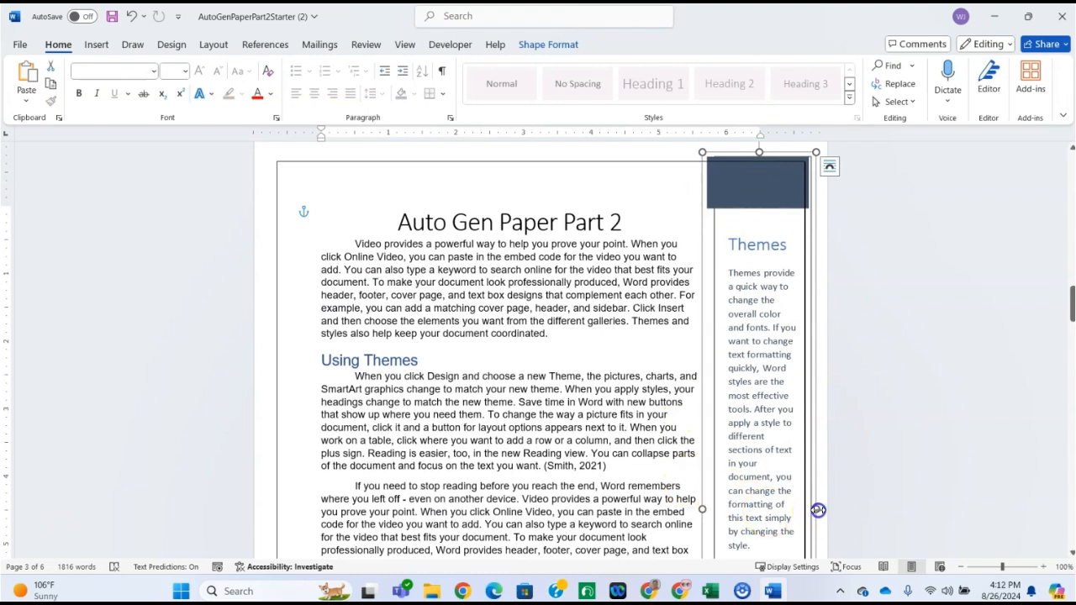
{"action": "left_click_drag", "start_coordinate": [818, 510], "coordinate": [800, 511]}
{"action": "left_click_drag", "start_coordinate": [706, 511], "coordinate": [694, 510]}
{"action": "left_click", "coordinate": [760, 198]}
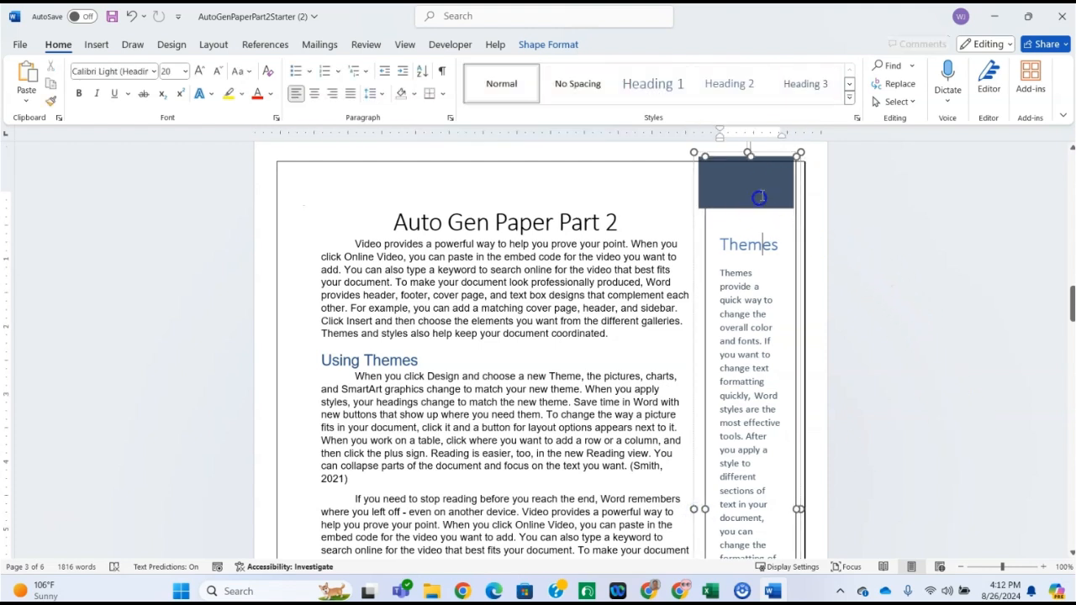
Step: Resize the sidebar's dark header block, moving its left edge inward to the text box outline and its top edge down to the page border
{"action": "left_click", "coordinate": [737, 181]}
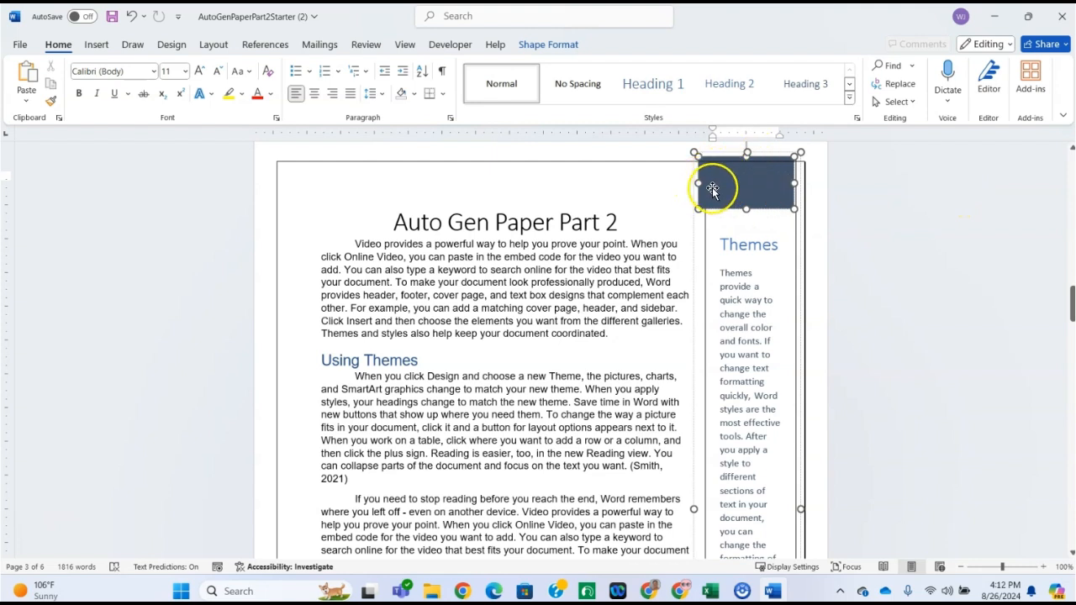
{"action": "left_click_drag", "start_coordinate": [698, 183], "coordinate": [702, 186]}
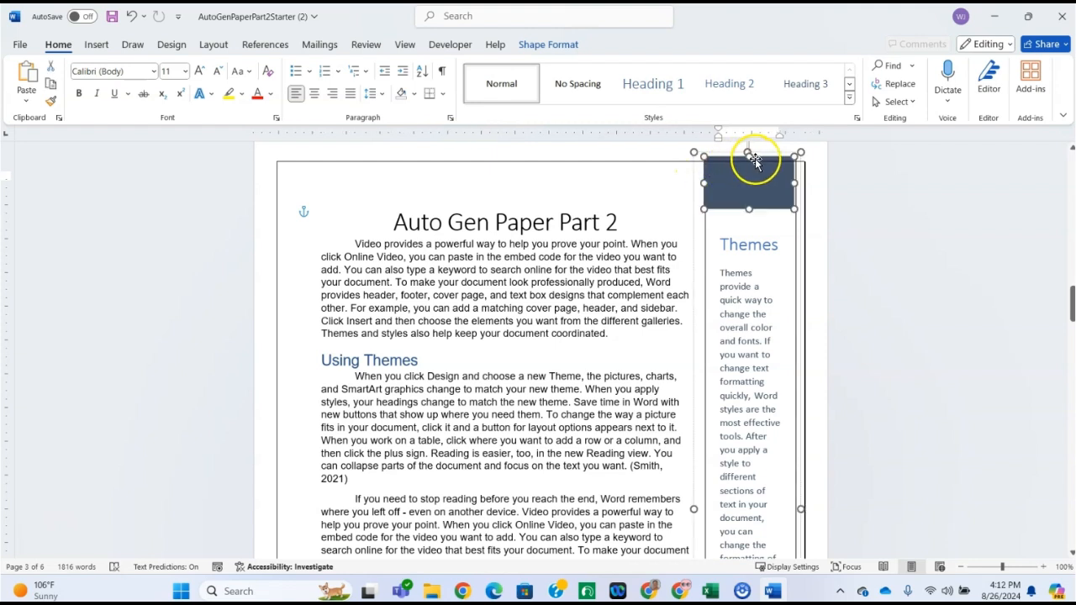
{"action": "left_click_drag", "start_coordinate": [748, 155], "coordinate": [748, 159]}
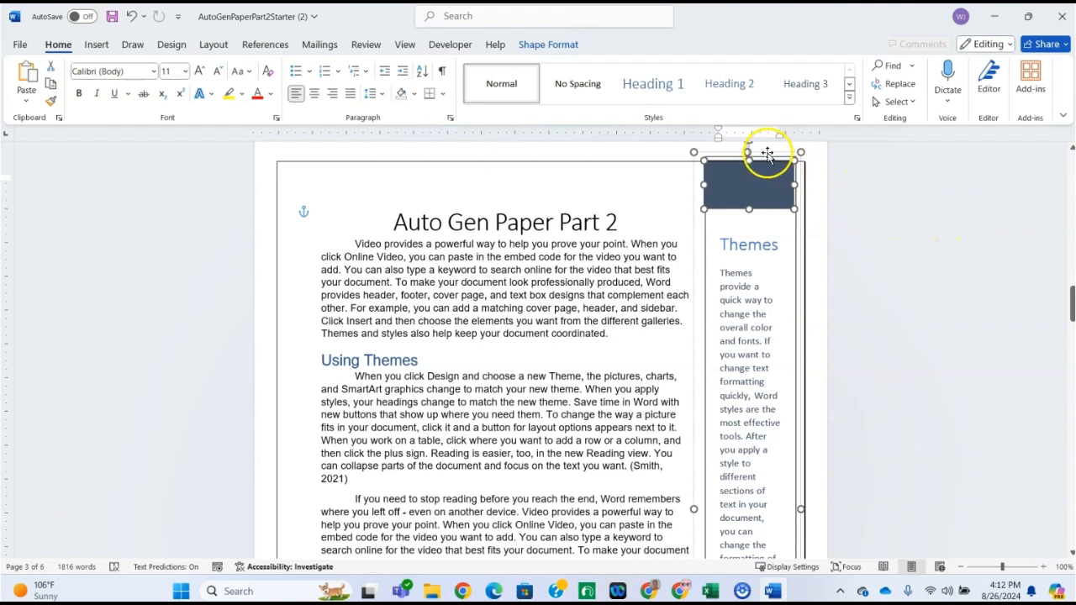
Step: Lower the Themes sidebar's top edge to about the page border and widen the whole sidebar slightly from its left edge
{"action": "left_click", "coordinate": [796, 245]}
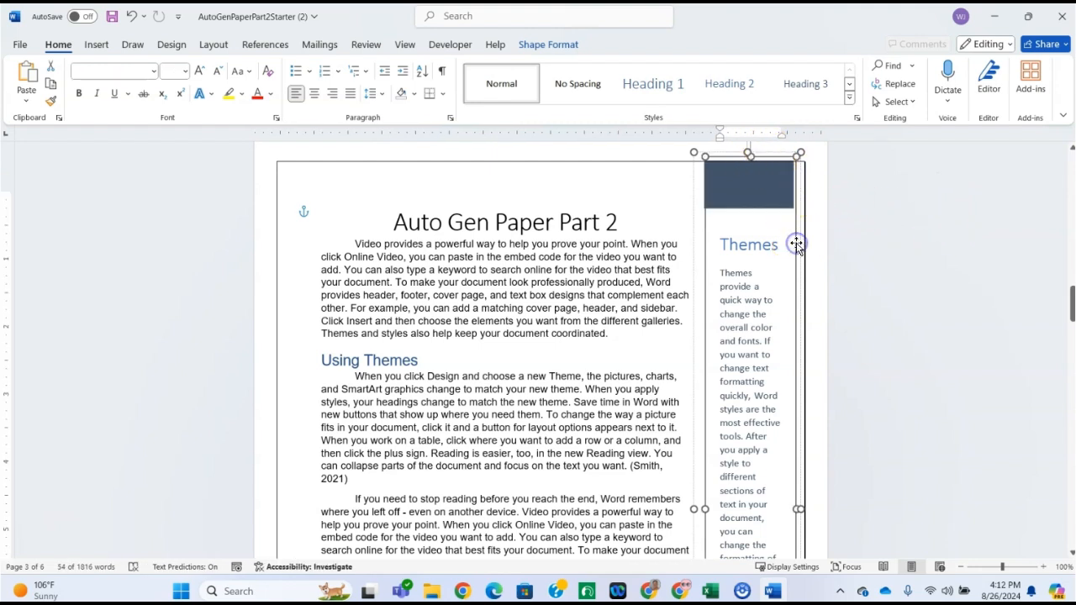
{"action": "left_click_drag", "start_coordinate": [752, 156], "coordinate": [752, 162]}
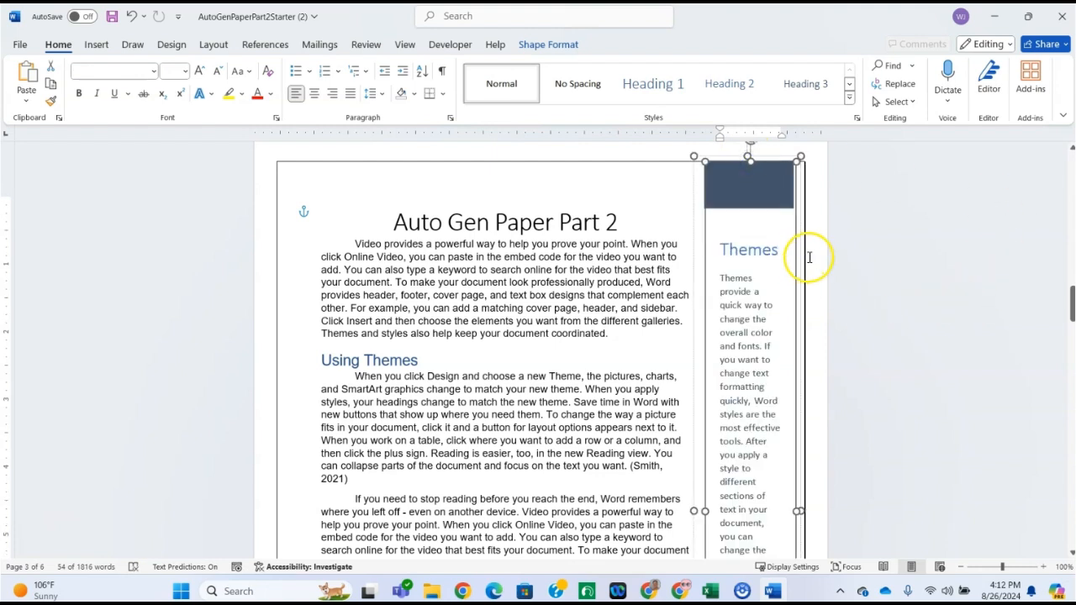
{"action": "left_click", "coordinate": [746, 156]}
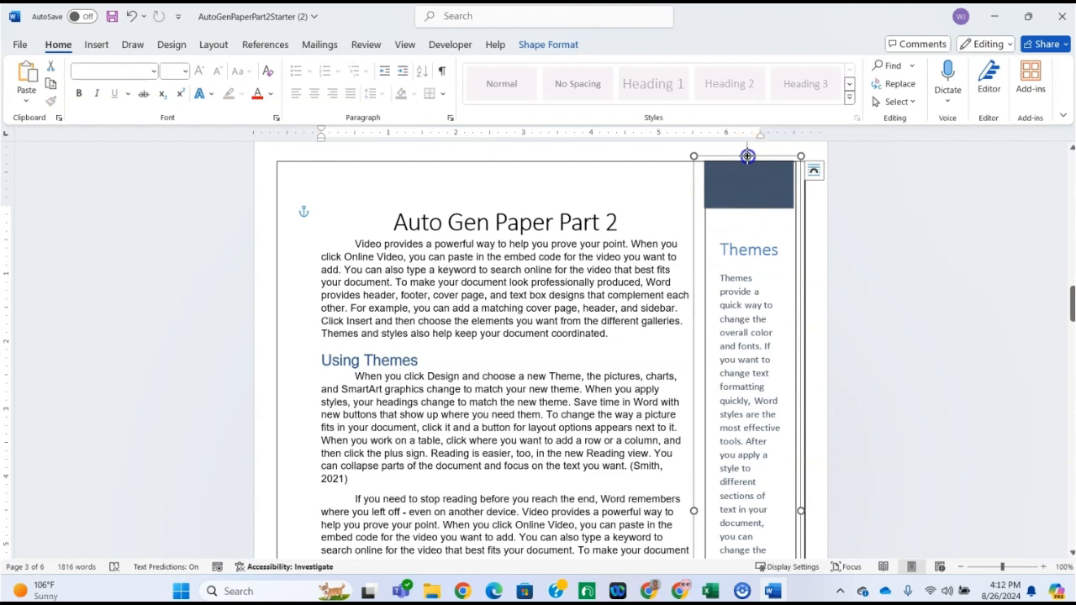
{"action": "left_click_drag", "start_coordinate": [747, 156], "coordinate": [747, 160]}
{"action": "left_click_drag", "start_coordinate": [746, 155], "coordinate": [751, 157]}
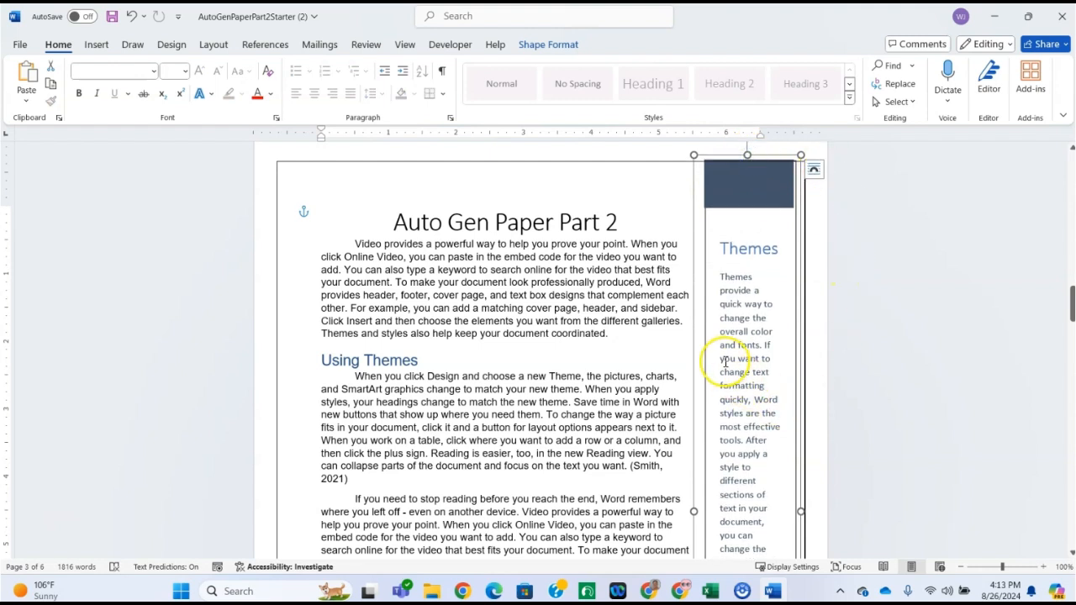
{"action": "mouse_move", "coordinate": [704, 510]}
{"action": "left_mouse_down"}
{"action": "mouse_move", "coordinate": [714, 511]}
{"action": "mouse_move", "coordinate": [687, 511]}
{"action": "left_mouse_up"}
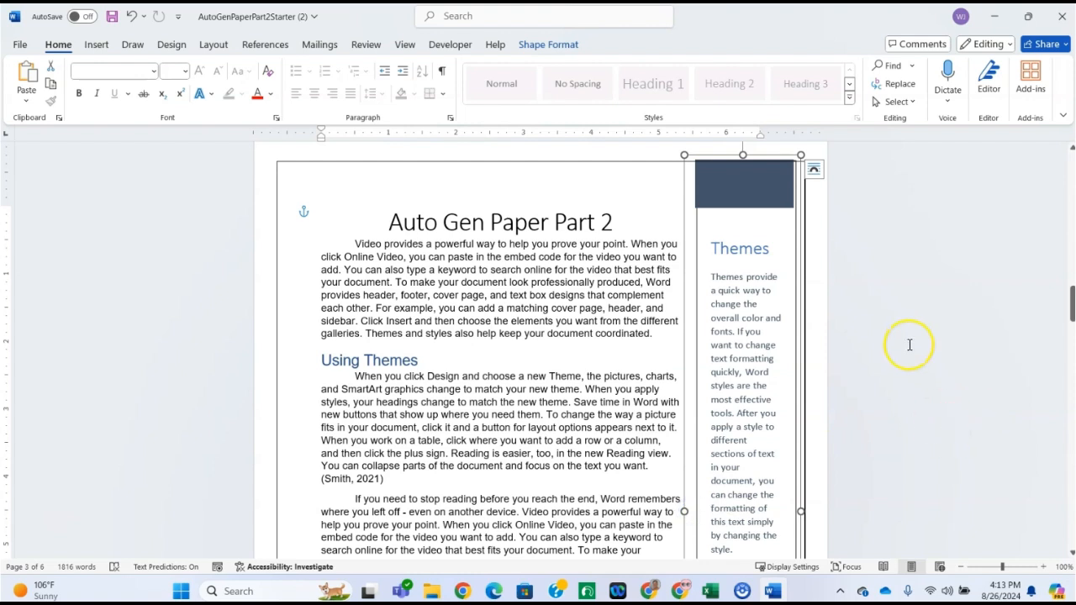
{"action": "left_click", "coordinate": [655, 217]}
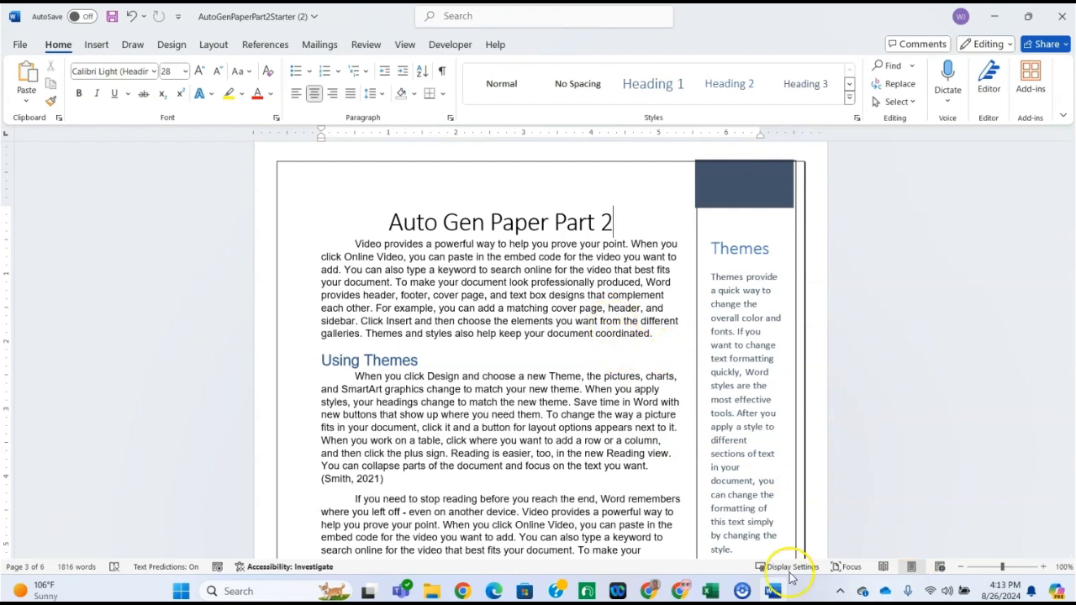
Step: Switch to the Canvas assignment page and highlight the instruction about matching the sidebar font to the rest of the document
{"action": "left_click", "coordinate": [993, 17]}
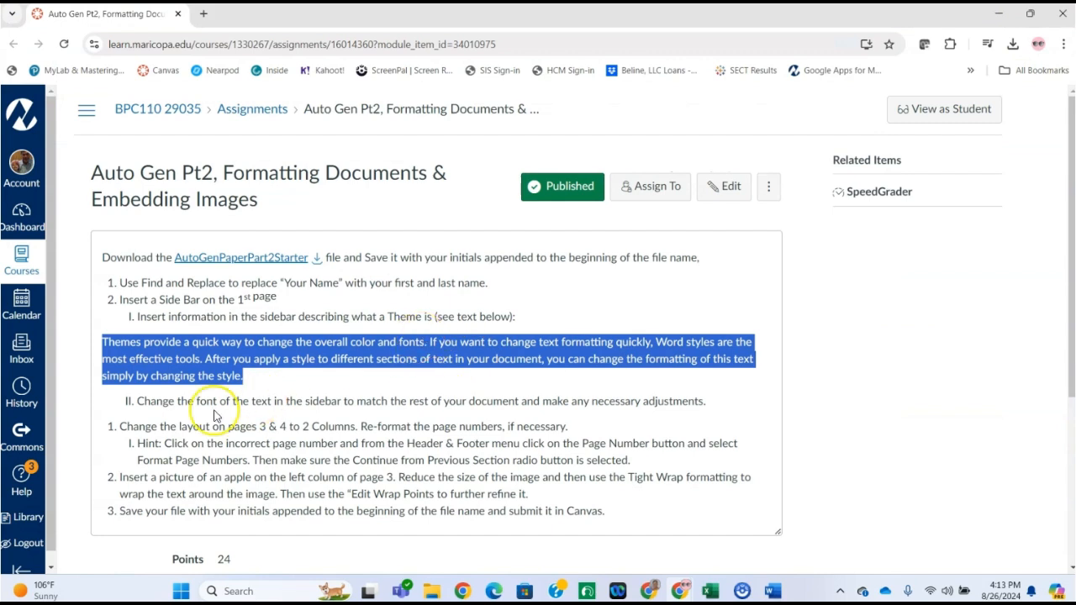
{"action": "left_click", "coordinate": [145, 404]}
{"action": "left_click_drag", "start_coordinate": [130, 401], "coordinate": [664, 433]}
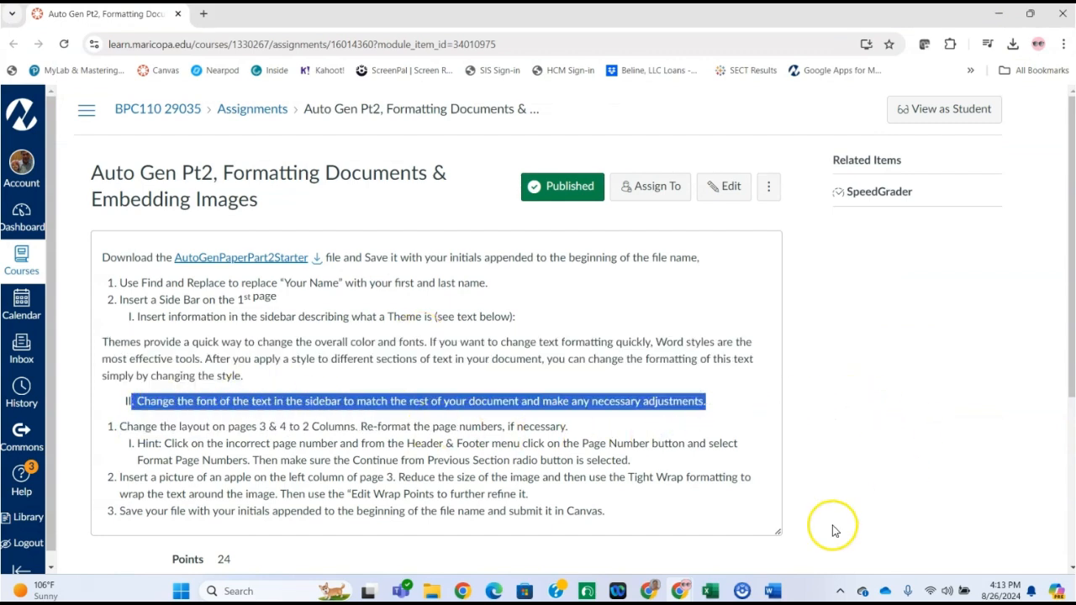
Step: Return to Word and copy the first body paragraph's formatting onto the sidebar's Themes paragraph with Format Painter
{"action": "left_click", "coordinate": [772, 592]}
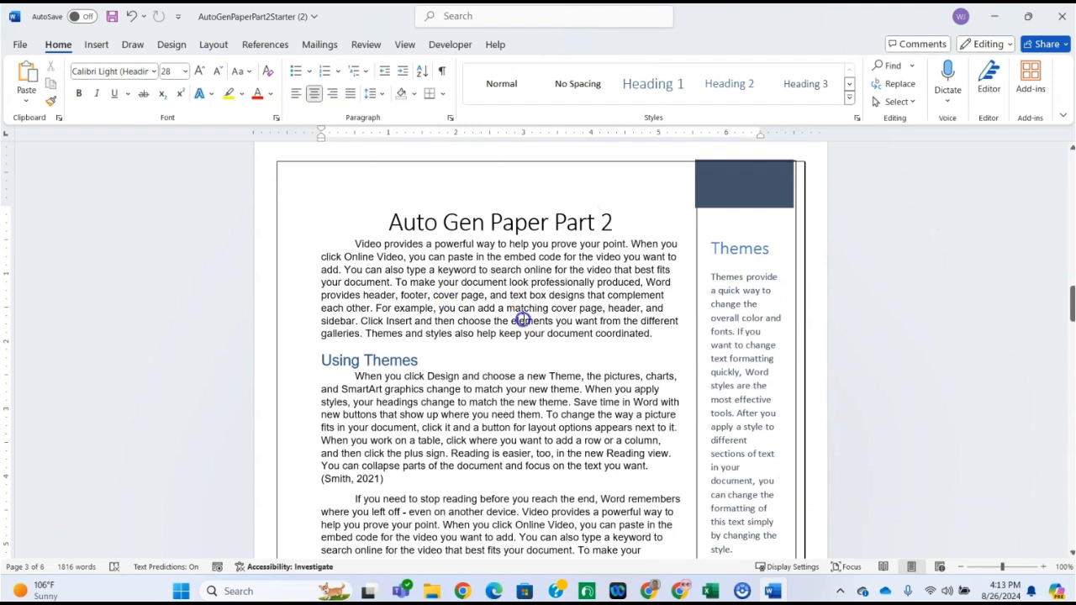
{"action": "left_click_drag", "start_coordinate": [409, 269], "coordinate": [476, 270]}
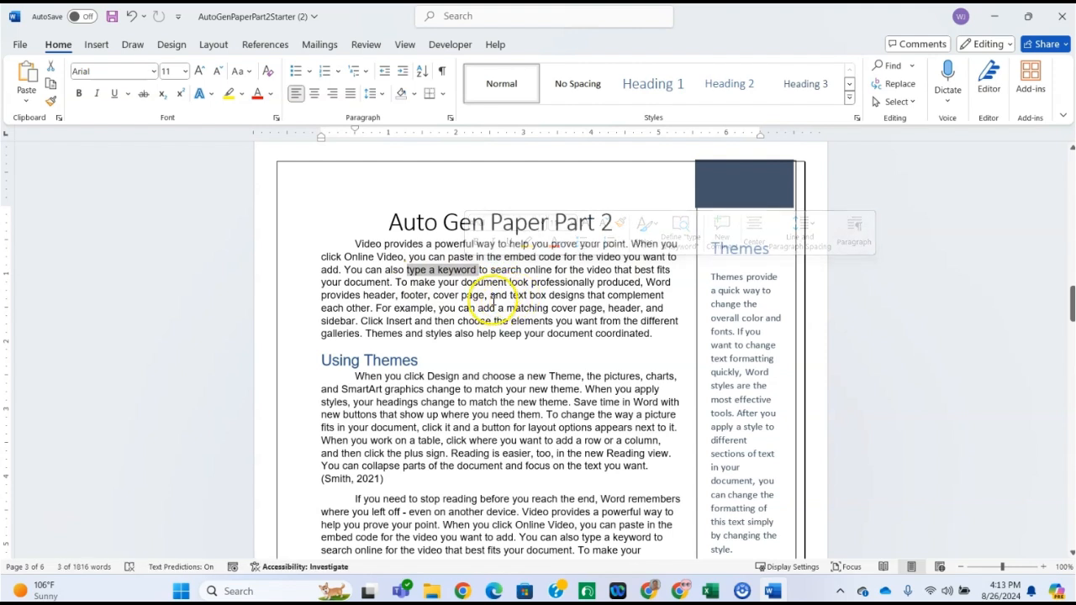
{"action": "left_click", "coordinate": [51, 102]}
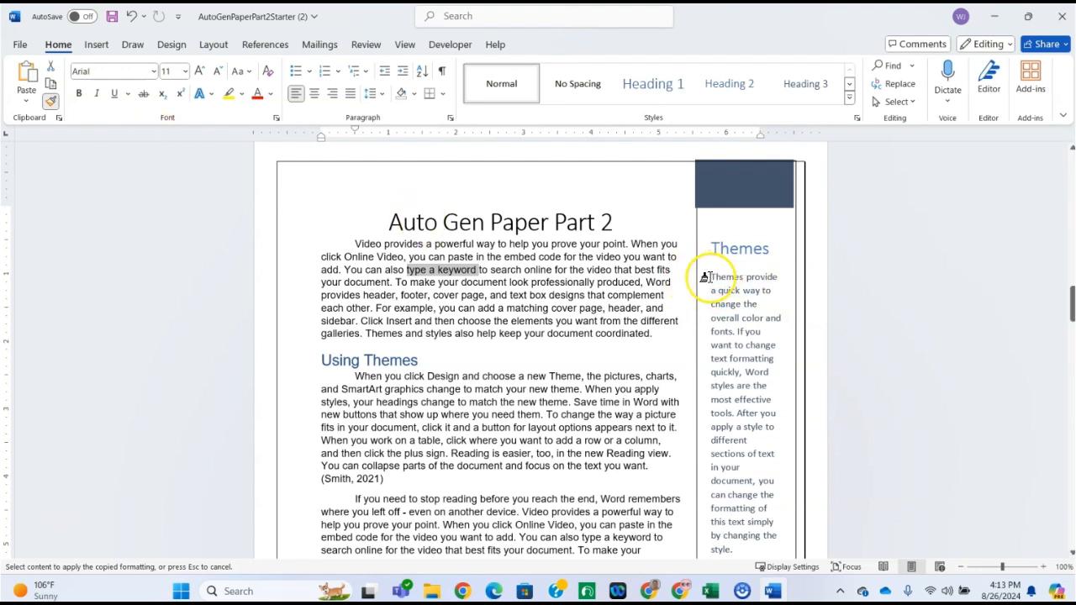
{"action": "mouse_move", "coordinate": [704, 275]}
{"action": "left_mouse_down"}
{"action": "mouse_move", "coordinate": [738, 282]}
{"action": "mouse_move", "coordinate": [761, 551]}
{"action": "mouse_move", "coordinate": [775, 548]}
{"action": "left_mouse_up"}
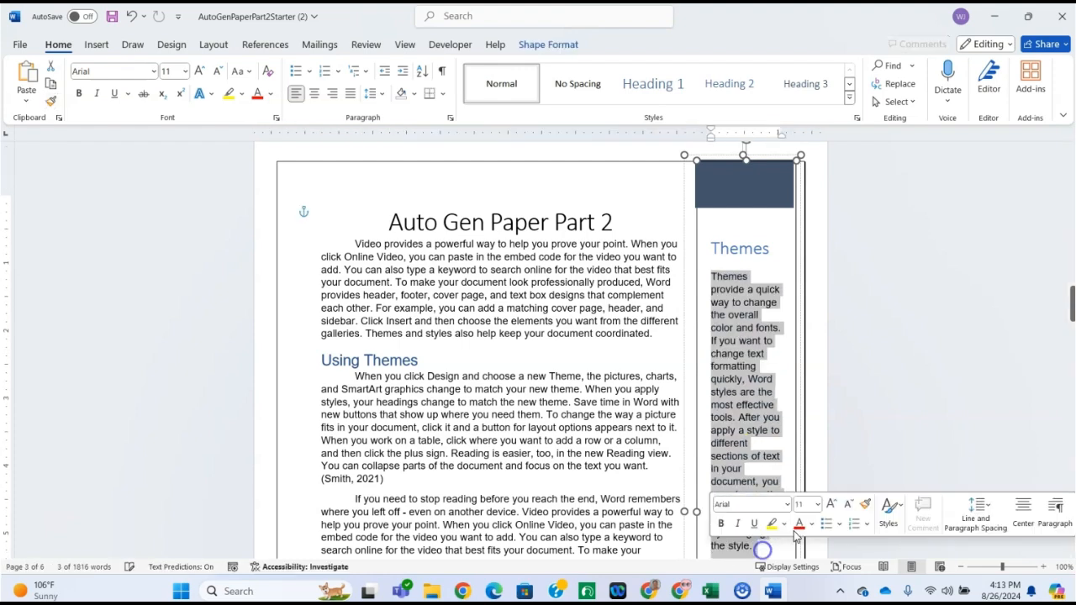
{"action": "scroll", "coordinate": [1013, 337], "scroll_direction": "down", "scroll_amount": 3}
{"action": "scroll", "coordinate": [1022, 332], "scroll_direction": "up", "scroll_amount": 2}
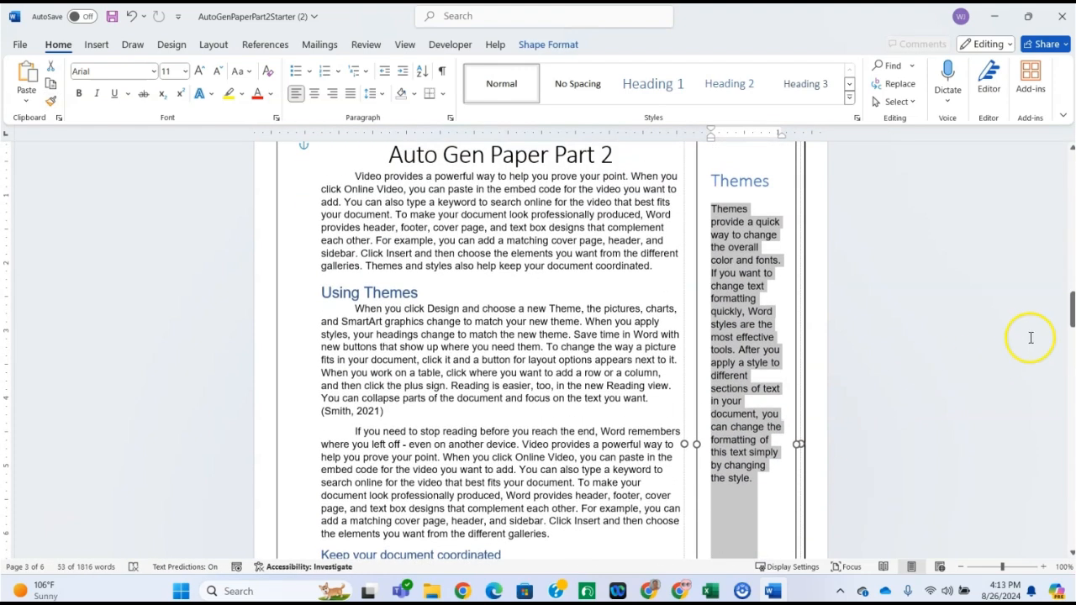
{"action": "left_click", "coordinate": [728, 247]}
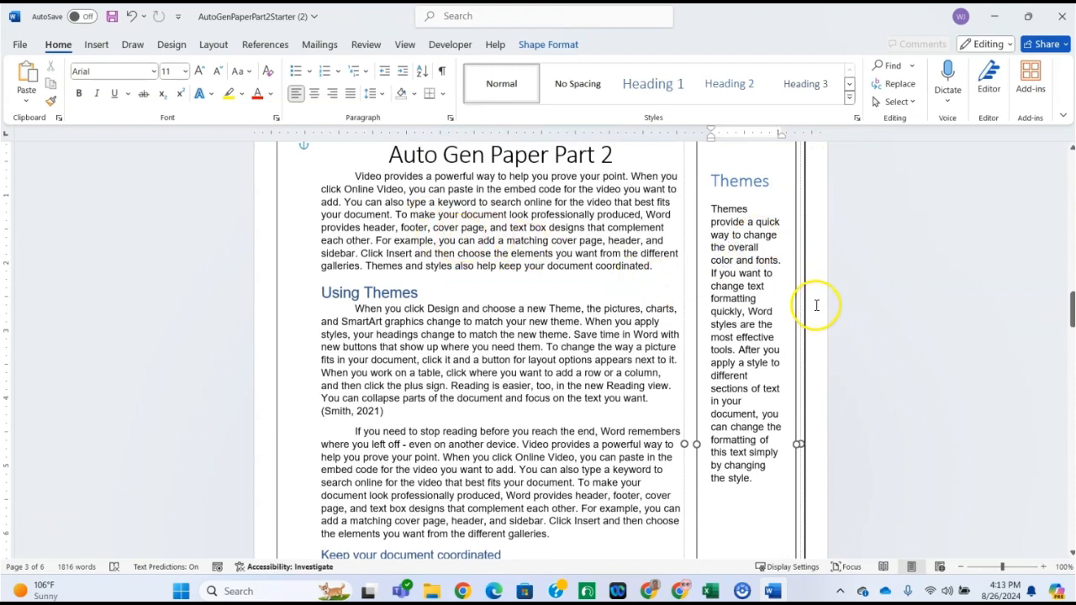
Step: Switch to the Canvas assignment page and highlight the instruction on two-column layout for pages 3 & 4 and page numbers
{"action": "left_click", "coordinate": [995, 16]}
{"action": "scroll", "coordinate": [194, 412], "scroll_direction": "down", "scroll_amount": 2}
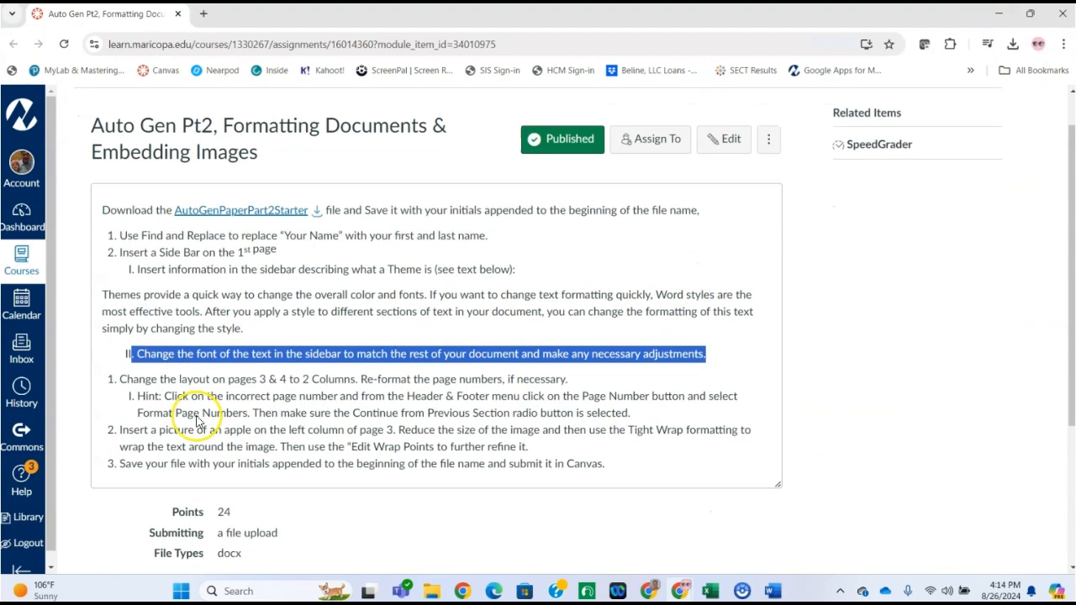
{"action": "left_click", "coordinate": [149, 307]}
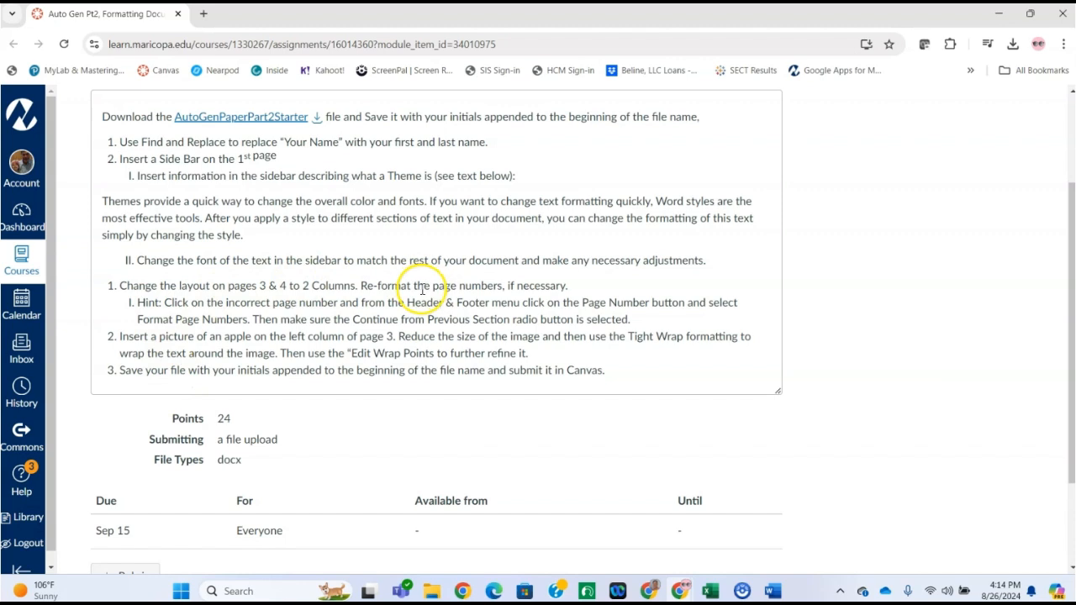
{"action": "left_click_drag", "start_coordinate": [124, 285], "coordinate": [566, 285]}
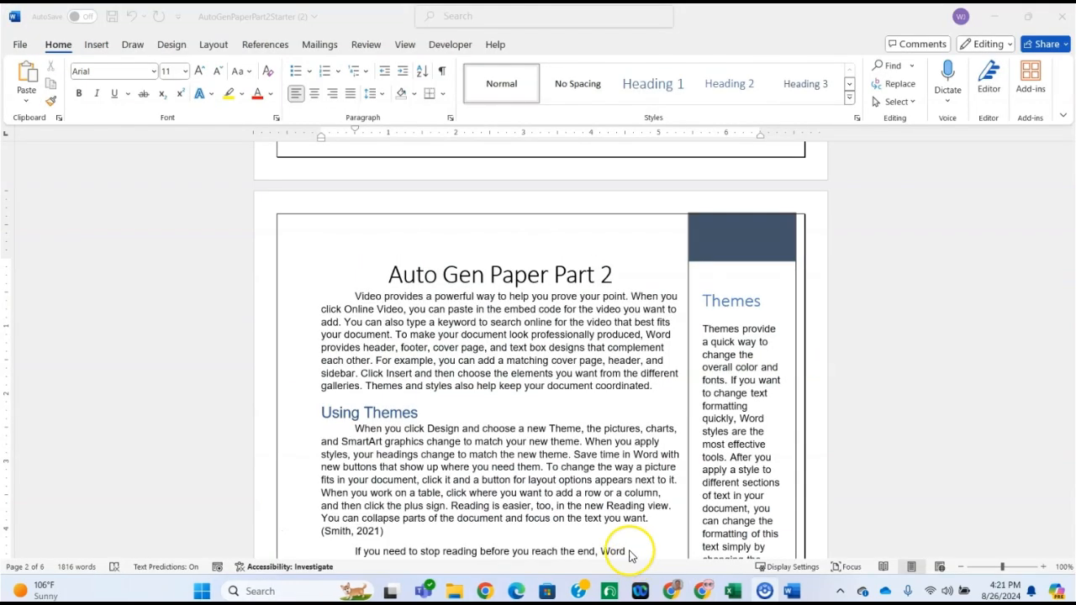
Step: Examine the paper's sidebar page in Word and the transition from the page numbered 2 to the following page
{"action": "scroll", "coordinate": [428, 408], "scroll_direction": "up", "scroll_amount": 4}
{"action": "scroll", "coordinate": [433, 404], "scroll_direction": "down", "scroll_amount": 6}
{"action": "scroll", "coordinate": [439, 402], "scroll_direction": "up", "scroll_amount": 6}
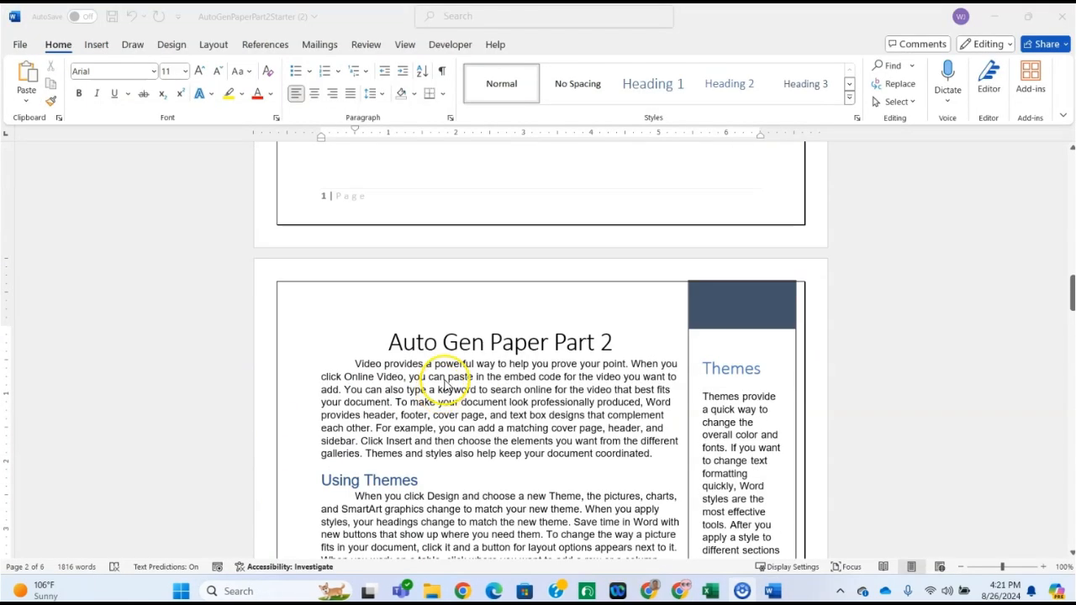
{"action": "scroll", "coordinate": [449, 377], "scroll_direction": "down", "scroll_amount": 5}
{"action": "scroll", "coordinate": [446, 394], "scroll_direction": "down", "scroll_amount": 7}
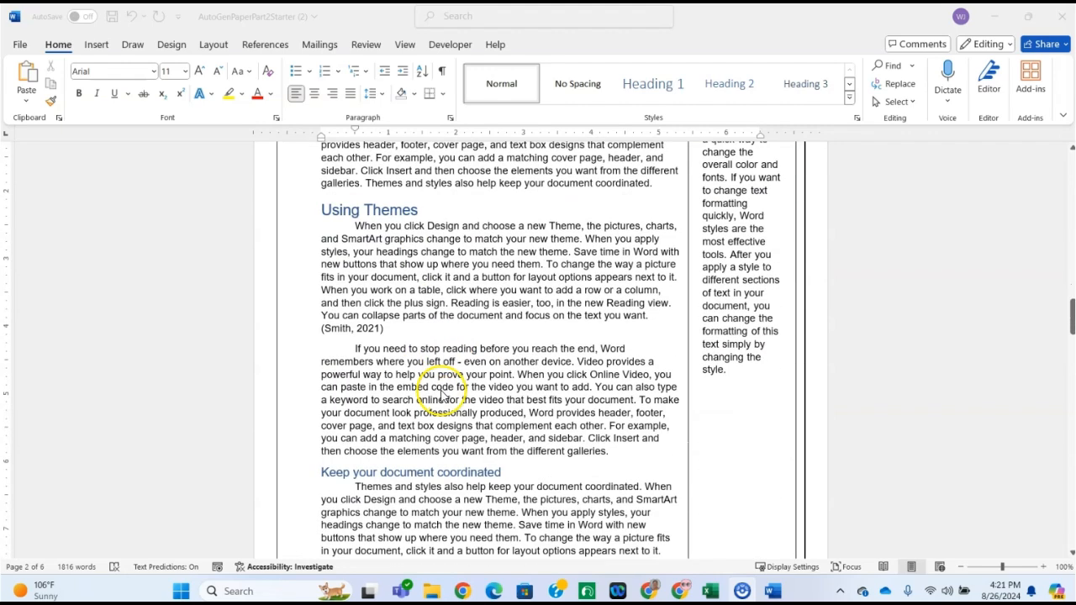
{"action": "scroll", "coordinate": [427, 395], "scroll_direction": "down", "scroll_amount": 1}
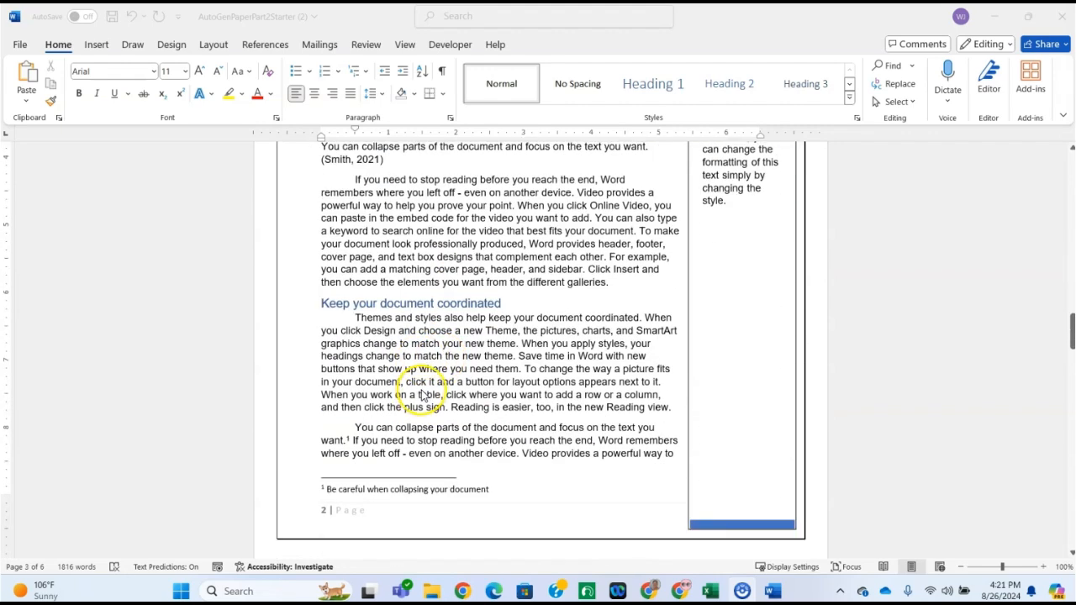
{"action": "scroll", "coordinate": [429, 378], "scroll_direction": "down", "scroll_amount": 5}
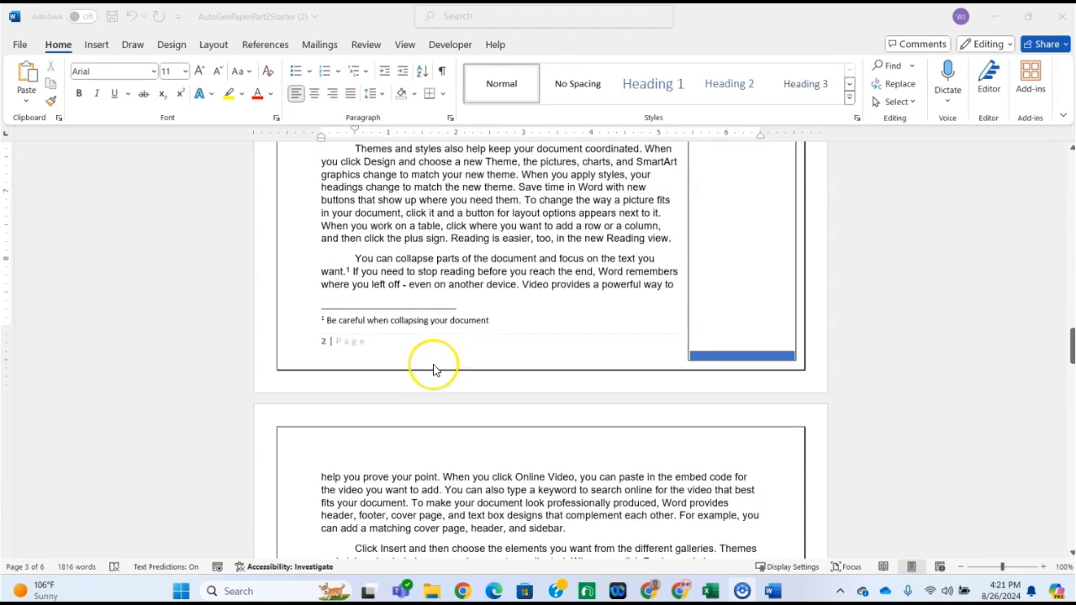
{"action": "scroll", "coordinate": [435, 363], "scroll_direction": "down", "scroll_amount": 2}
{"action": "scroll", "coordinate": [435, 363], "scroll_direction": "up", "scroll_amount": 6}
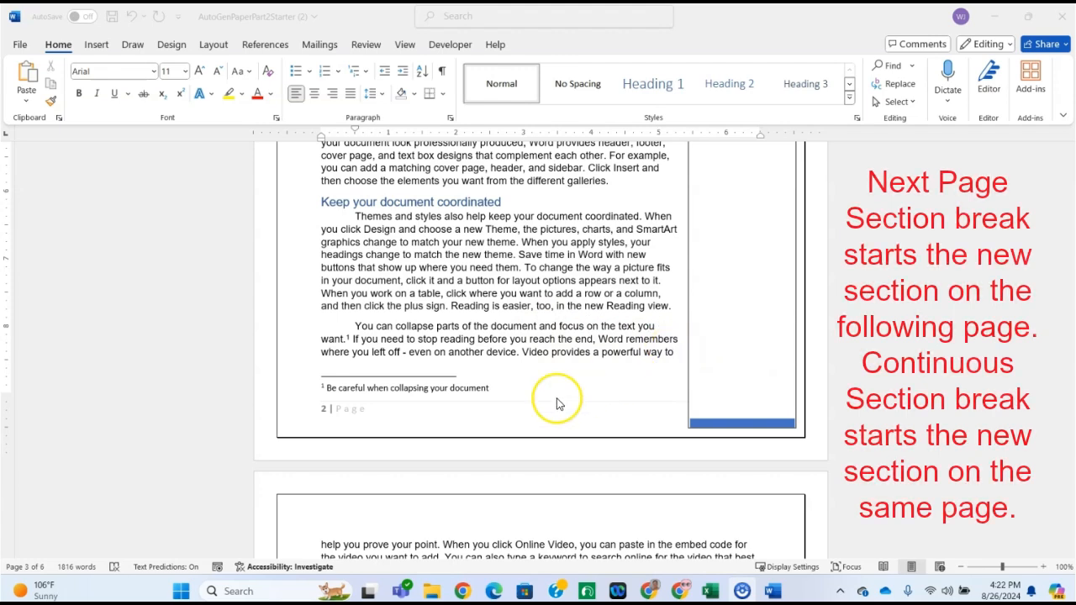
{"action": "scroll", "coordinate": [538, 385], "scroll_direction": "up", "scroll_amount": 3}
{"action": "scroll", "coordinate": [532, 383], "scroll_direction": "down", "scroll_amount": 5}
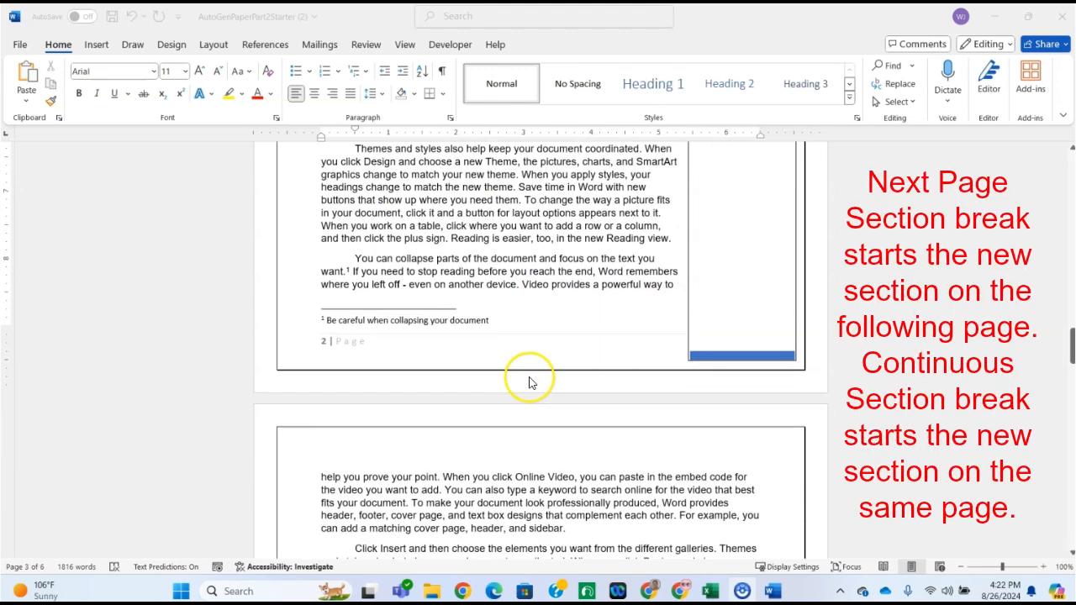
Step: Insert a Next Page section break after "Video provides a powerful way to" on the page numbered 2, and check the pages around it
{"action": "left_click", "coordinate": [674, 286]}
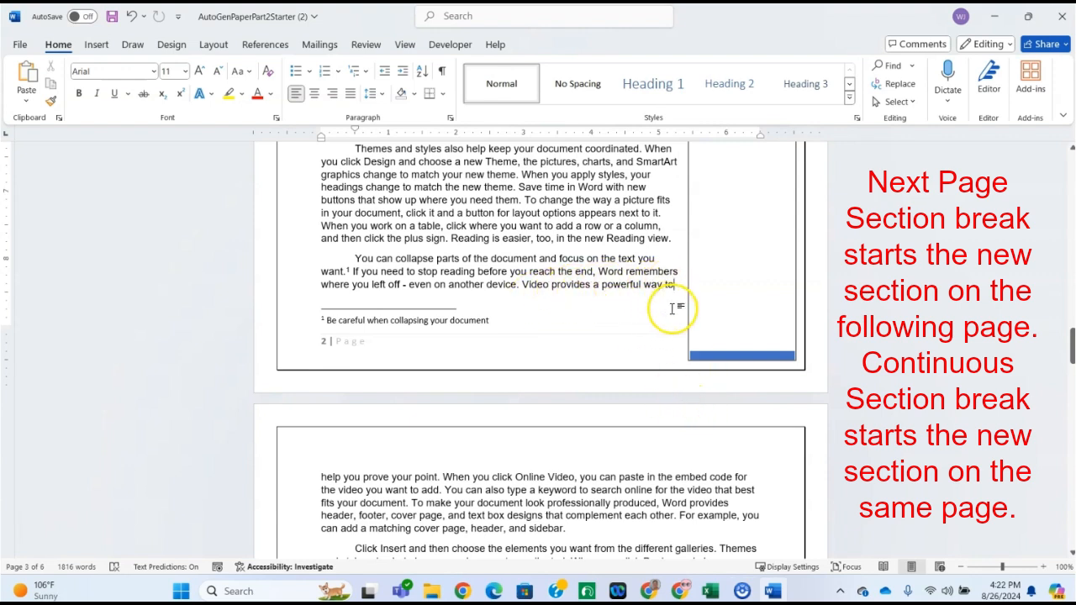
{"action": "left_click", "coordinate": [214, 47]}
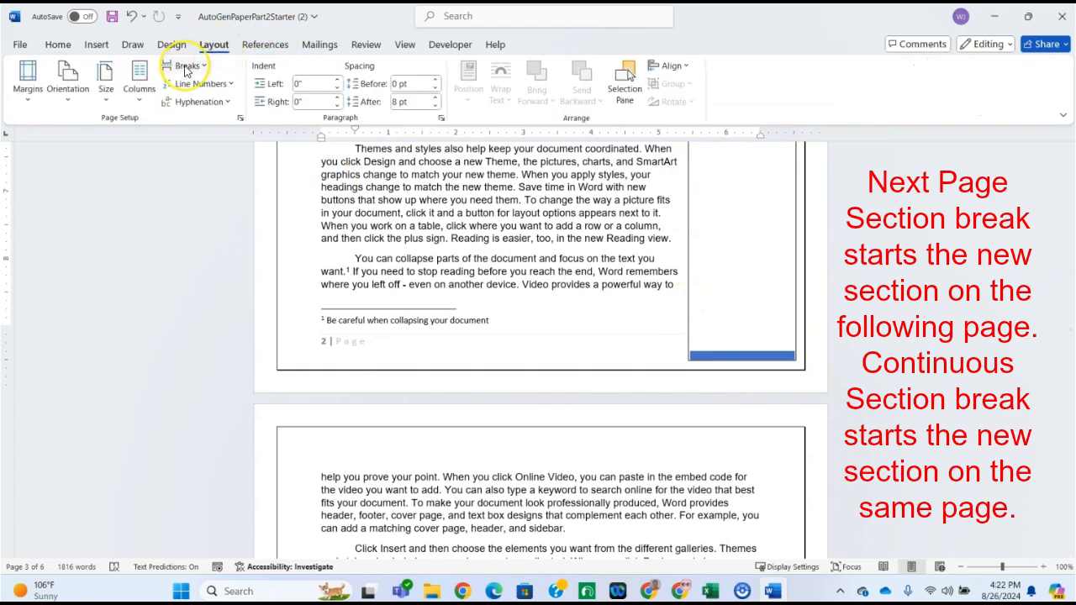
{"action": "left_click", "coordinate": [188, 68]}
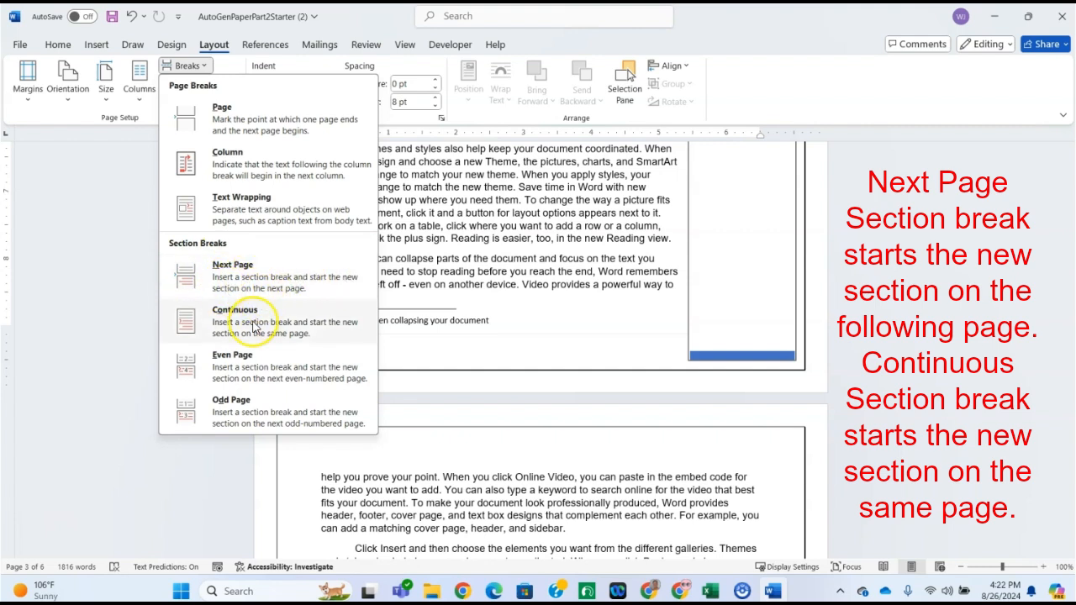
{"action": "left_click", "coordinate": [217, 286]}
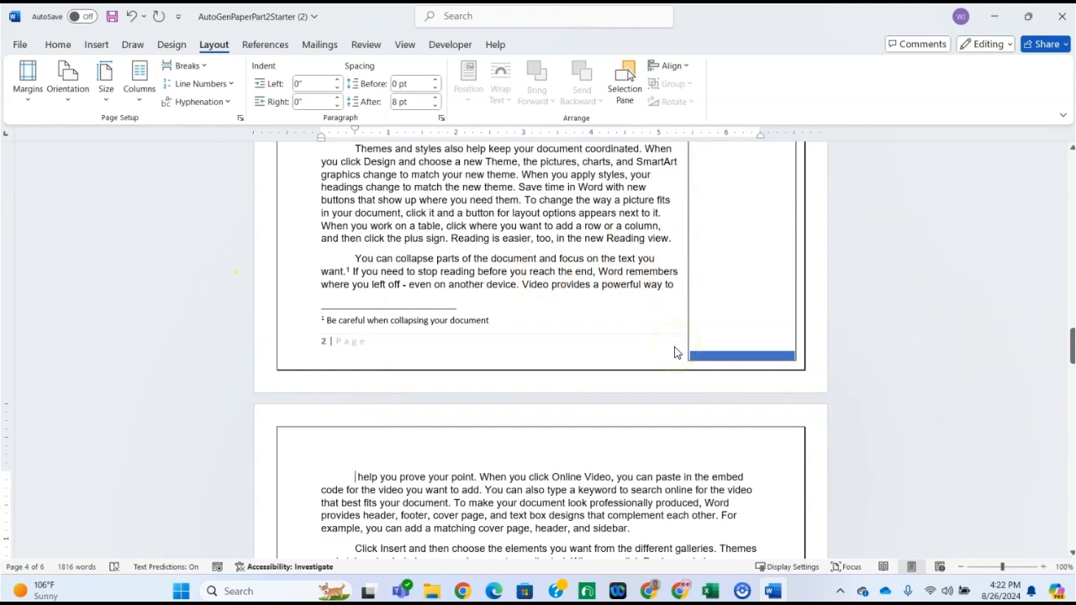
{"action": "scroll", "coordinate": [675, 352], "scroll_direction": "down", "scroll_amount": 5}
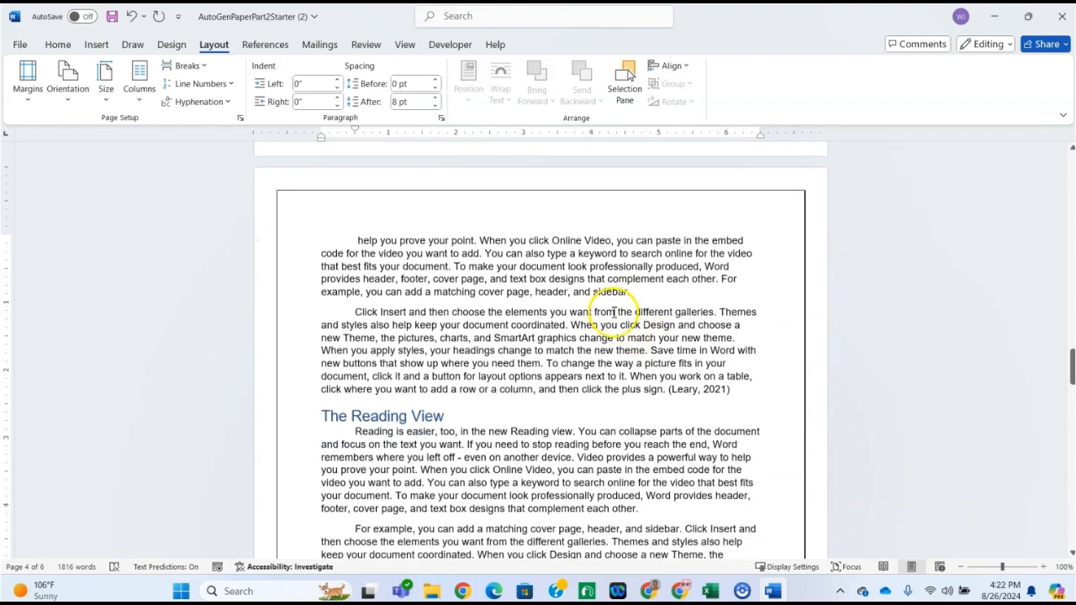
{"action": "scroll", "coordinate": [616, 314], "scroll_direction": "down", "scroll_amount": 4}
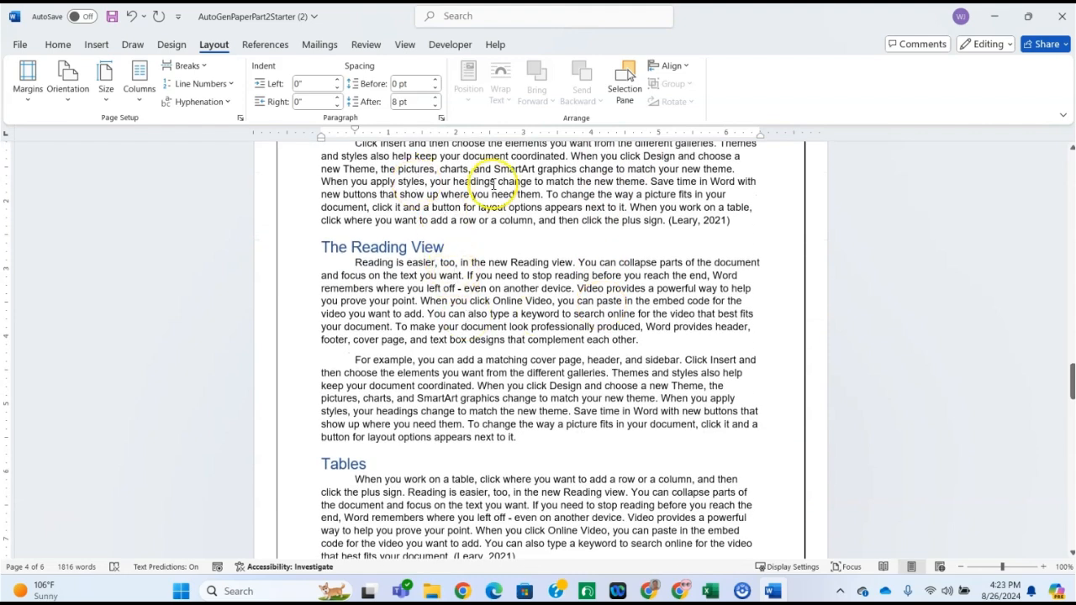
{"action": "scroll", "coordinate": [501, 295], "scroll_direction": "up", "scroll_amount": 6}
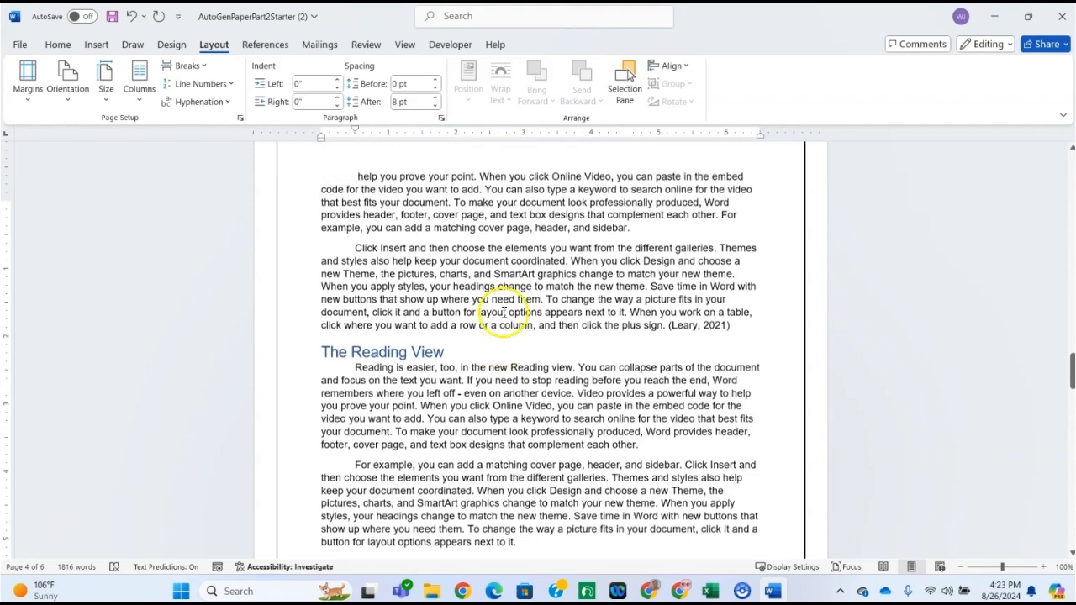
{"action": "scroll", "coordinate": [518, 287], "scroll_direction": "up", "scroll_amount": 6}
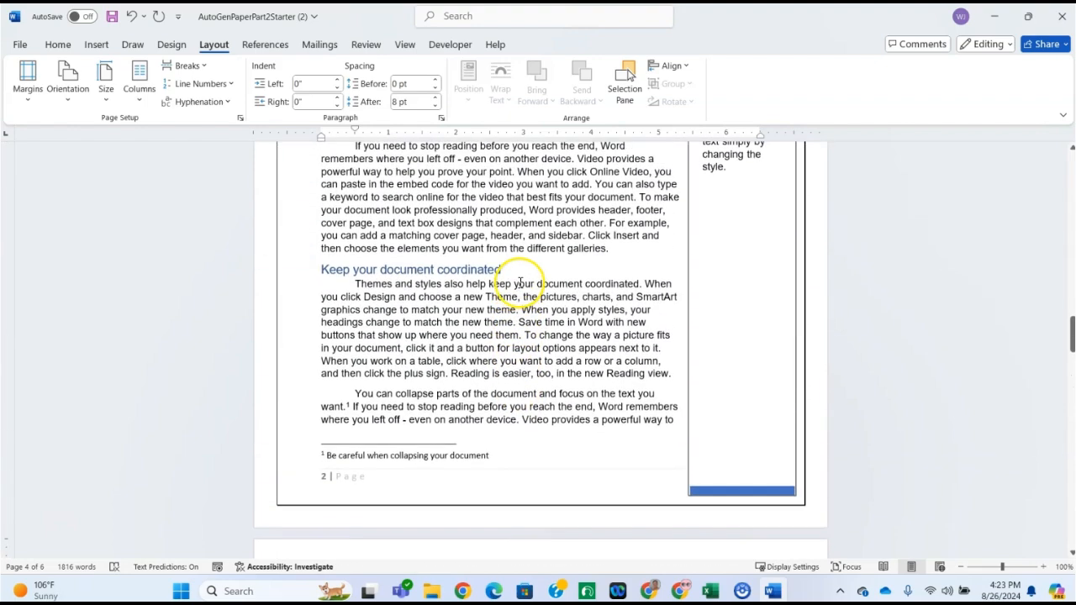
{"action": "scroll", "coordinate": [519, 284], "scroll_direction": "down", "scroll_amount": 8}
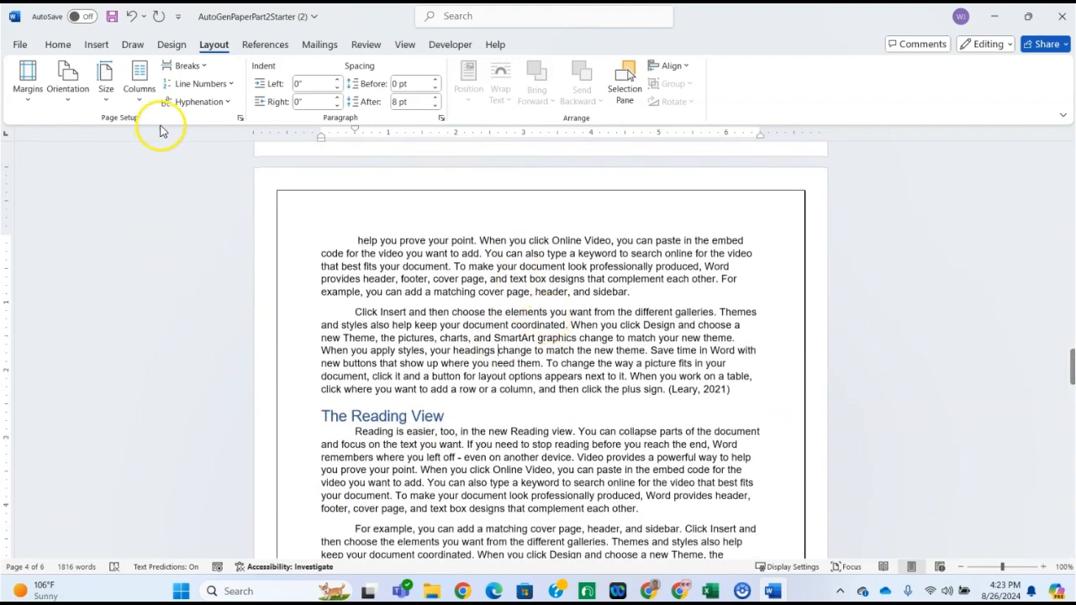
Step: Try a two-column layout on the section after the page numbered 2 and check which pages it affects
{"action": "left_click", "coordinate": [136, 90]}
{"action": "left_click", "coordinate": [160, 162]}
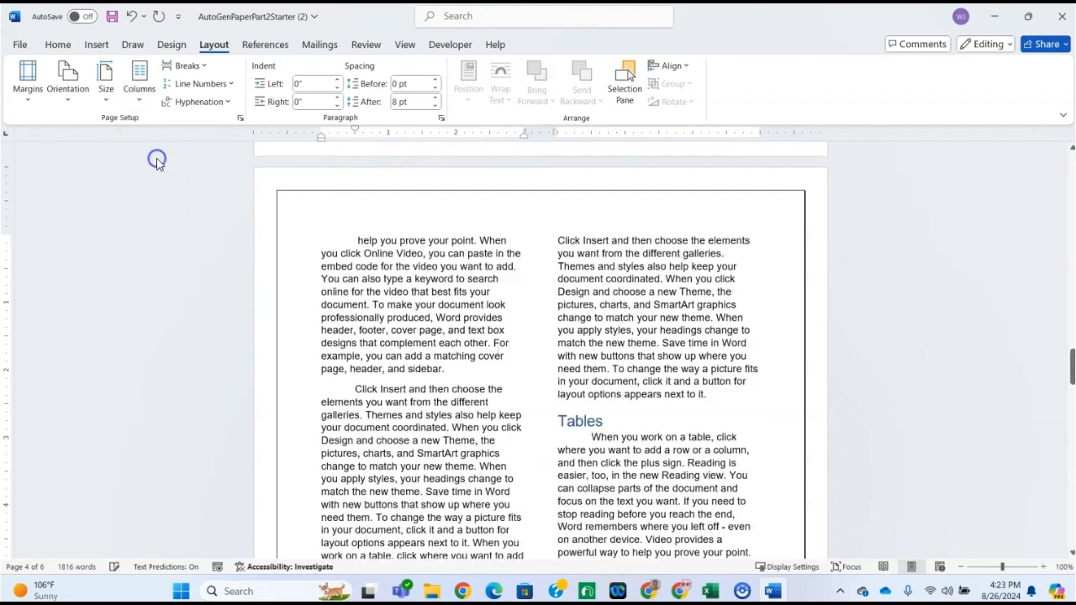
{"action": "scroll", "coordinate": [678, 463], "scroll_direction": "down", "scroll_amount": 15}
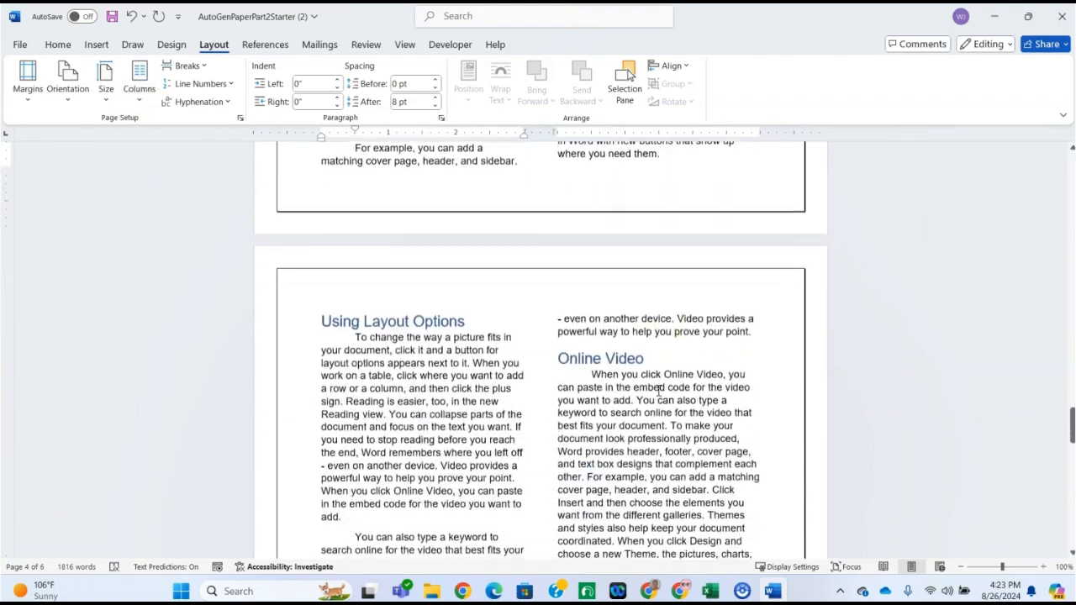
{"action": "scroll", "coordinate": [658, 390], "scroll_direction": "down", "scroll_amount": 12}
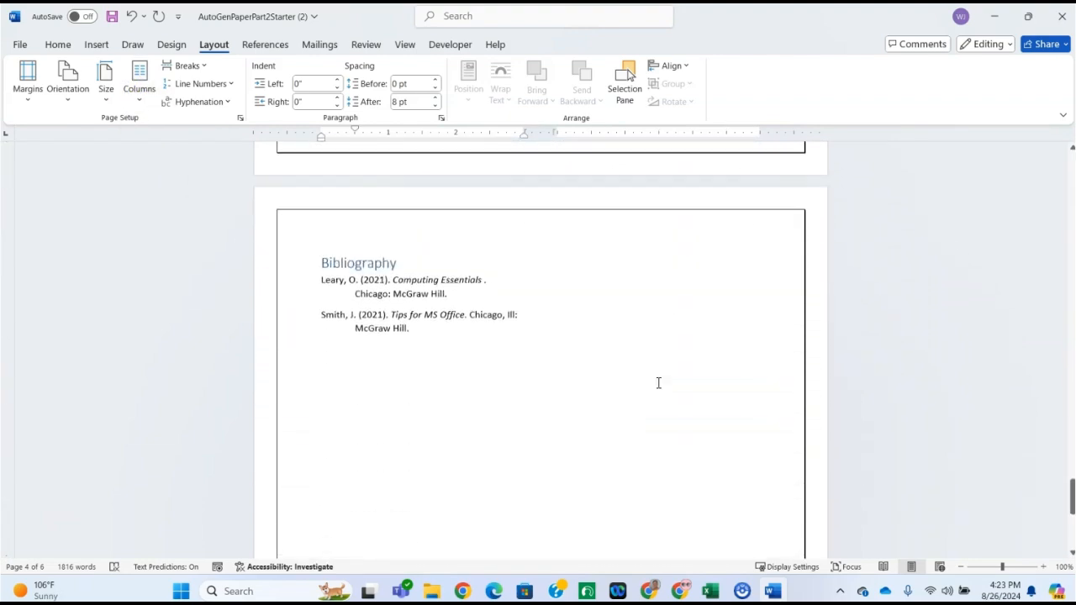
{"action": "scroll", "coordinate": [659, 382], "scroll_direction": "up", "scroll_amount": 10}
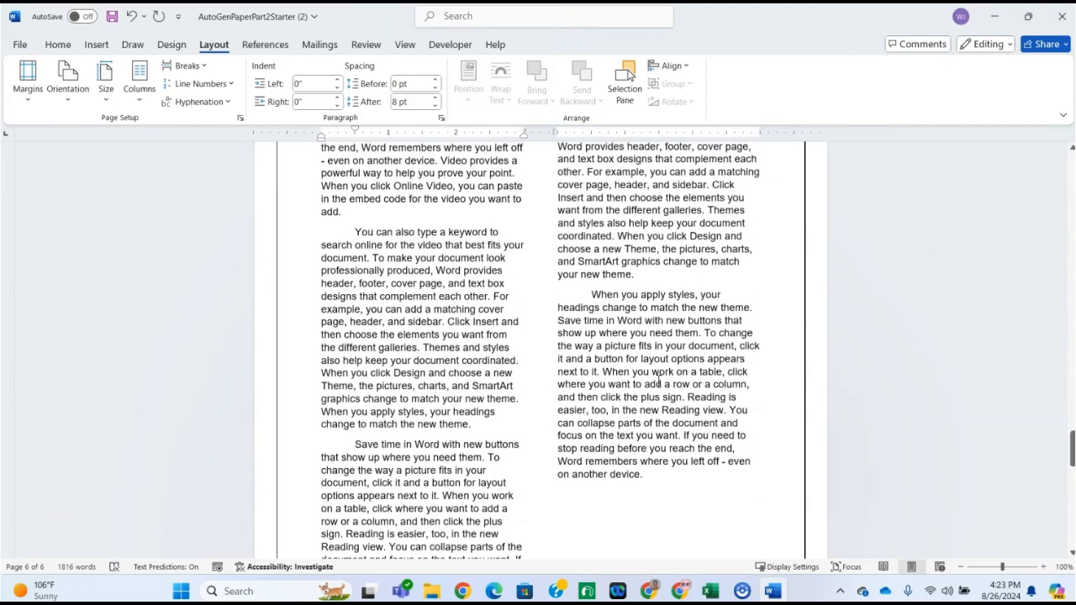
{"action": "scroll", "coordinate": [662, 370], "scroll_direction": "up", "scroll_amount": 10}
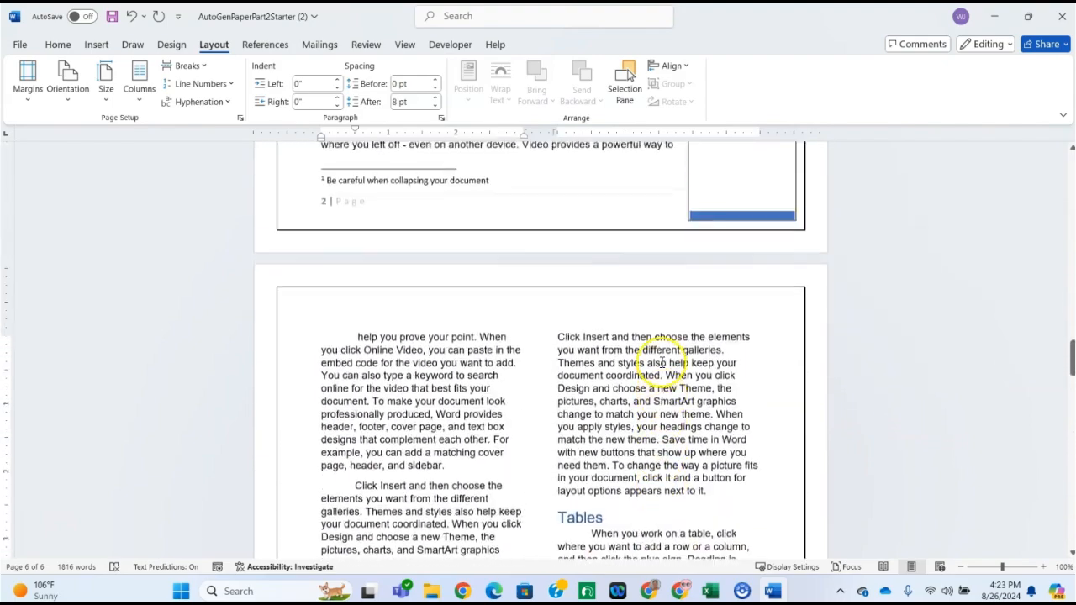
{"action": "scroll", "coordinate": [661, 340], "scroll_direction": "down", "scroll_amount": 3}
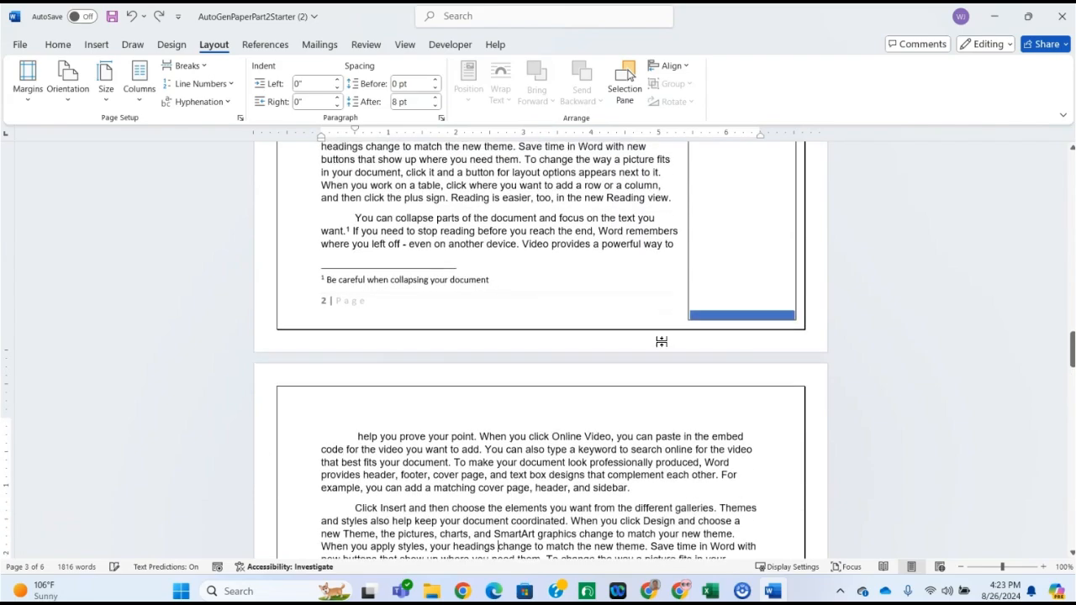
Step: Insert a Next Page section break after "even on another device." at the end of the Online Video text, before the Bibliography
{"action": "scroll", "coordinate": [558, 402], "scroll_direction": "down", "scroll_amount": 15}
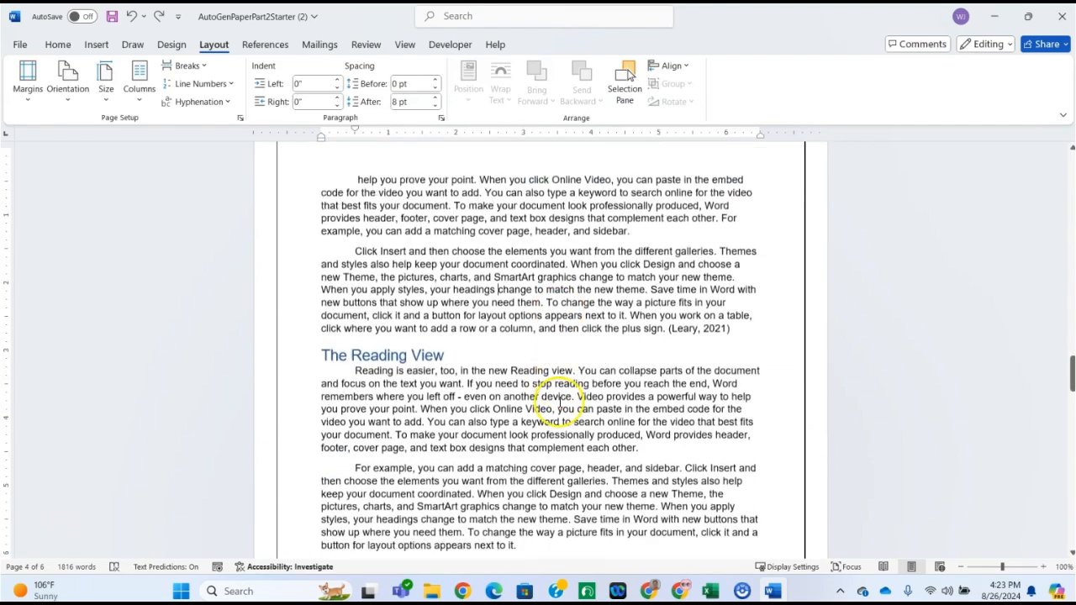
{"action": "scroll", "coordinate": [557, 402], "scroll_direction": "down", "scroll_amount": 15}
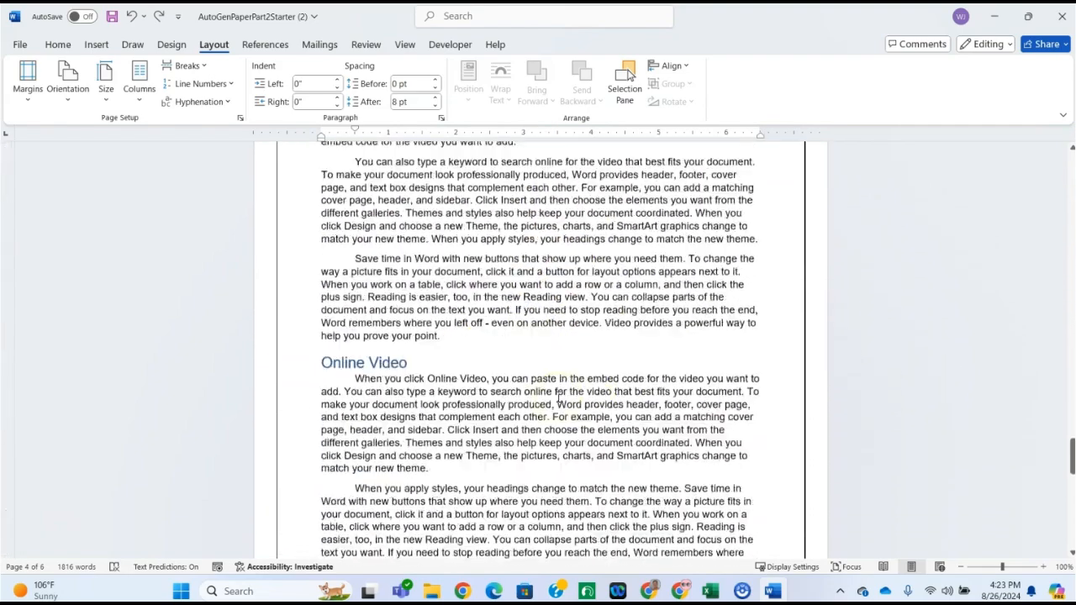
{"action": "scroll", "coordinate": [557, 397], "scroll_direction": "down", "scroll_amount": 2}
{"action": "scroll", "coordinate": [558, 397], "scroll_direction": "up", "scroll_amount": 4}
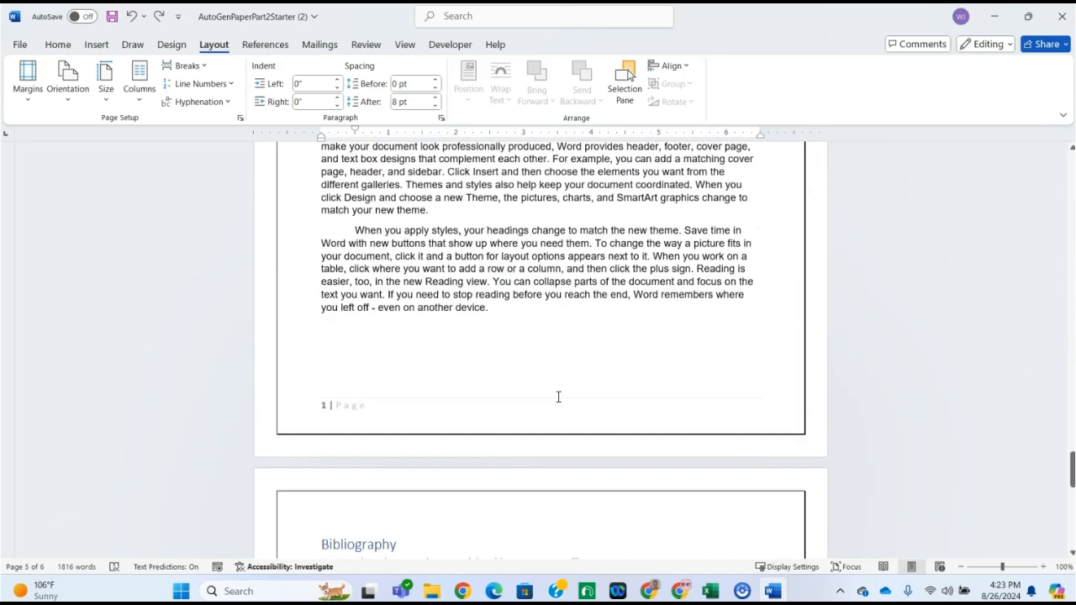
{"action": "left_click", "coordinate": [505, 379]}
{"action": "left_click", "coordinate": [494, 379]}
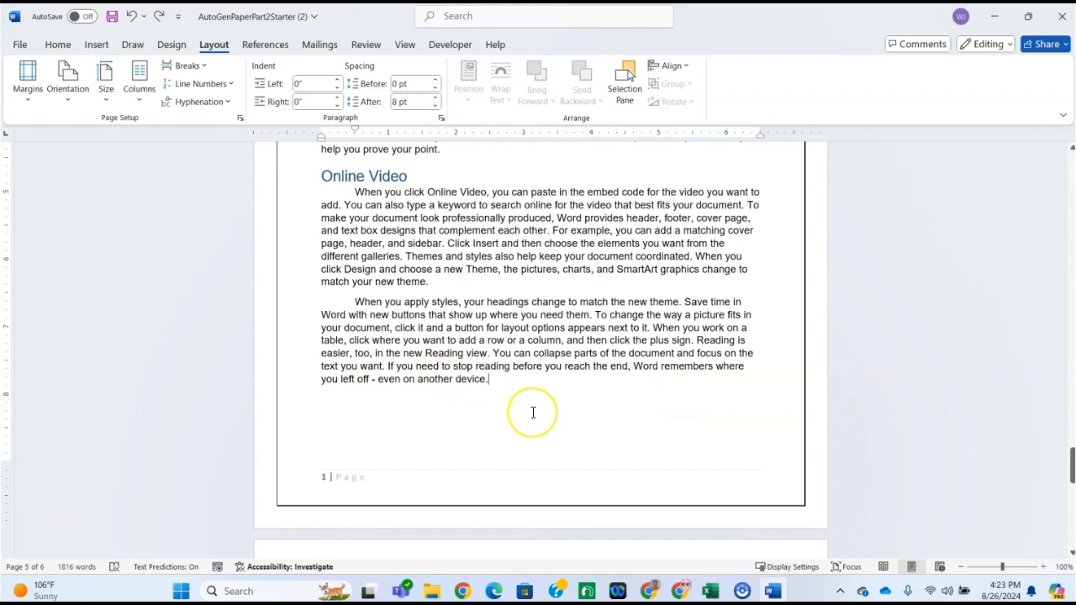
{"action": "left_click", "coordinate": [184, 65]}
{"action": "left_click", "coordinate": [217, 278]}
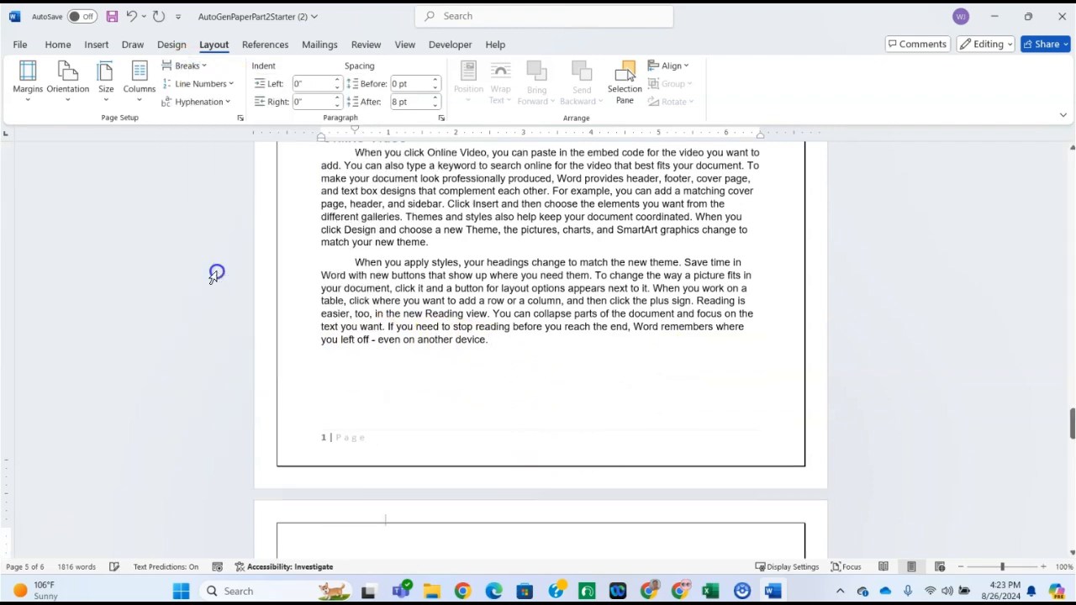
Step: Set the section between the two section breaks in two columns and check the following pages through the Bibliography
{"action": "scroll", "coordinate": [630, 280], "scroll_direction": "up", "scroll_amount": 3}
{"action": "scroll", "coordinate": [630, 280], "scroll_direction": "up", "scroll_amount": 20}
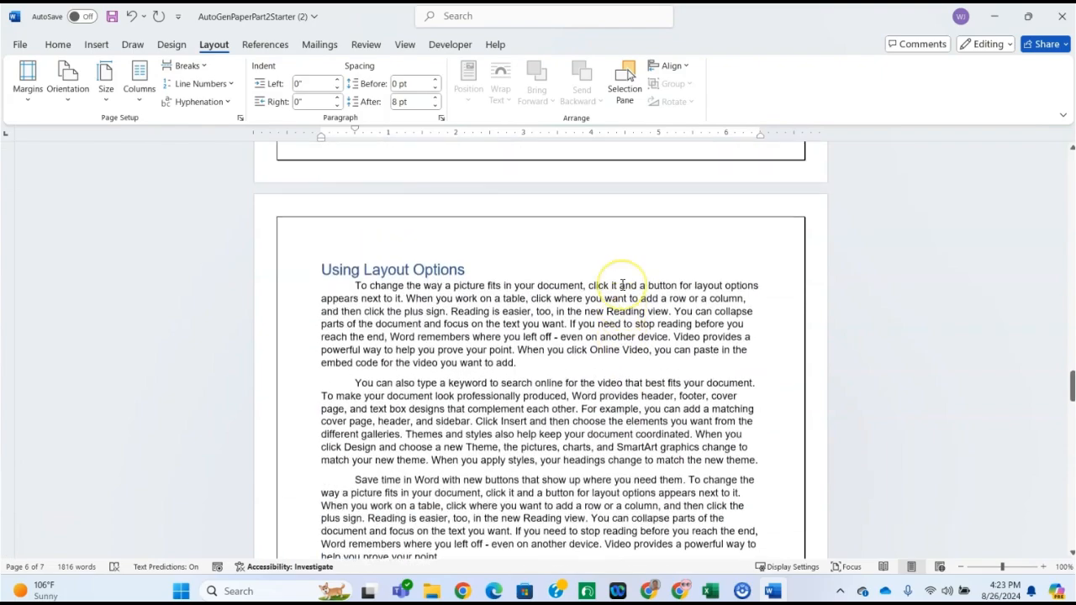
{"action": "scroll", "coordinate": [622, 284], "scroll_direction": "down", "scroll_amount": 3}
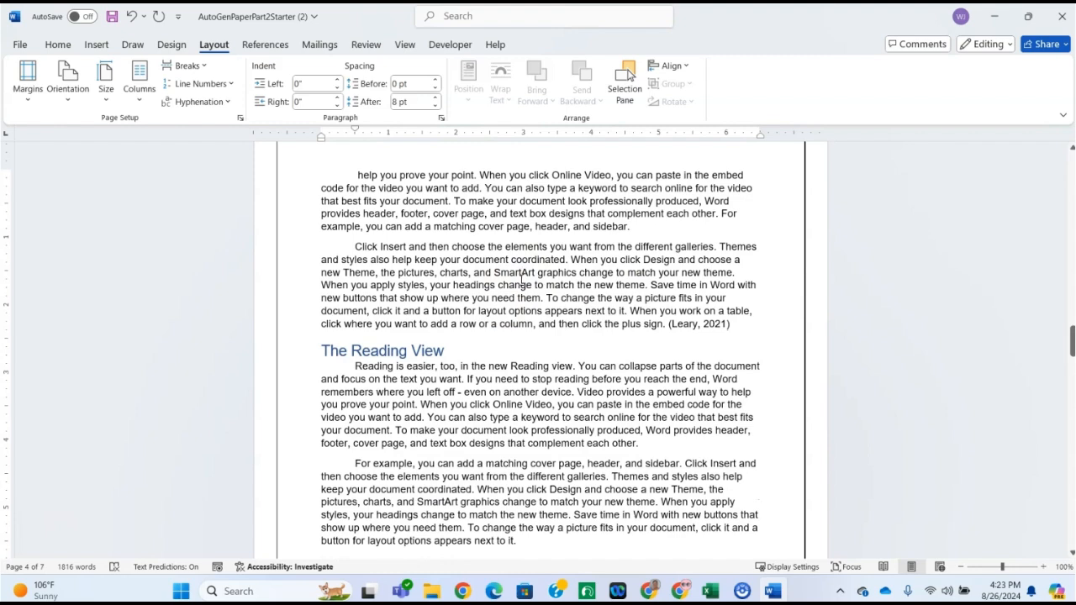
{"action": "scroll", "coordinate": [521, 278], "scroll_direction": "up", "scroll_amount": 6}
{"action": "scroll", "coordinate": [522, 279], "scroll_direction": "down", "scroll_amount": 4}
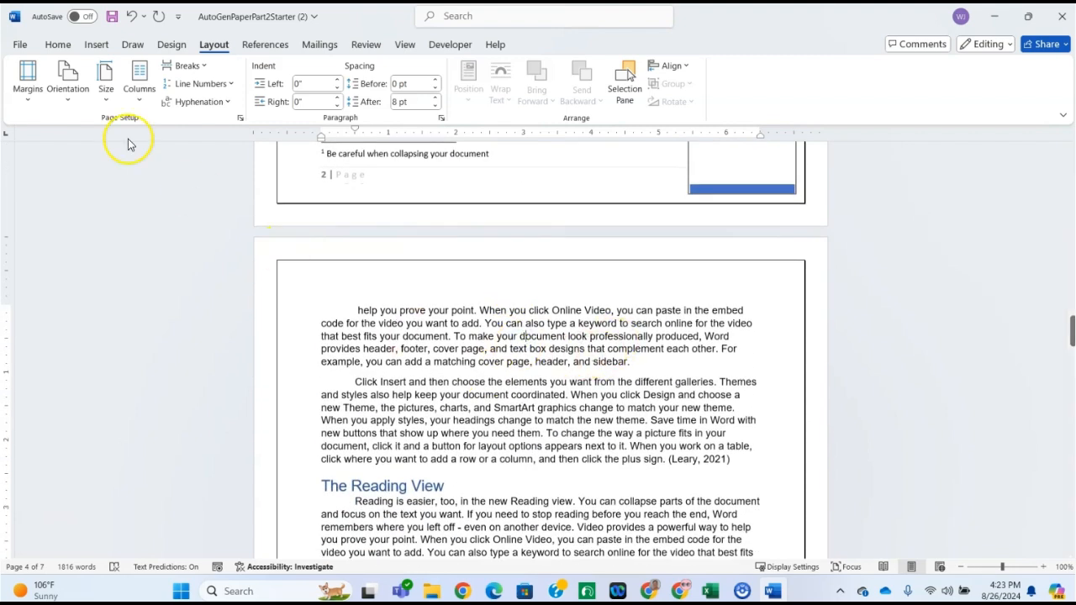
{"action": "left_click", "coordinate": [140, 85]}
{"action": "left_click", "coordinate": [155, 167]}
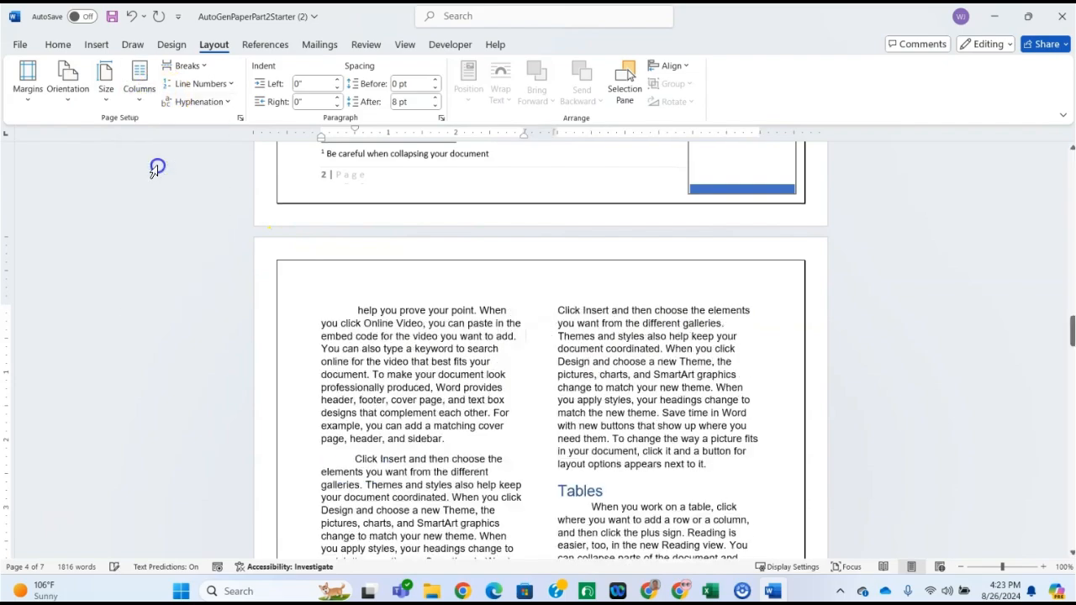
{"action": "scroll", "coordinate": [578, 310], "scroll_direction": "down", "scroll_amount": 15}
{"action": "scroll", "coordinate": [580, 302], "scroll_direction": "down", "scroll_amount": 18}
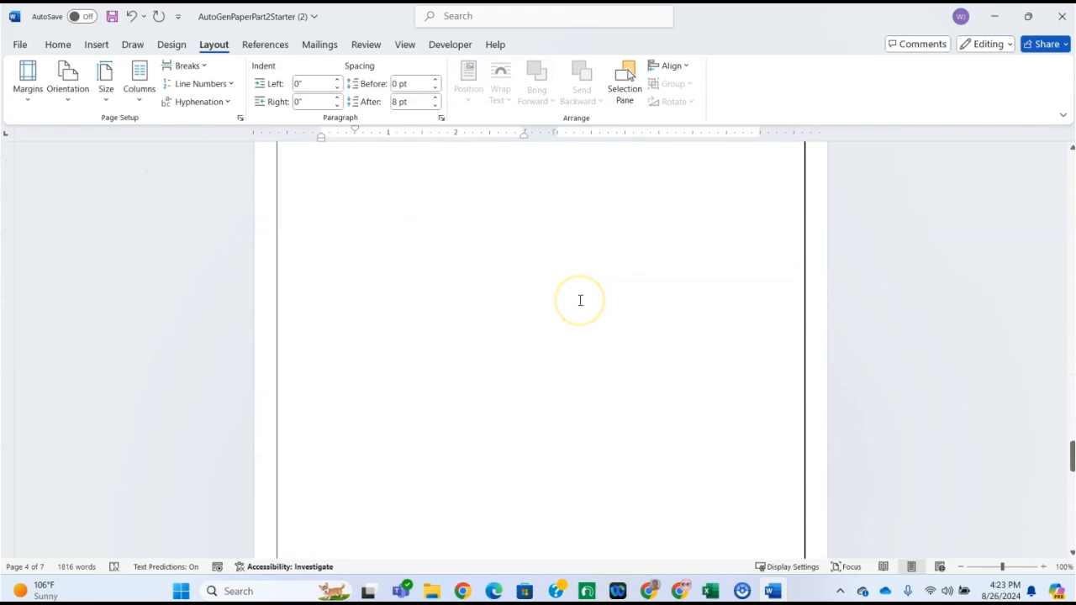
{"action": "scroll", "coordinate": [580, 300], "scroll_direction": "down", "scroll_amount": 10}
{"action": "left_click", "coordinate": [423, 351]}
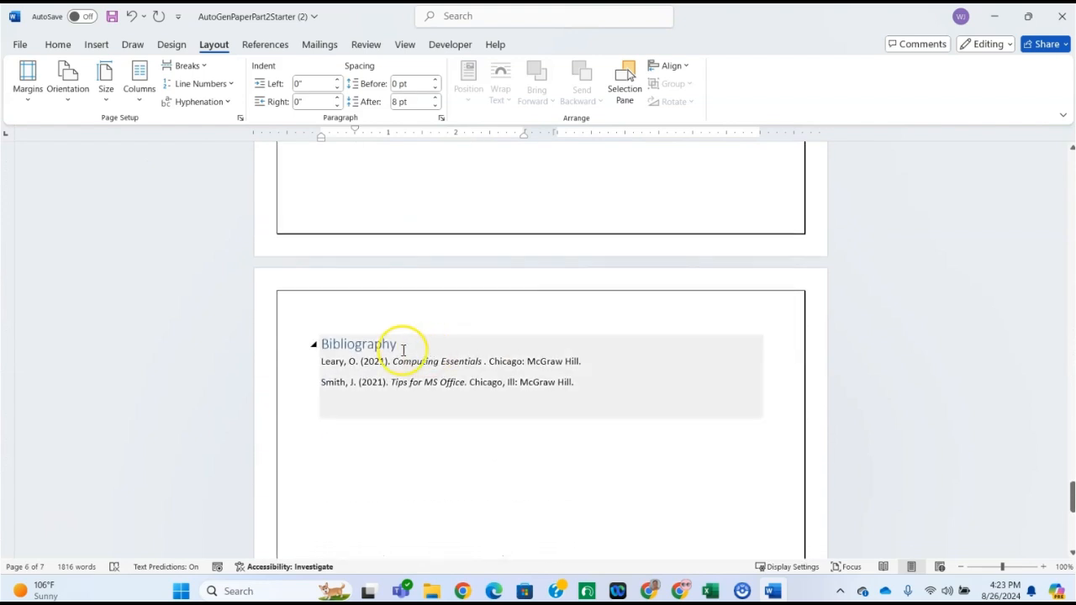
Step: Show the formatting marks and delete the page break with an extra empty paragraph above the Bibliography heading
{"action": "scroll", "coordinate": [492, 331], "scroll_direction": "up", "scroll_amount": 10}
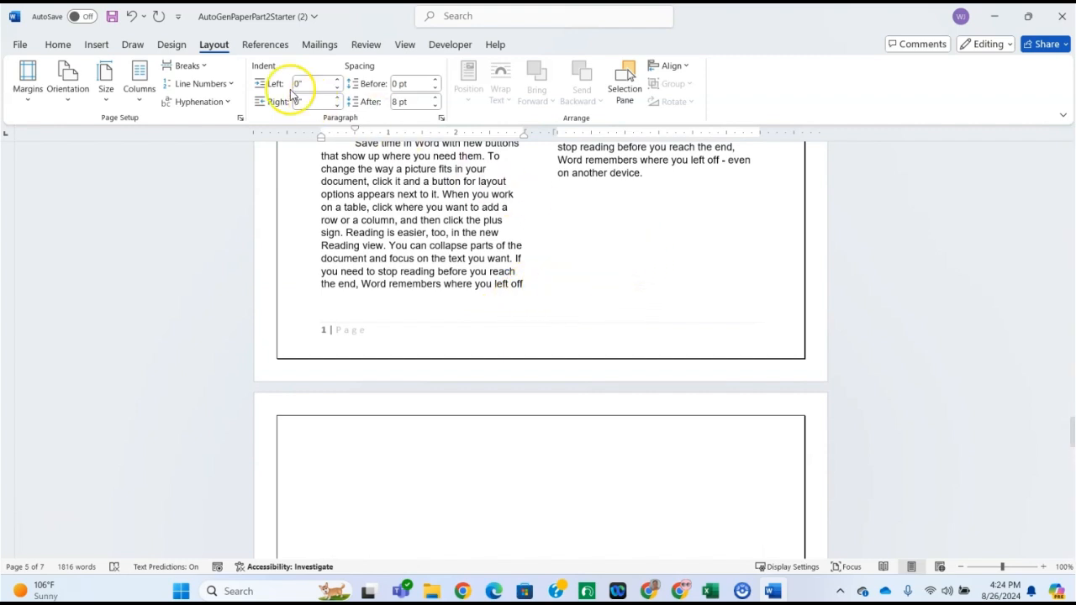
{"action": "left_click", "coordinate": [58, 45]}
{"action": "left_click", "coordinate": [446, 74]}
{"action": "scroll", "coordinate": [588, 437], "scroll_direction": "down", "scroll_amount": 2}
{"action": "scroll", "coordinate": [541, 451], "scroll_direction": "down", "scroll_amount": 9}
{"action": "scroll", "coordinate": [539, 439], "scroll_direction": "up", "scroll_amount": 8}
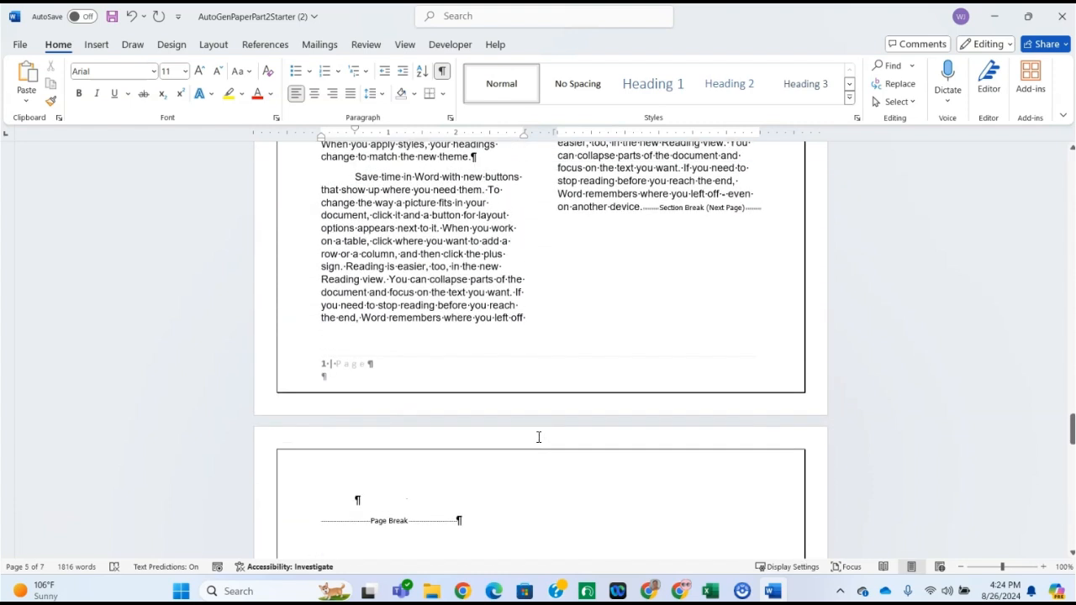
{"action": "left_click", "coordinate": [458, 520]}
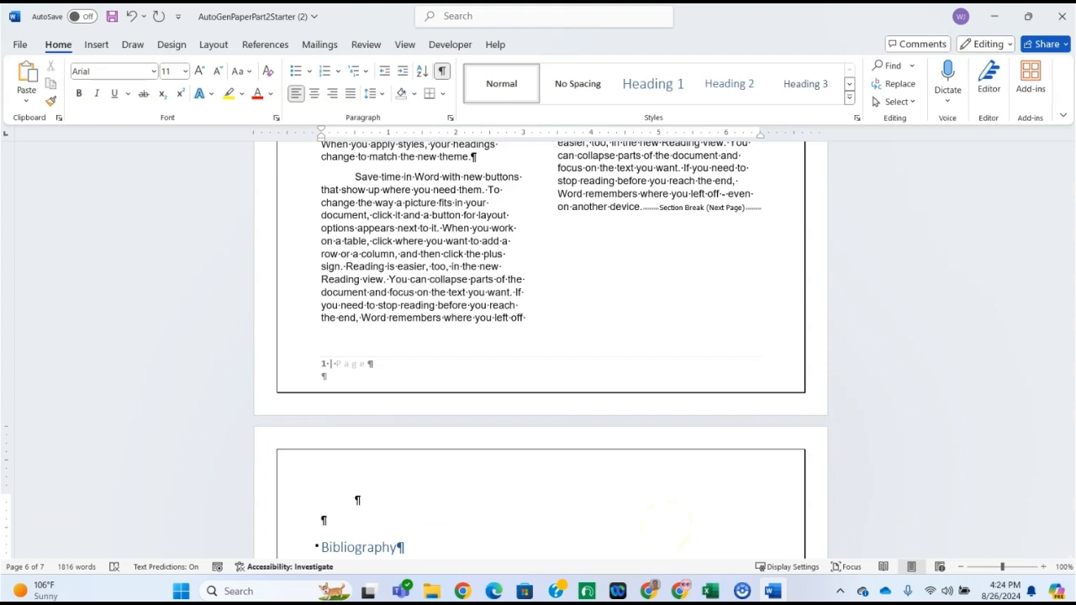
{"action": "key", "text": "BackSpace"}
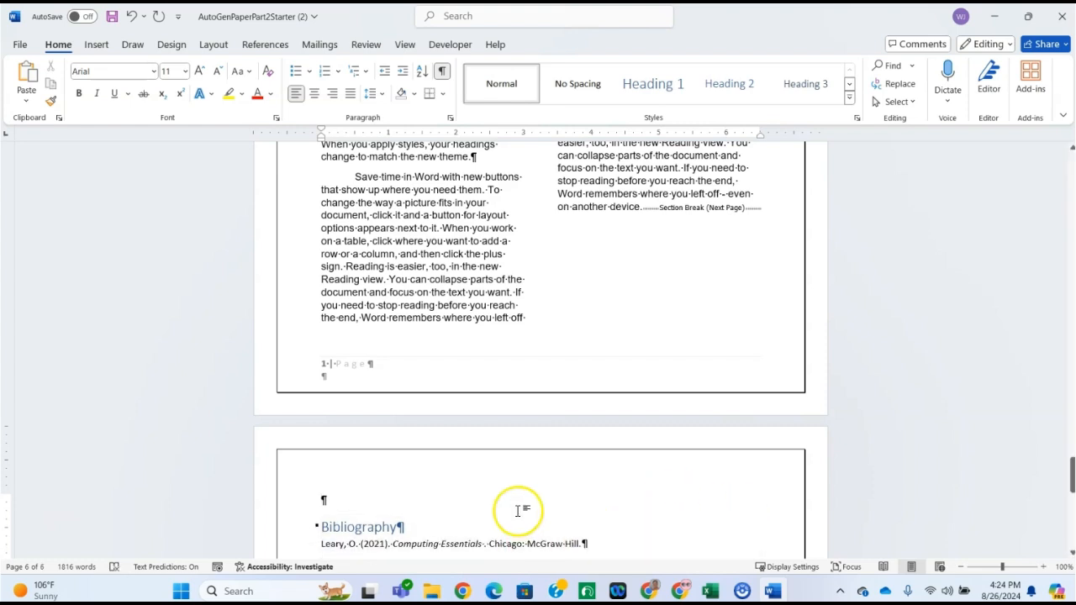
{"action": "scroll", "coordinate": [513, 513], "scroll_direction": "down", "scroll_amount": 3}
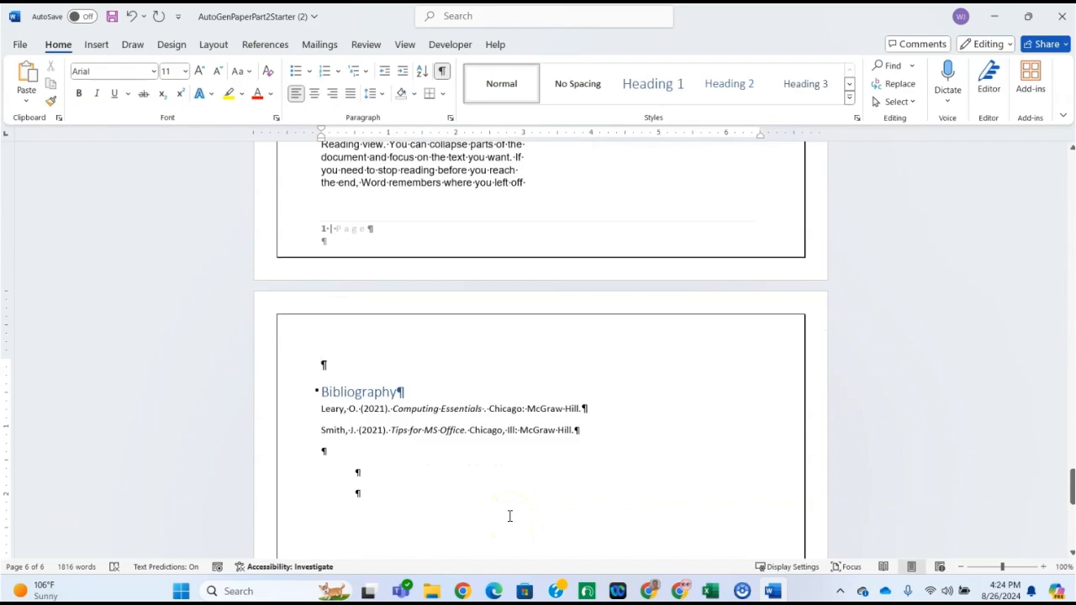
Step: Insert an Accent Bar 1 page number at the bottom of the page in Section 2's first-page footer
{"action": "scroll", "coordinate": [509, 516], "scroll_direction": "up", "scroll_amount": 10}
{"action": "scroll", "coordinate": [502, 487], "scroll_direction": "up", "scroll_amount": 10}
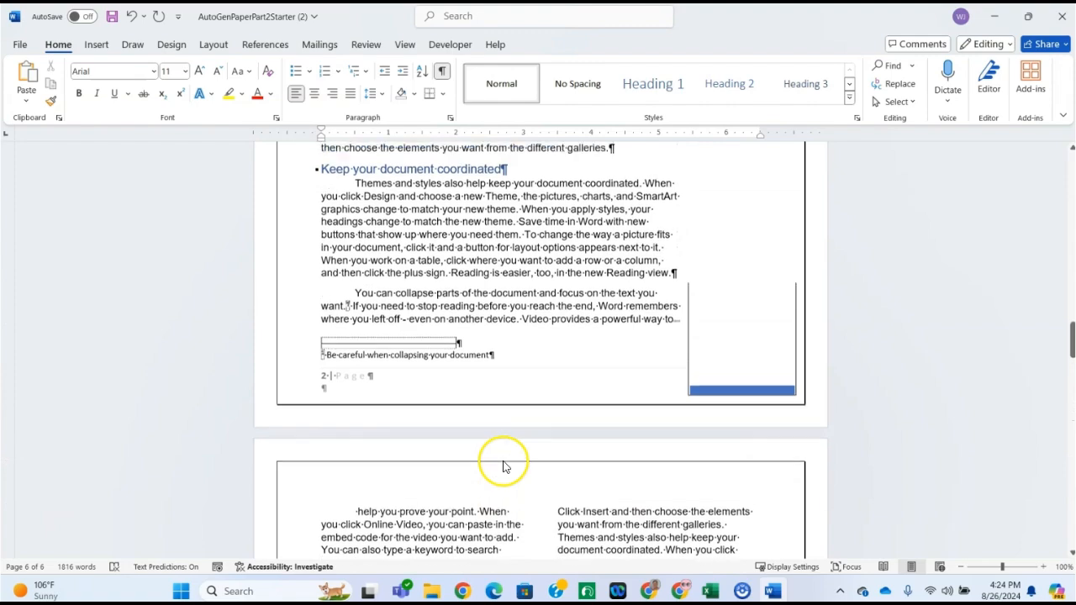
{"action": "scroll", "coordinate": [502, 467], "scroll_direction": "up", "scroll_amount": 1}
{"action": "left_click", "coordinate": [340, 412]}
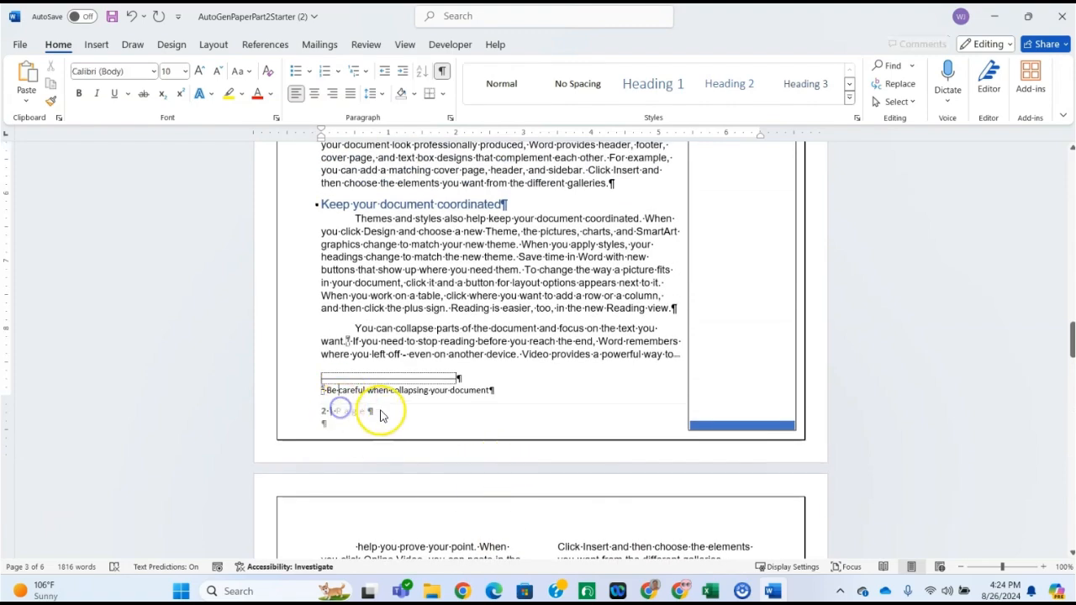
{"action": "scroll", "coordinate": [437, 413], "scroll_direction": "down", "scroll_amount": 11}
{"action": "scroll", "coordinate": [431, 415], "scroll_direction": "down", "scroll_amount": 9}
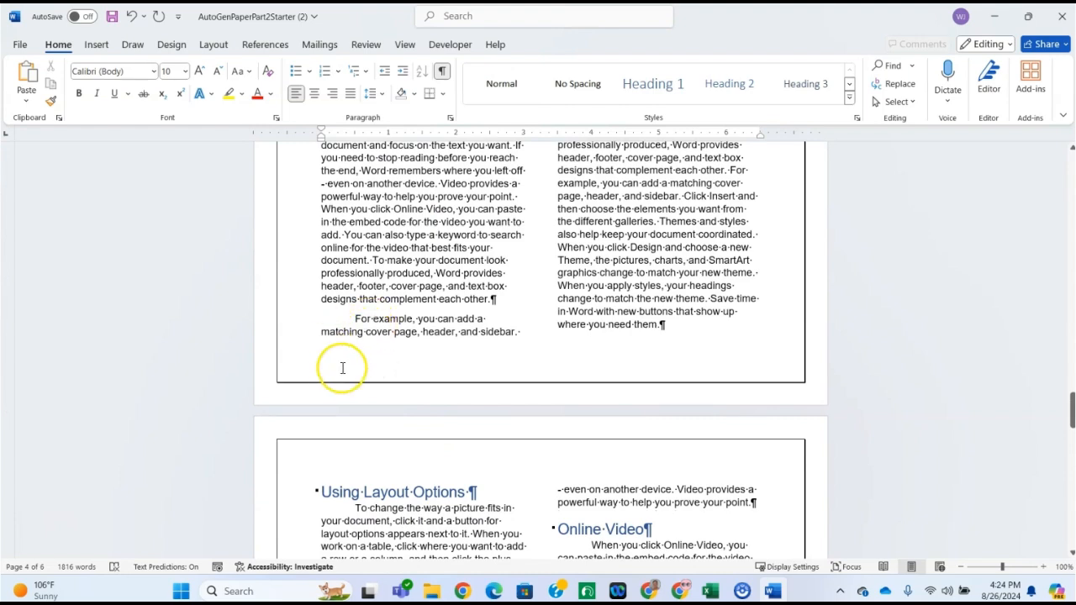
{"action": "double_click", "coordinate": [345, 363]}
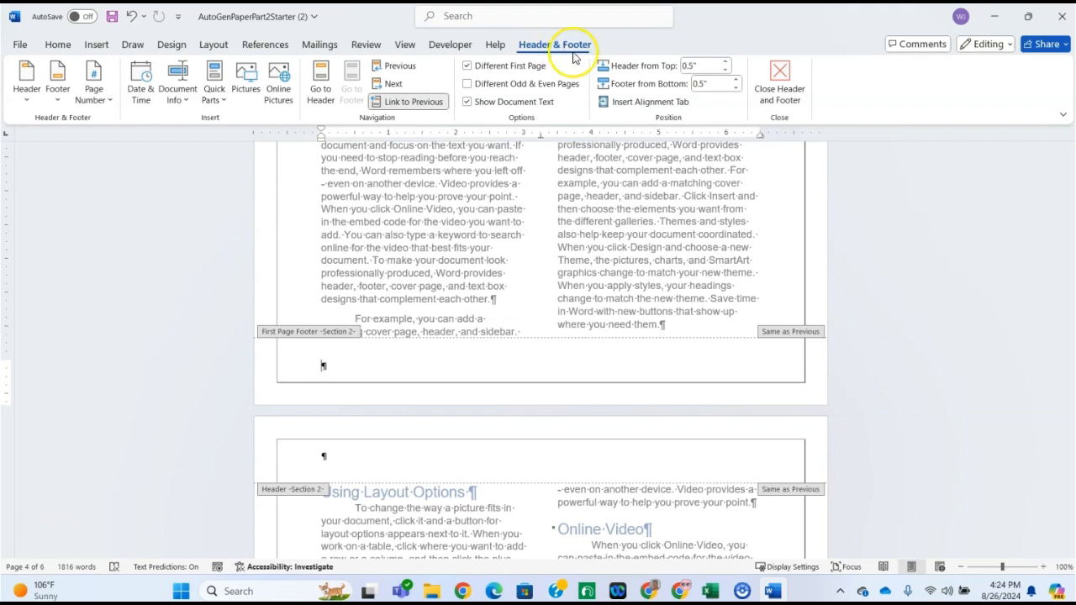
{"action": "left_click", "coordinate": [94, 99]}
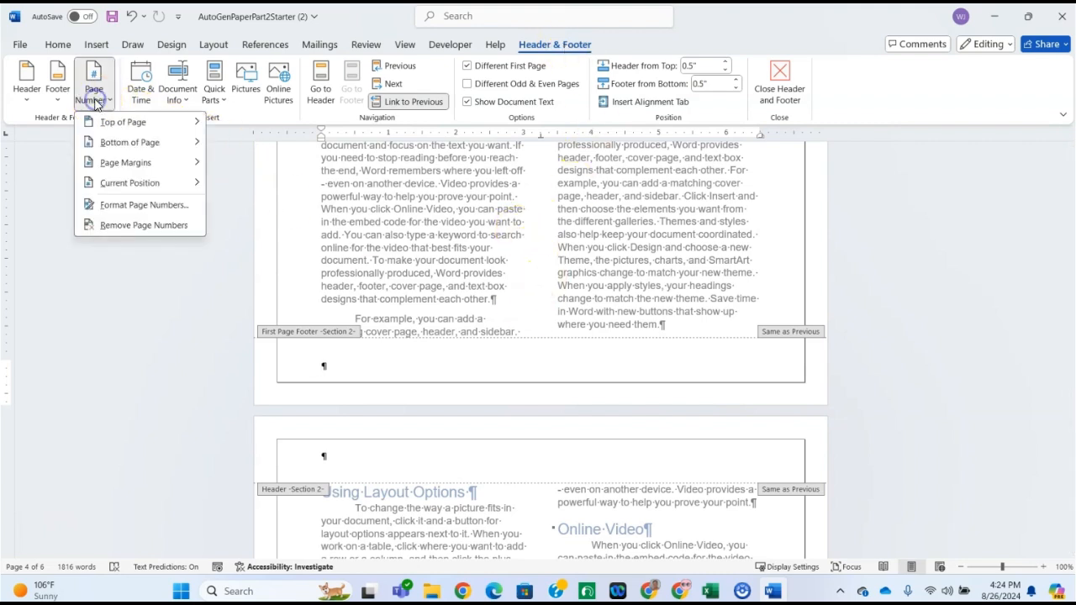
{"action": "left_click", "coordinate": [126, 142]}
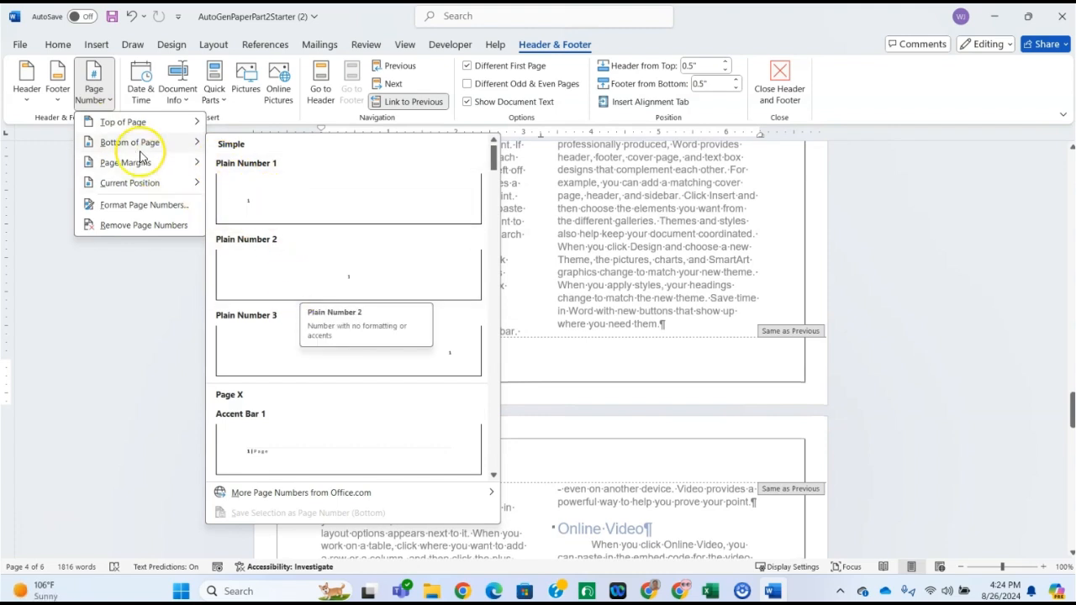
{"action": "left_click", "coordinate": [258, 440]}
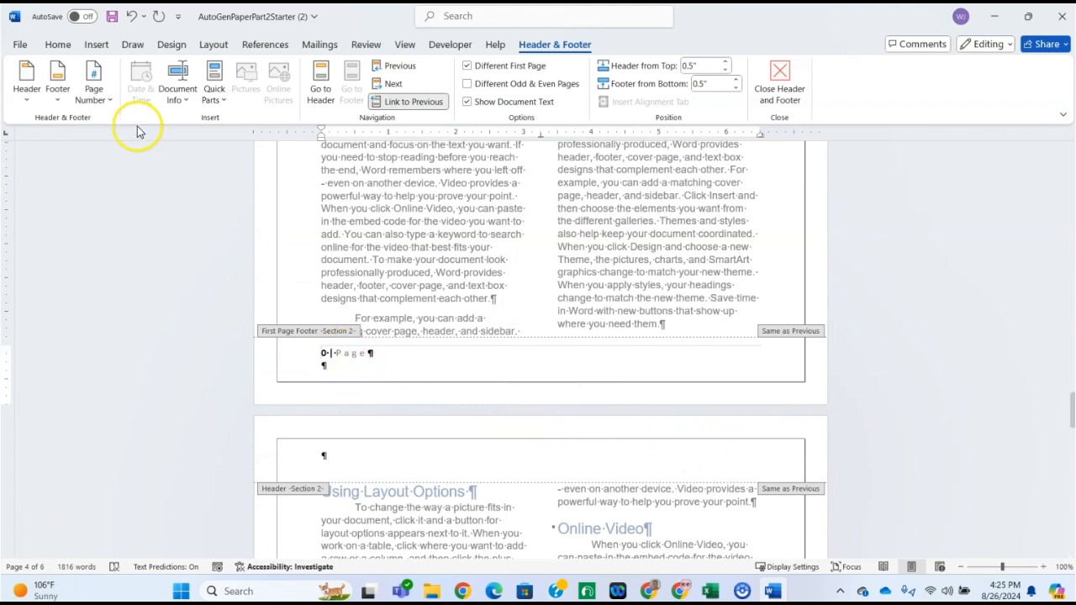
Step: Set Section 2's page numbering to continue from the previous section
{"action": "left_click", "coordinate": [93, 89]}
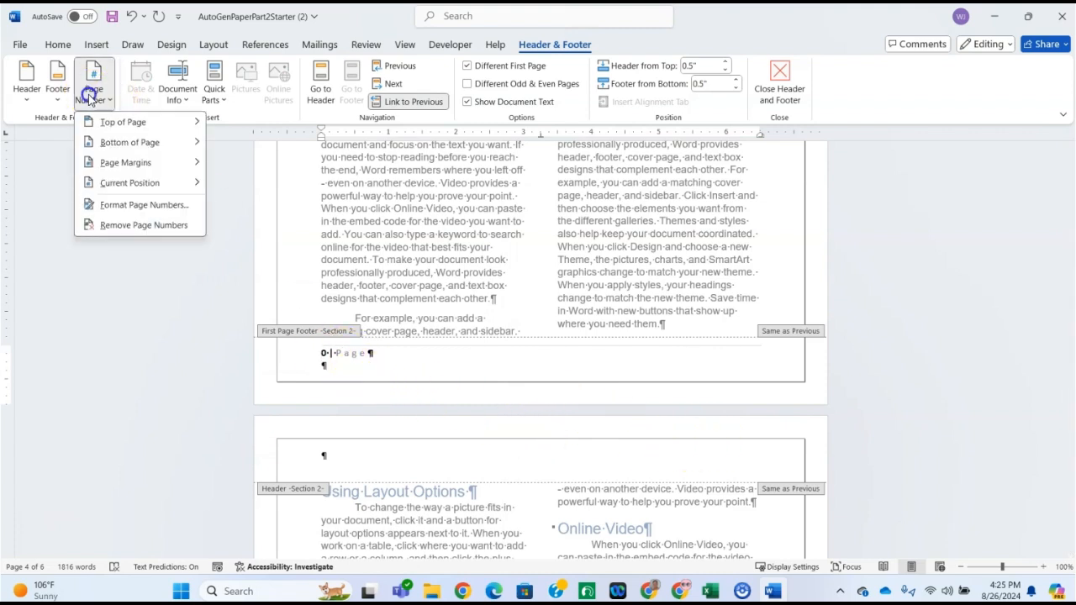
{"action": "left_click", "coordinate": [112, 207]}
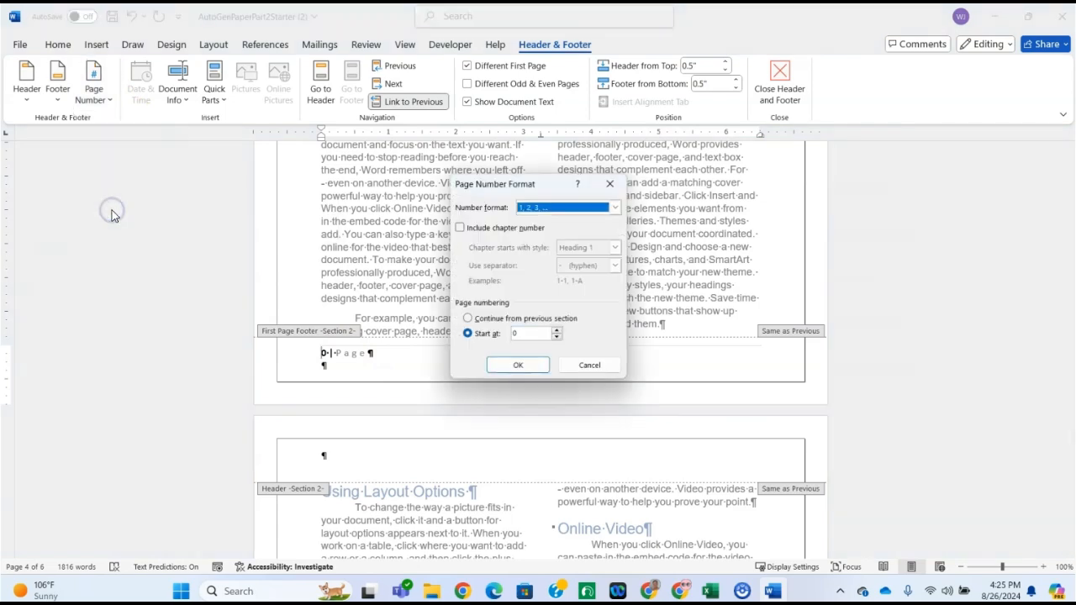
{"action": "left_click", "coordinate": [469, 319]}
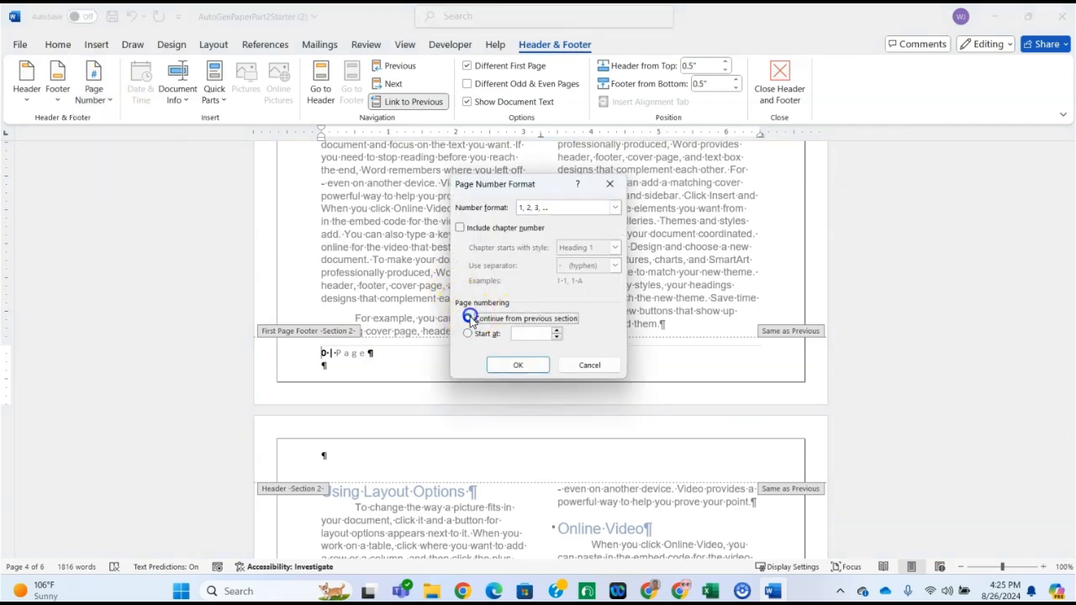
{"action": "left_click", "coordinate": [518, 366]}
Step: Examine the footer page numbers throughout the document, ending at the first-page footer of the Bibliography section
{"action": "scroll", "coordinate": [481, 337], "scroll_direction": "up", "scroll_amount": 5}
{"action": "scroll", "coordinate": [484, 332], "scroll_direction": "up", "scroll_amount": 8}
{"action": "scroll", "coordinate": [374, 286], "scroll_direction": "up", "scroll_amount": 6}
{"action": "scroll", "coordinate": [380, 280], "scroll_direction": "up", "scroll_amount": 8}
{"action": "scroll", "coordinate": [383, 285], "scroll_direction": "down", "scroll_amount": 15}
{"action": "scroll", "coordinate": [382, 286], "scroll_direction": "down", "scroll_amount": 18}
{"action": "scroll", "coordinate": [383, 288], "scroll_direction": "down", "scroll_amount": 20}
{"action": "scroll", "coordinate": [368, 319], "scroll_direction": "down", "scroll_amount": 12}
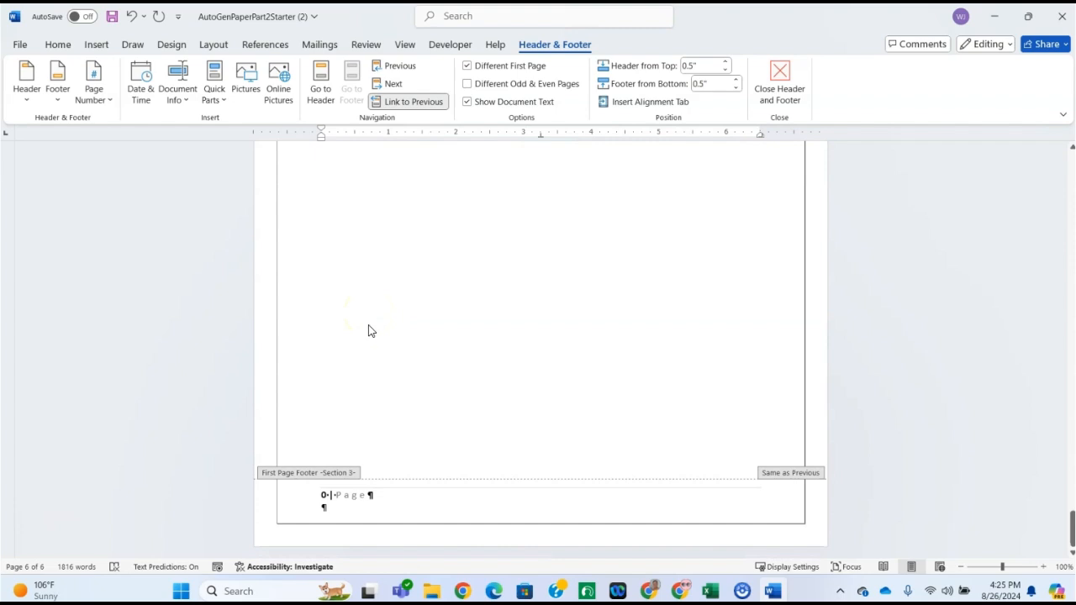
{"action": "scroll", "coordinate": [421, 490], "scroll_direction": "up", "scroll_amount": 18}
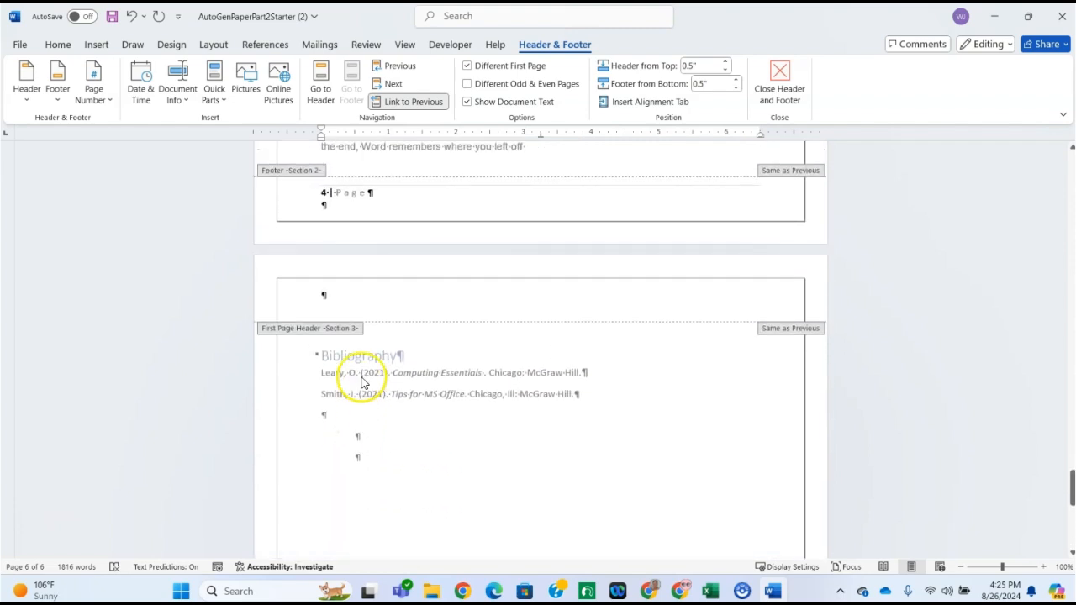
{"action": "scroll", "coordinate": [348, 356], "scroll_direction": "down", "scroll_amount": 3}
{"action": "scroll", "coordinate": [420, 440], "scroll_direction": "down", "scroll_amount": 10}
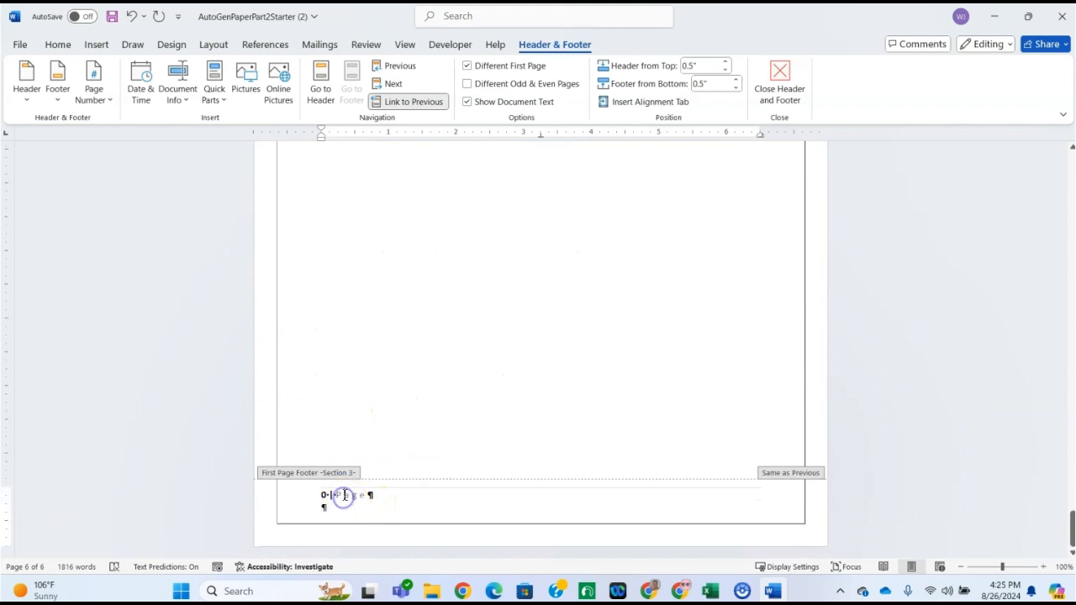
Step: Set the Bibliography section's page numbering to continue from the previous section
{"action": "left_click", "coordinate": [91, 97]}
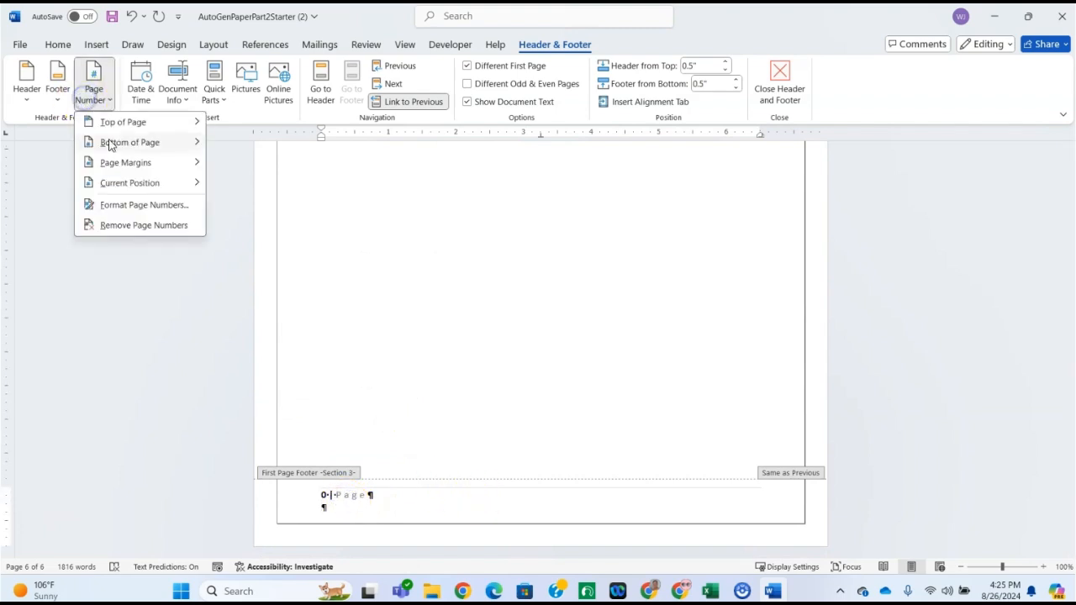
{"action": "left_click", "coordinate": [126, 204]}
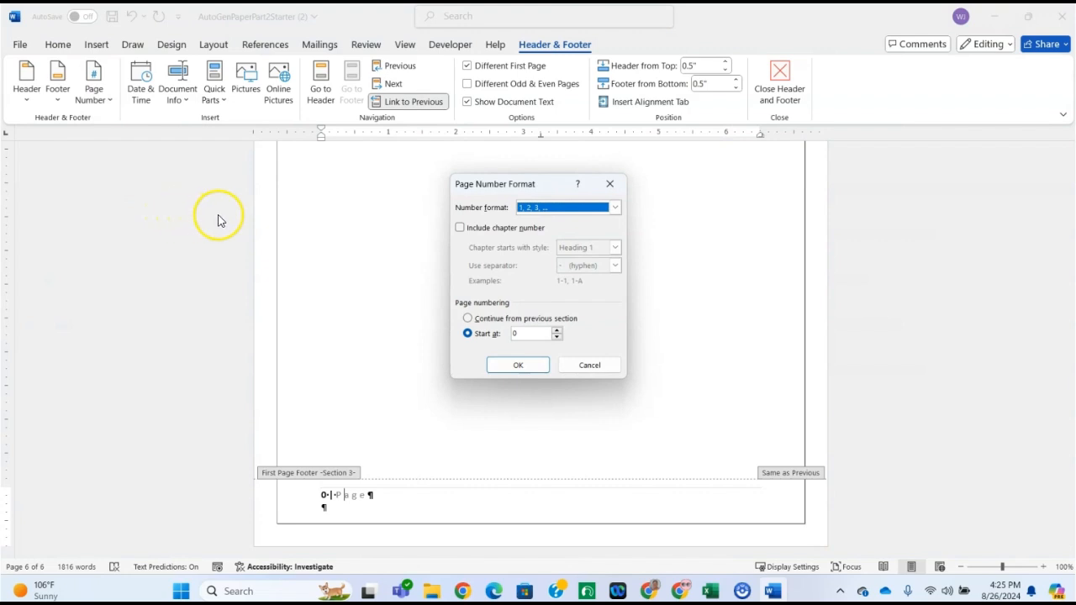
{"action": "left_click", "coordinate": [468, 320]}
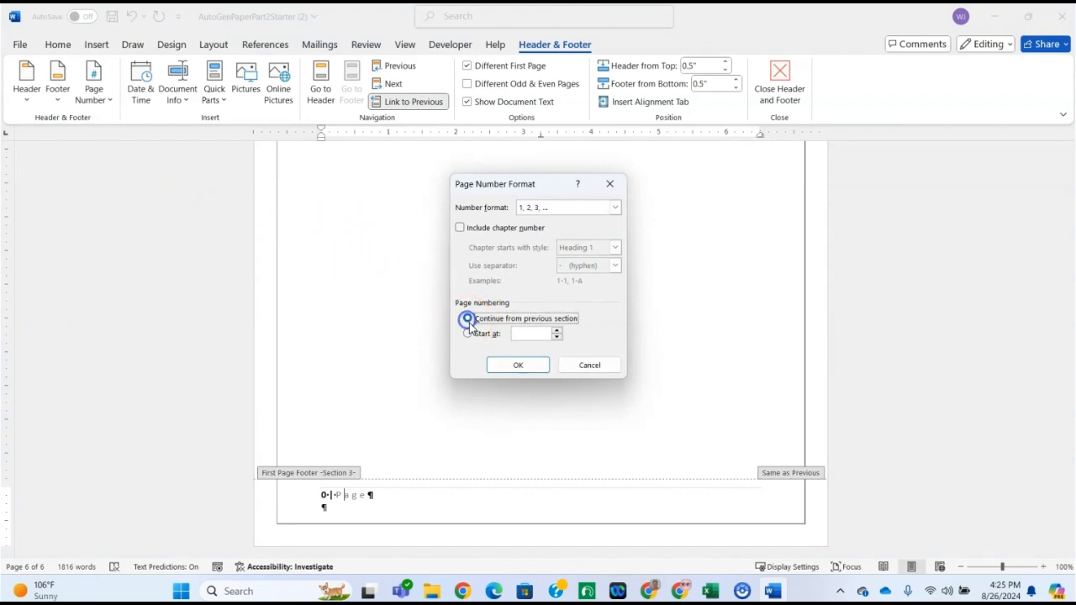
{"action": "left_click", "coordinate": [514, 368]}
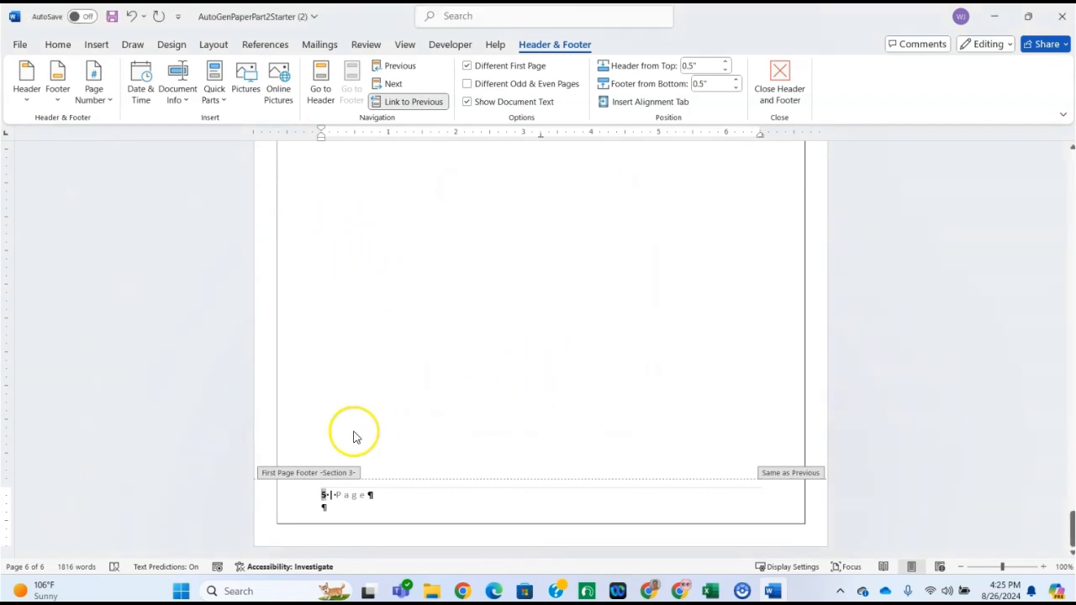
Step: Close footer editing and review the page numbers from the table of contents page through to the Bibliography
{"action": "scroll", "coordinate": [425, 435], "scroll_direction": "up", "scroll_amount": 10}
{"action": "scroll", "coordinate": [439, 383], "scroll_direction": "up", "scroll_amount": 10}
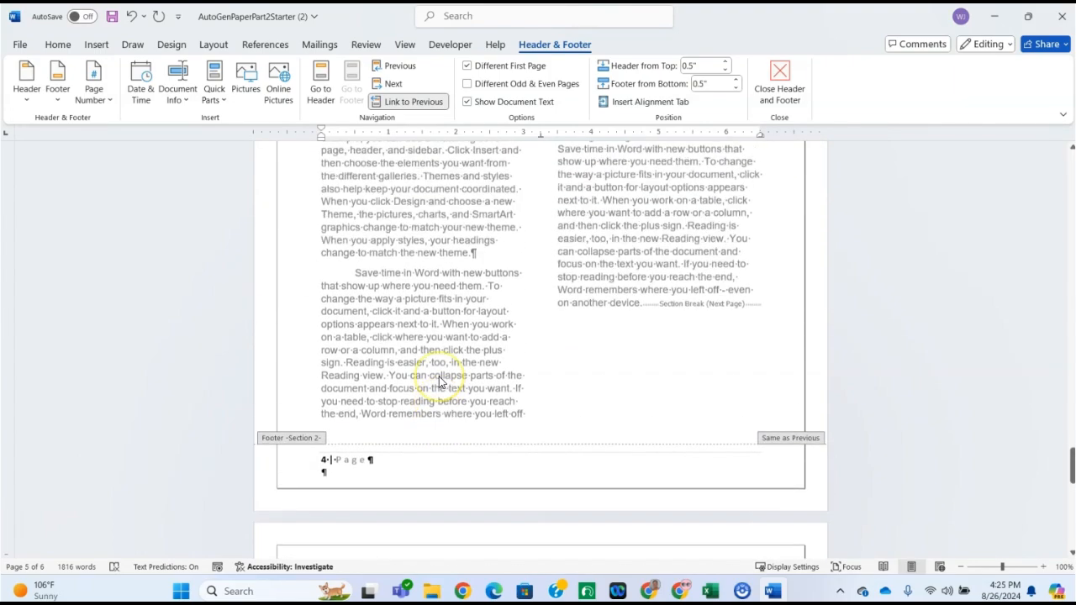
{"action": "scroll", "coordinate": [442, 359], "scroll_direction": "up", "scroll_amount": 10}
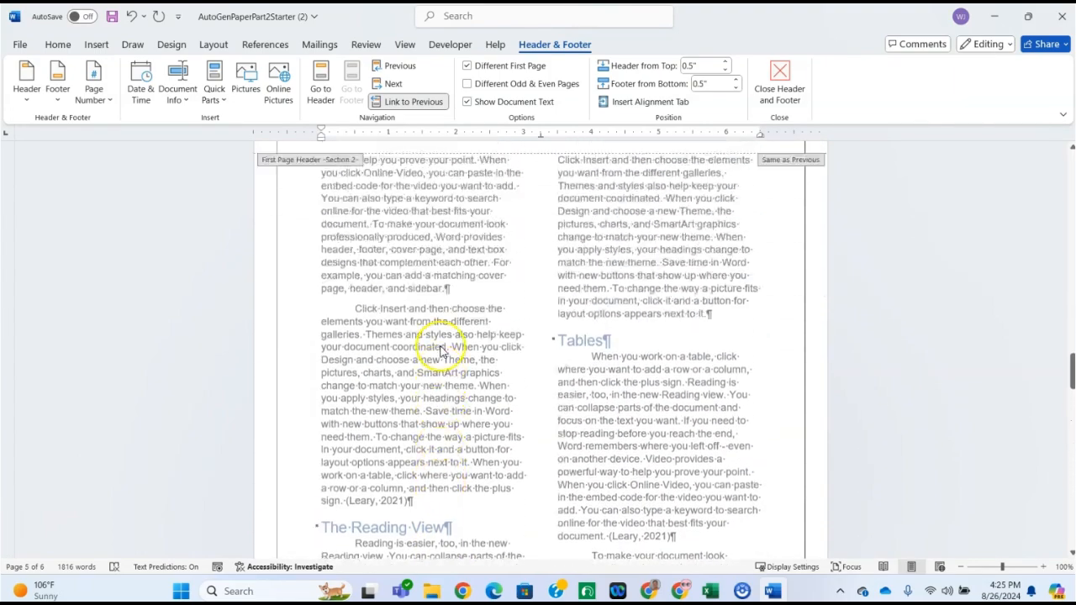
{"action": "scroll", "coordinate": [443, 349], "scroll_direction": "up", "scroll_amount": 10}
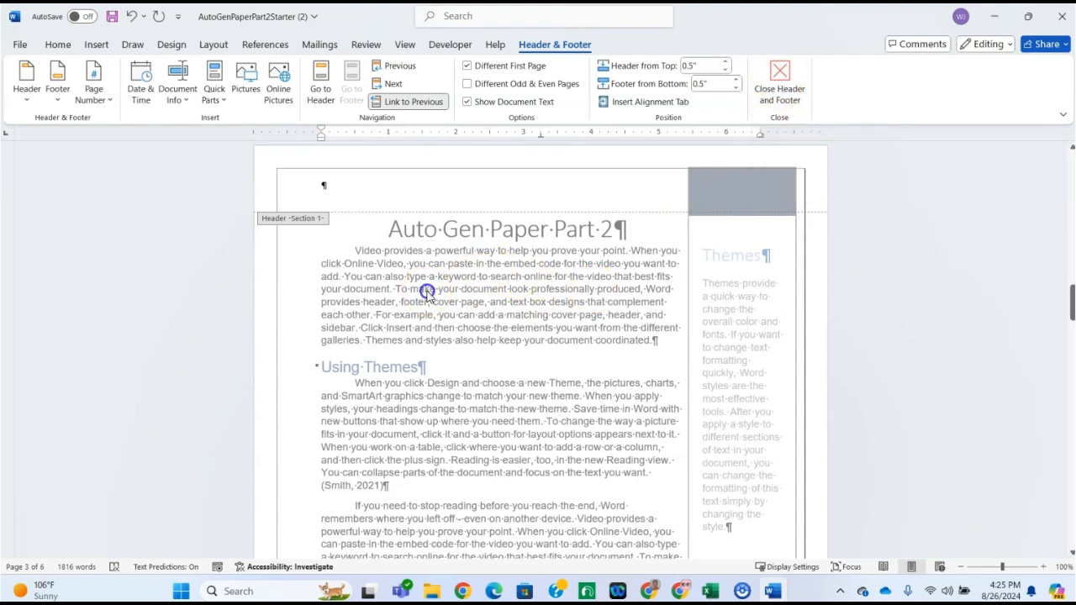
{"action": "double_click", "coordinate": [427, 291]}
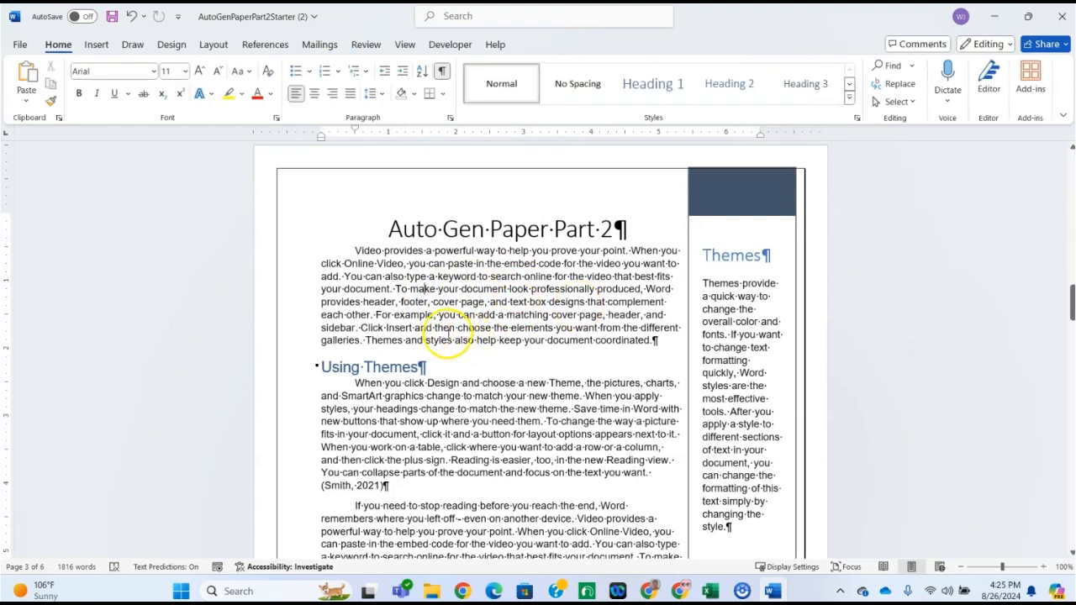
{"action": "scroll", "coordinate": [454, 337], "scroll_direction": "up", "scroll_amount": 10}
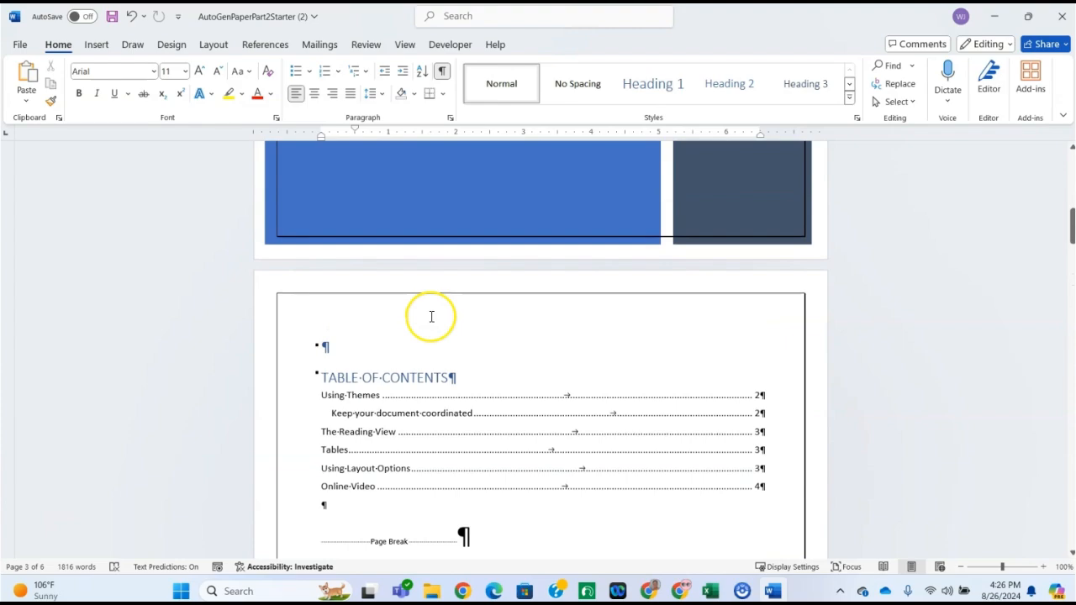
{"action": "scroll", "coordinate": [429, 320], "scroll_direction": "down", "scroll_amount": 10}
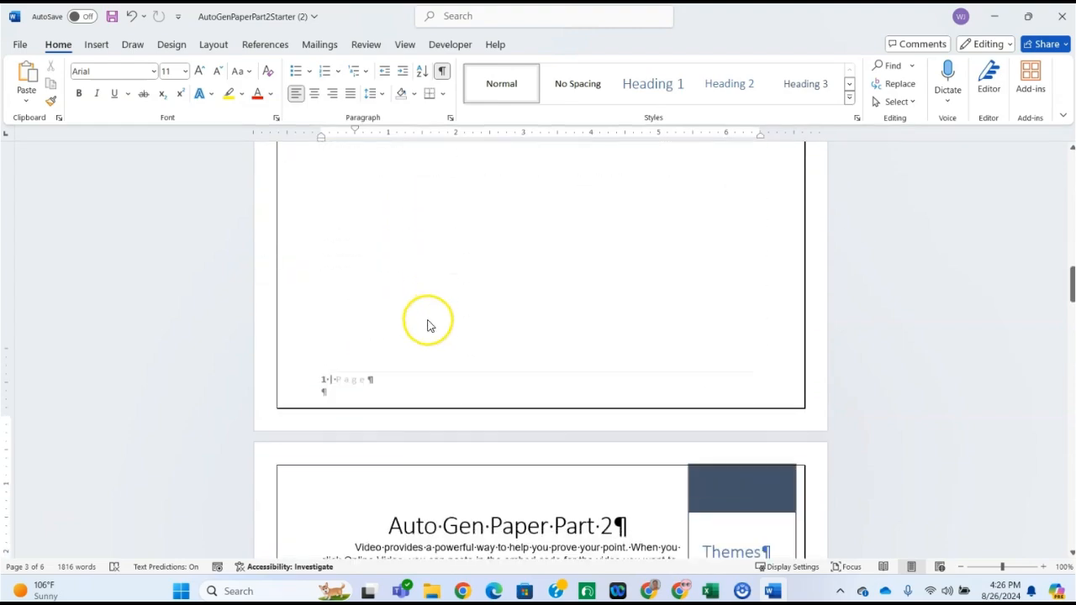
{"action": "scroll", "coordinate": [427, 326], "scroll_direction": "down", "scroll_amount": 15}
{"action": "scroll", "coordinate": [415, 328], "scroll_direction": "down", "scroll_amount": 15}
{"action": "scroll", "coordinate": [414, 328], "scroll_direction": "down", "scroll_amount": 12}
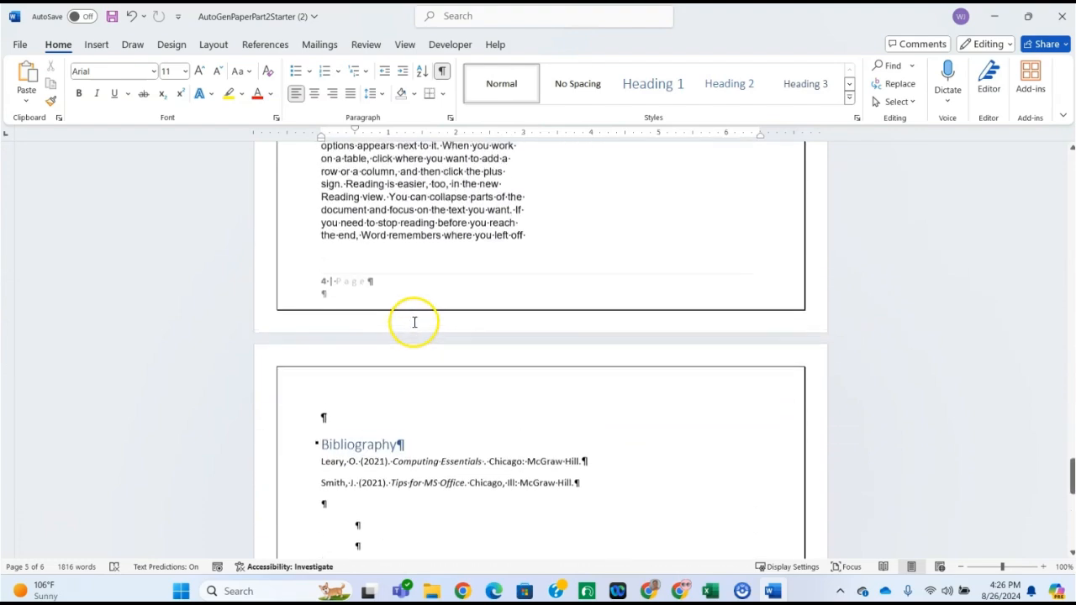
{"action": "scroll", "coordinate": [415, 322], "scroll_direction": "up", "scroll_amount": 2}
{"action": "scroll", "coordinate": [422, 261], "scroll_direction": "up", "scroll_amount": 1}
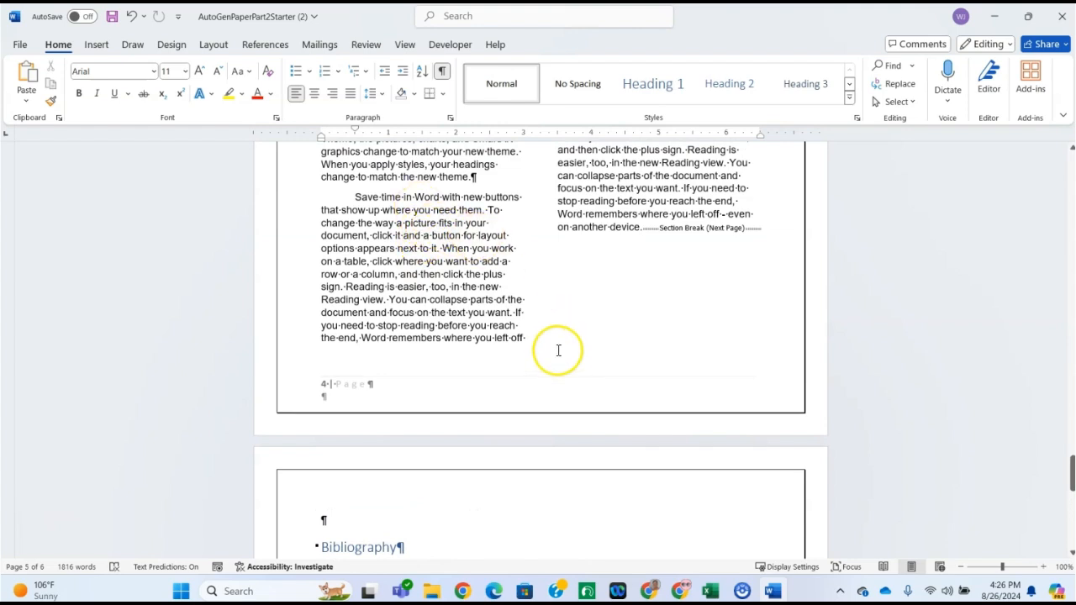
Step: Switch to the assignment page in Chrome, highlight the instruction about inserting an apple picture with Tight Wrap, and return to Word
{"action": "left_click", "coordinate": [994, 16]}
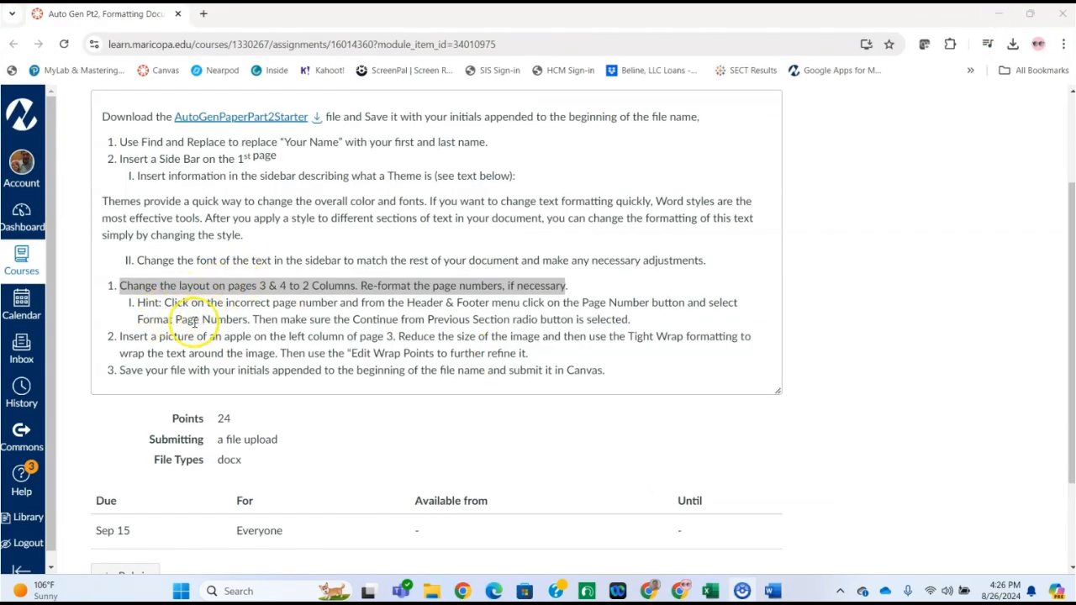
{"action": "left_click_drag", "start_coordinate": [118, 341], "coordinate": [683, 338]}
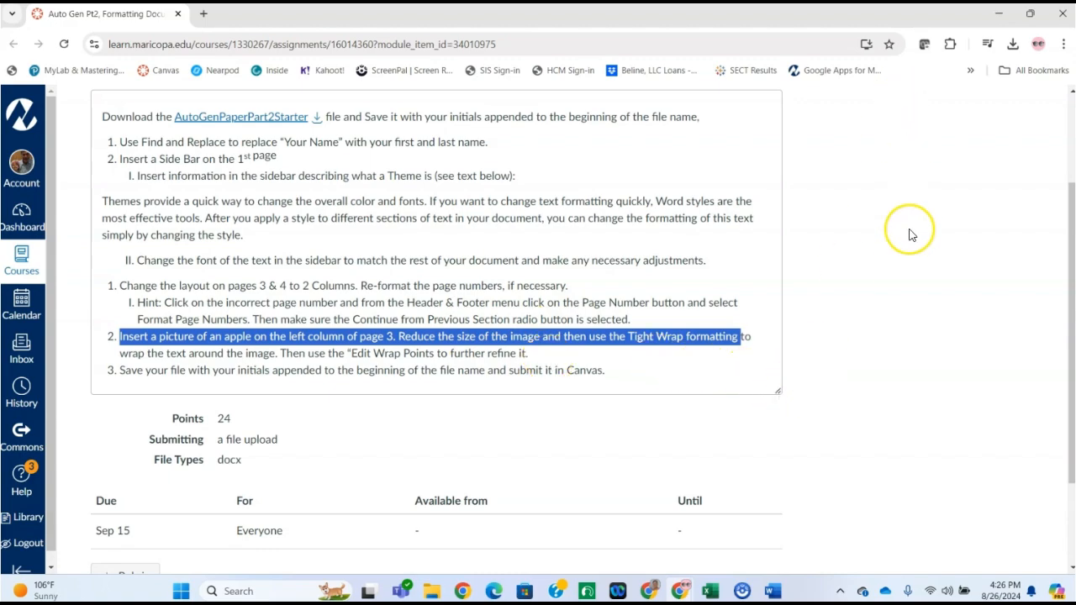
{"action": "left_click", "coordinate": [771, 591]}
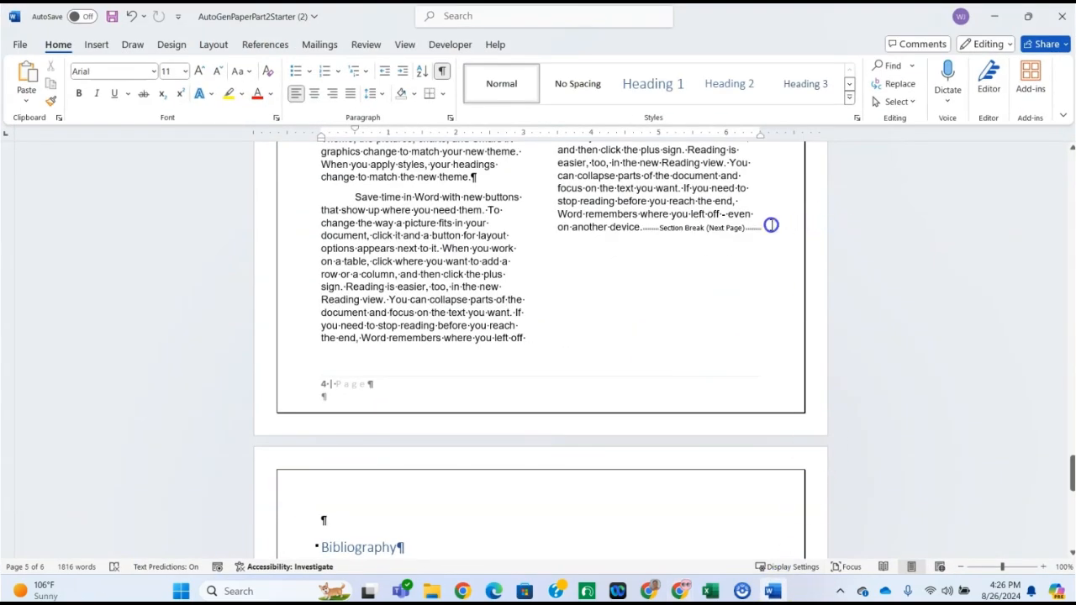
Step: Hide the formatting marks and insert an online red apple picture after "best fits your" in the left column of the first two-column page
{"action": "scroll", "coordinate": [432, 231], "scroll_direction": "up", "scroll_amount": 15}
{"action": "scroll", "coordinate": [432, 233], "scroll_direction": "up", "scroll_amount": 3}
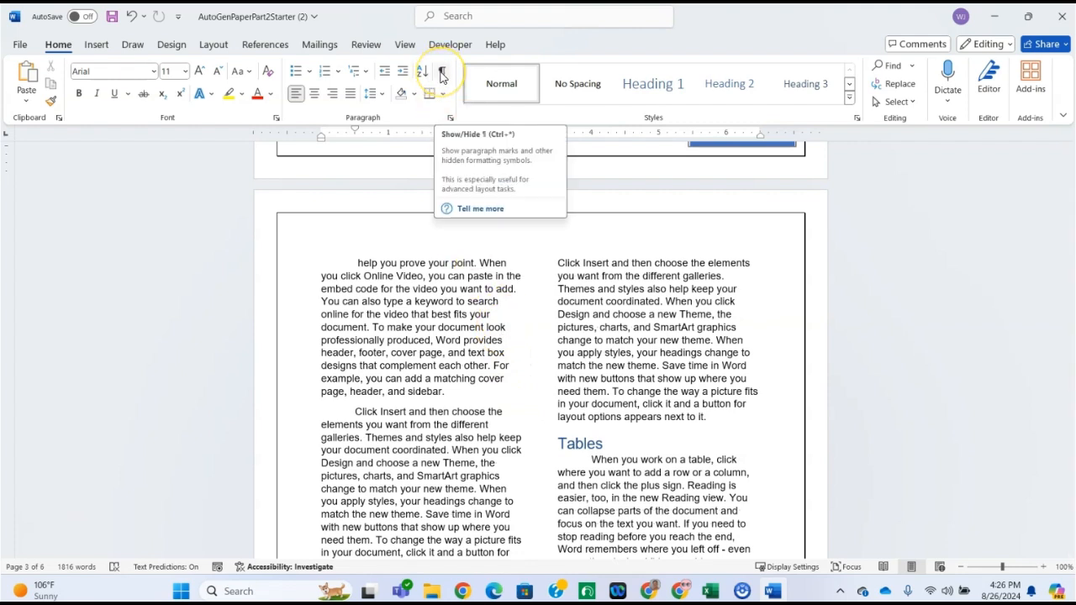
{"action": "left_click", "coordinate": [507, 311]}
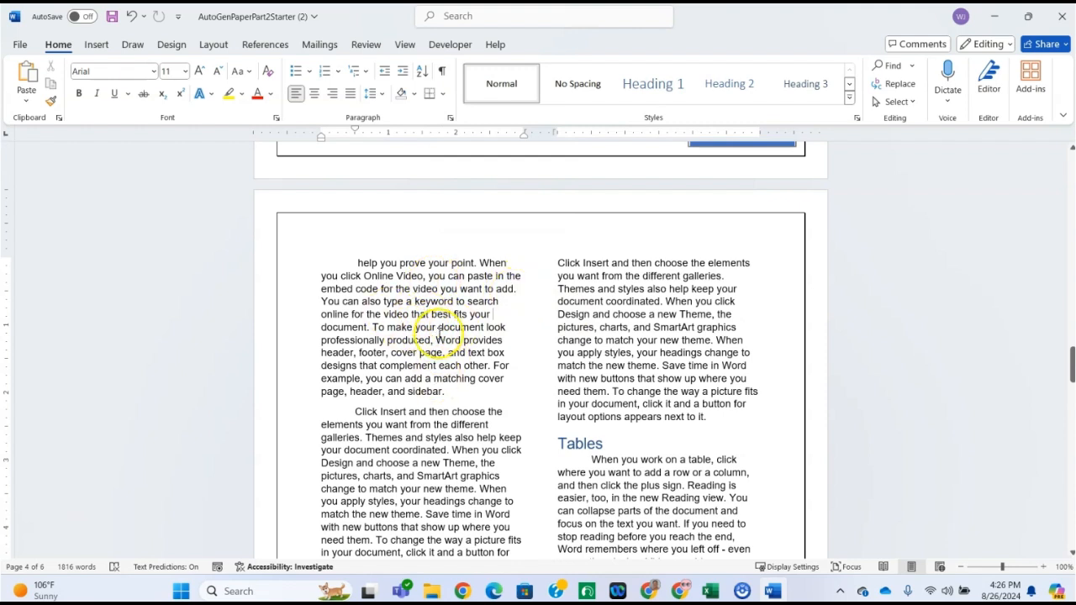
{"action": "left_click", "coordinate": [95, 47]}
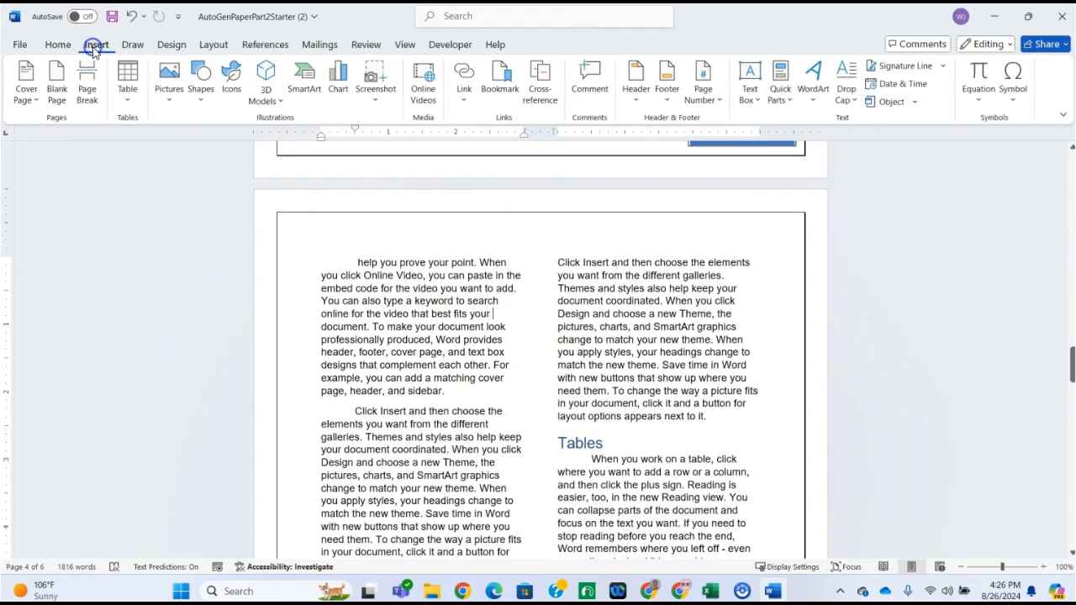
{"action": "left_click", "coordinate": [165, 94]}
{"action": "left_click", "coordinate": [191, 190]}
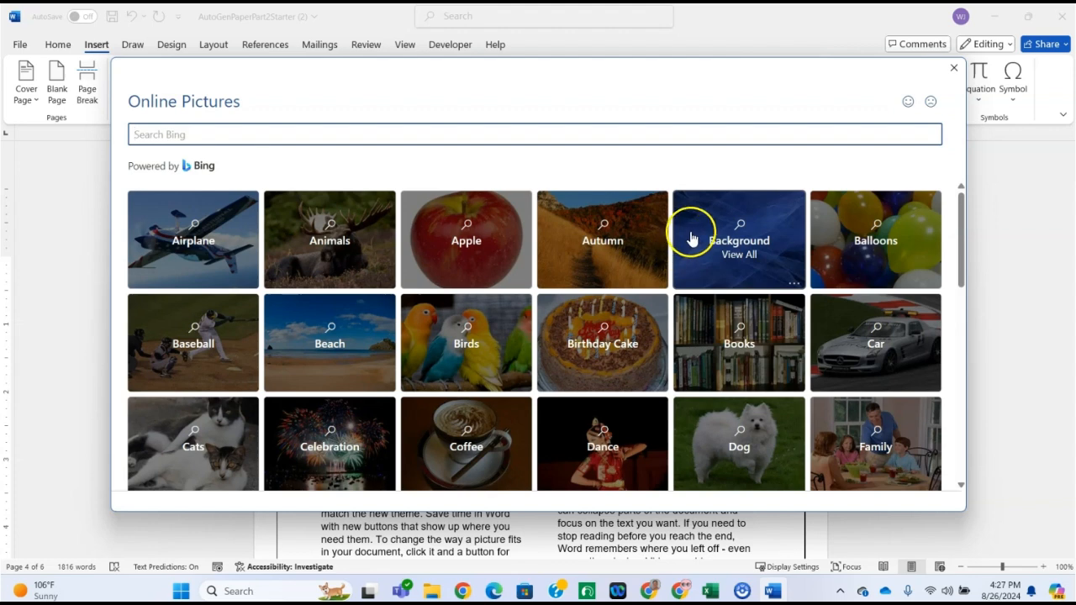
{"action": "left_click", "coordinate": [480, 249]}
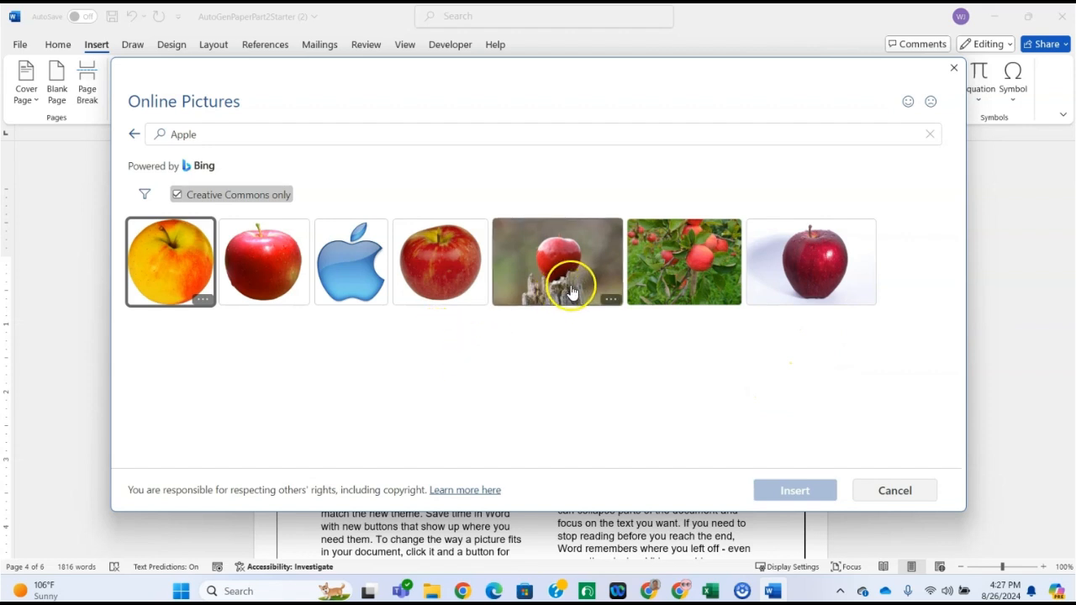
{"action": "left_click", "coordinate": [449, 257]}
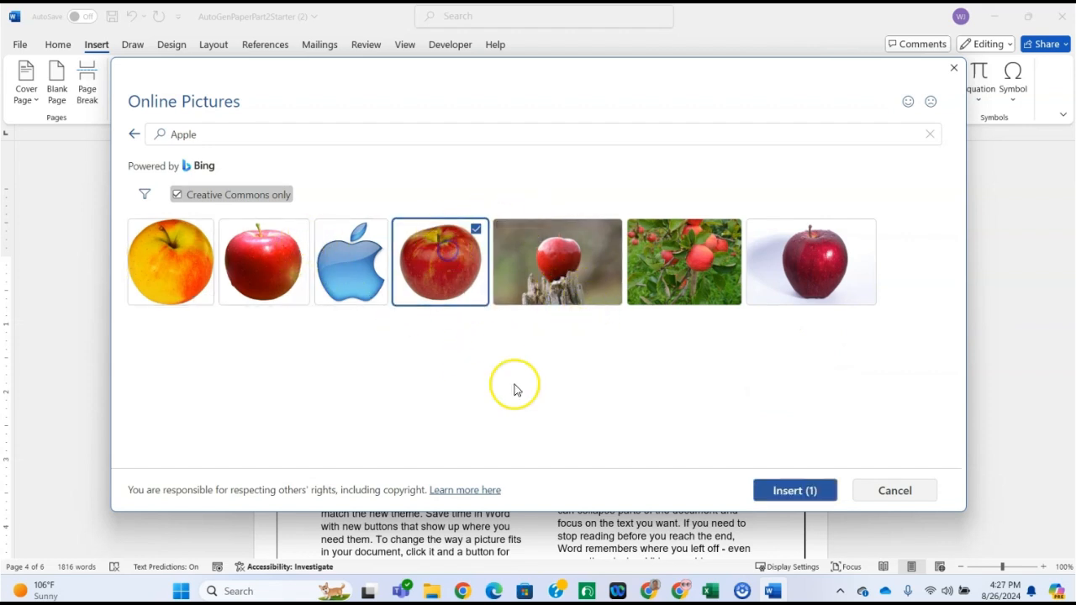
{"action": "left_click", "coordinate": [784, 494]}
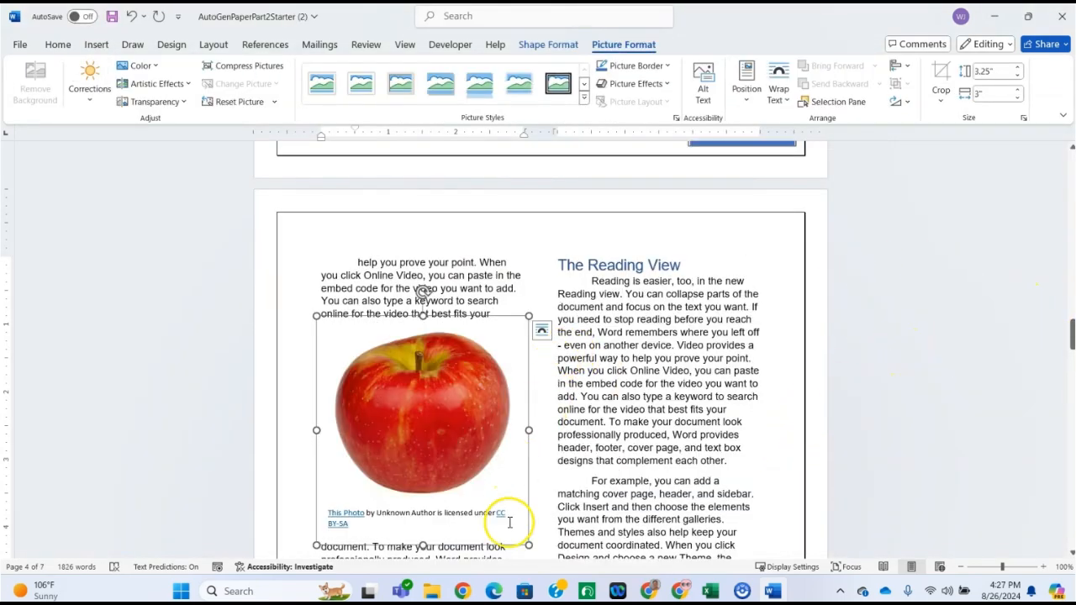
Step: Delete the attribution caption beneath the apple picture and shrink the picture proportionally to about 1.22" high by 1.35" wide
{"action": "left_click", "coordinate": [459, 512]}
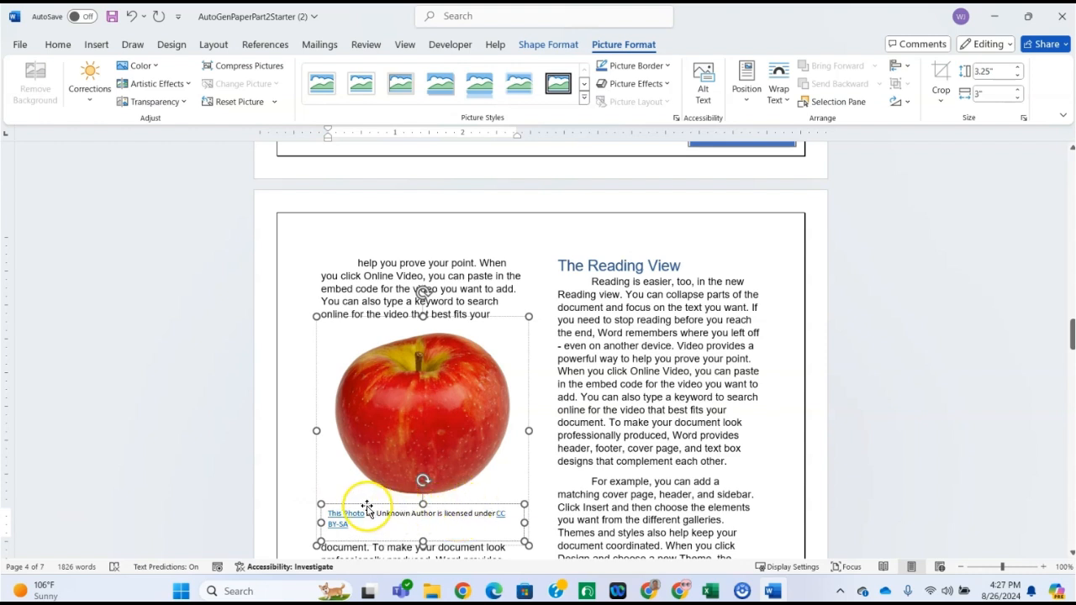
{"action": "left_click", "coordinate": [458, 504]}
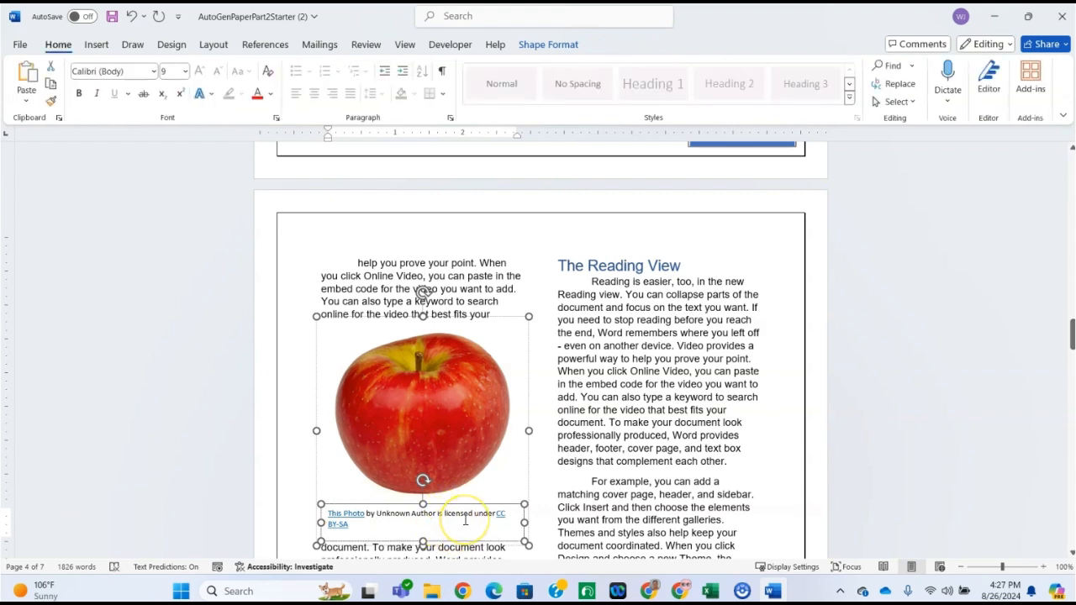
{"action": "key", "text": "Delete"}
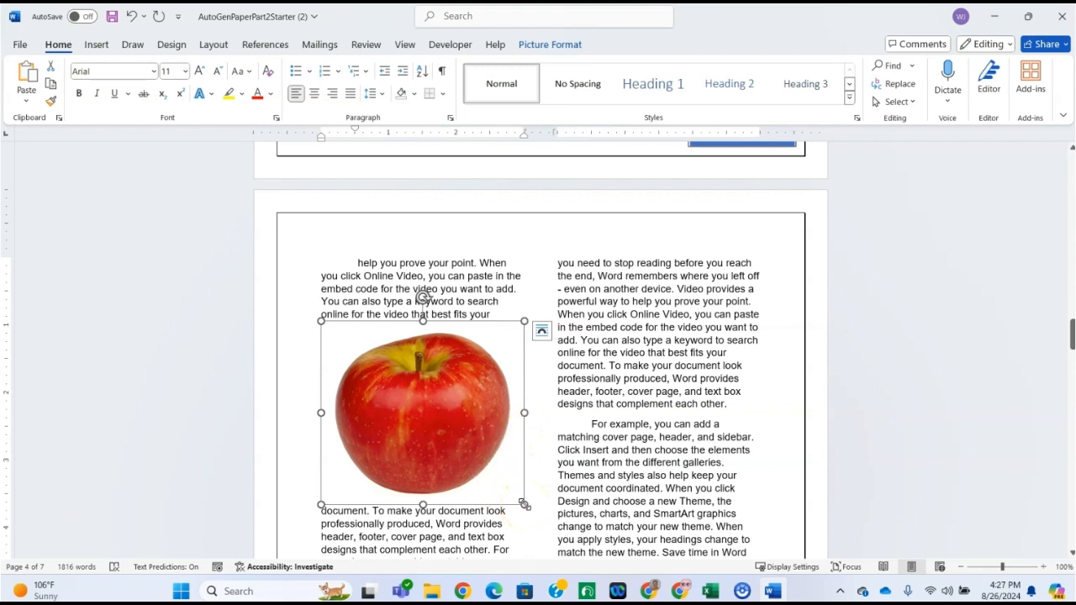
{"action": "left_click_drag", "start_coordinate": [524, 504], "coordinate": [389, 402]}
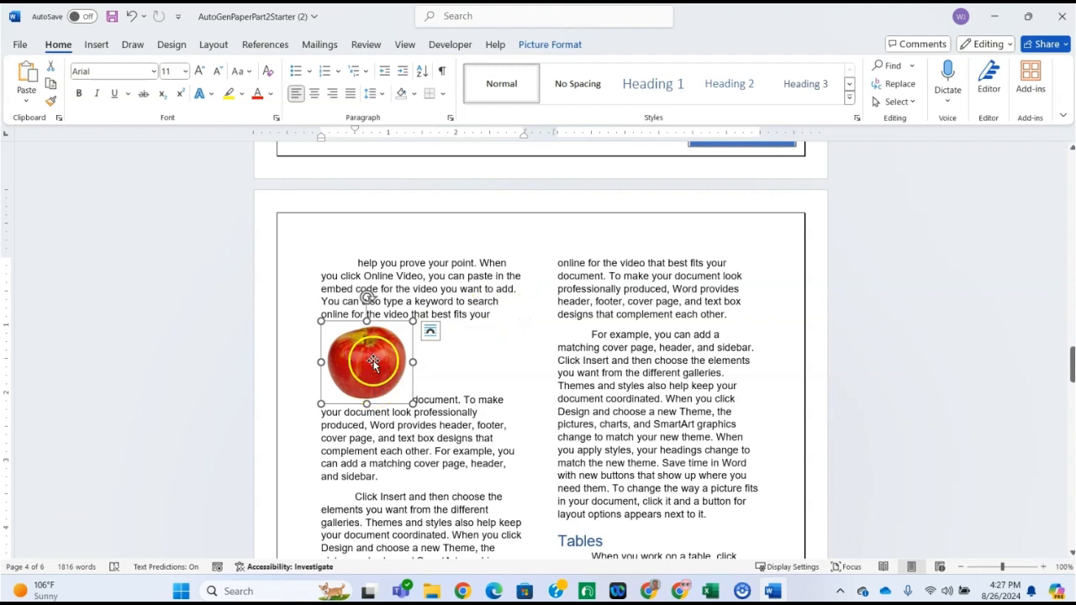
Step: Apply Tight text wrapping to the apple picture and move it to the right side of the left column
{"action": "left_click", "coordinate": [430, 333]}
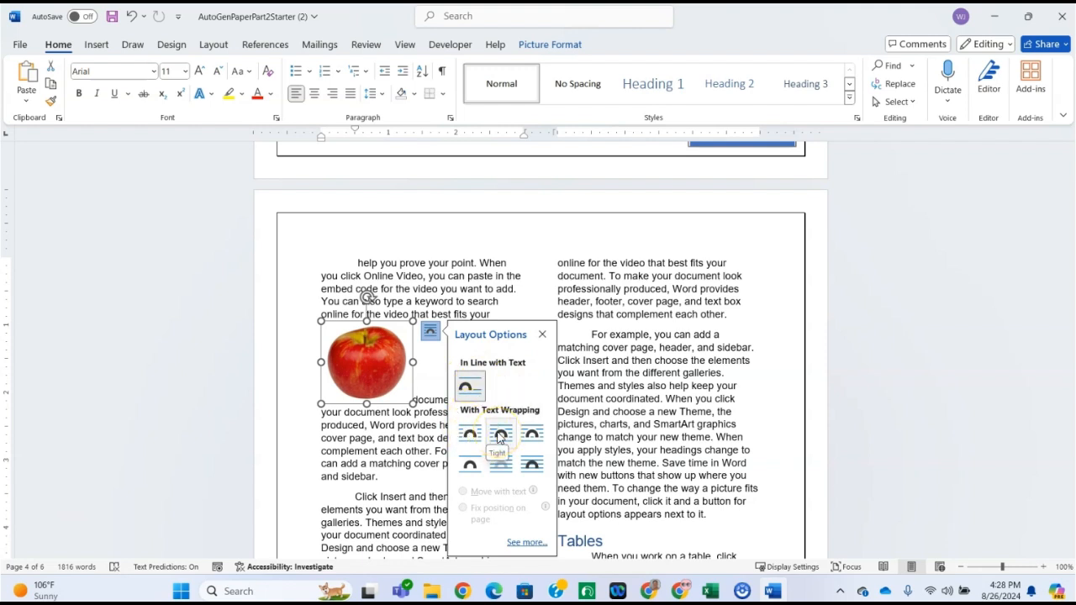
{"action": "left_click", "coordinate": [499, 436]}
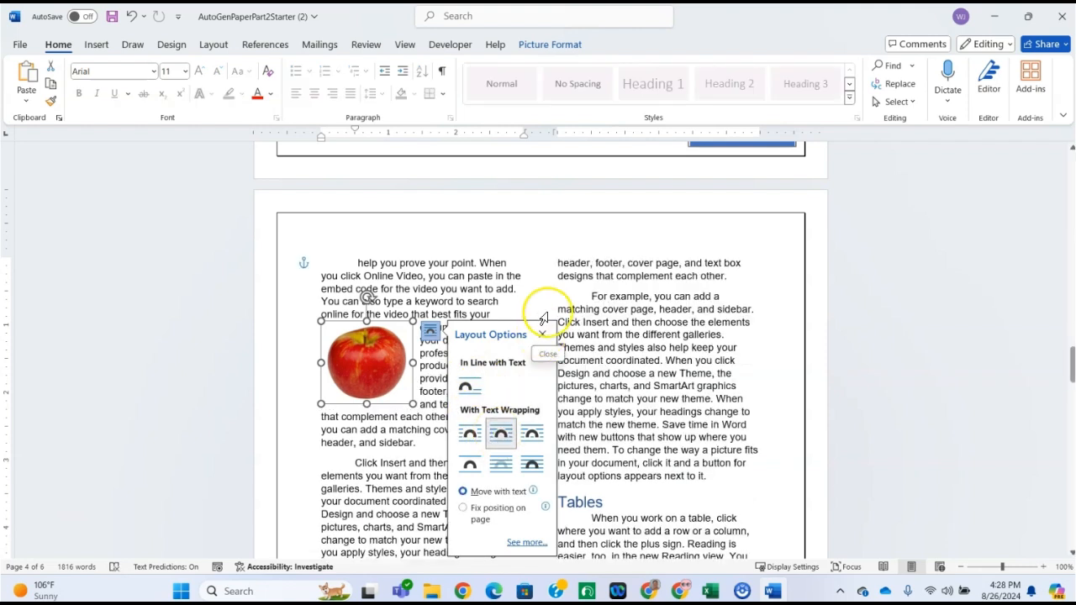
{"action": "left_click_drag", "start_coordinate": [391, 365], "coordinate": [497, 352]}
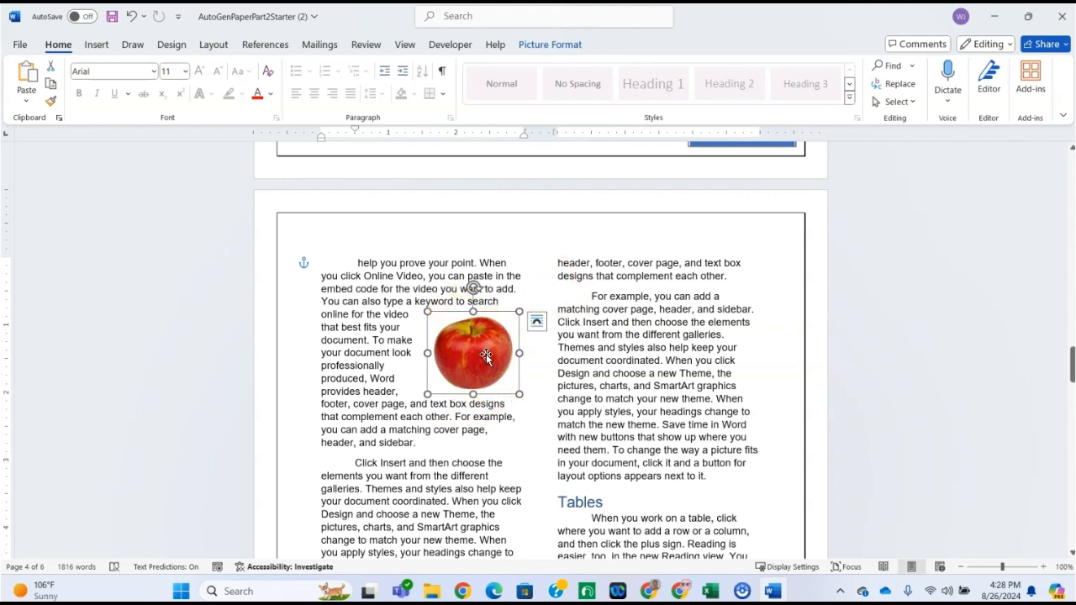
{"action": "left_click", "coordinate": [548, 44]}
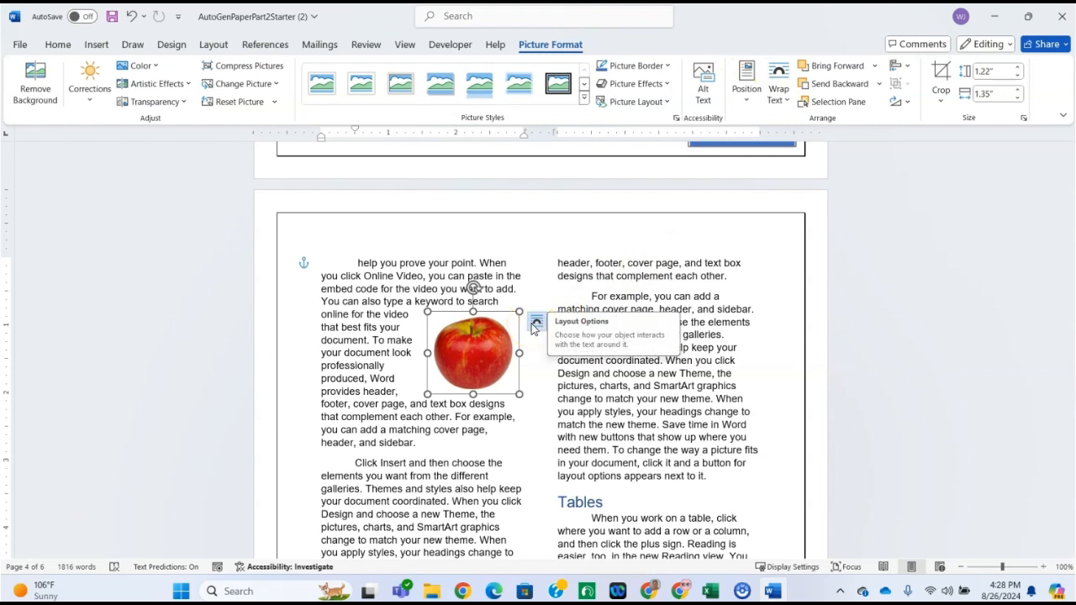
{"action": "left_click", "coordinate": [535, 325]}
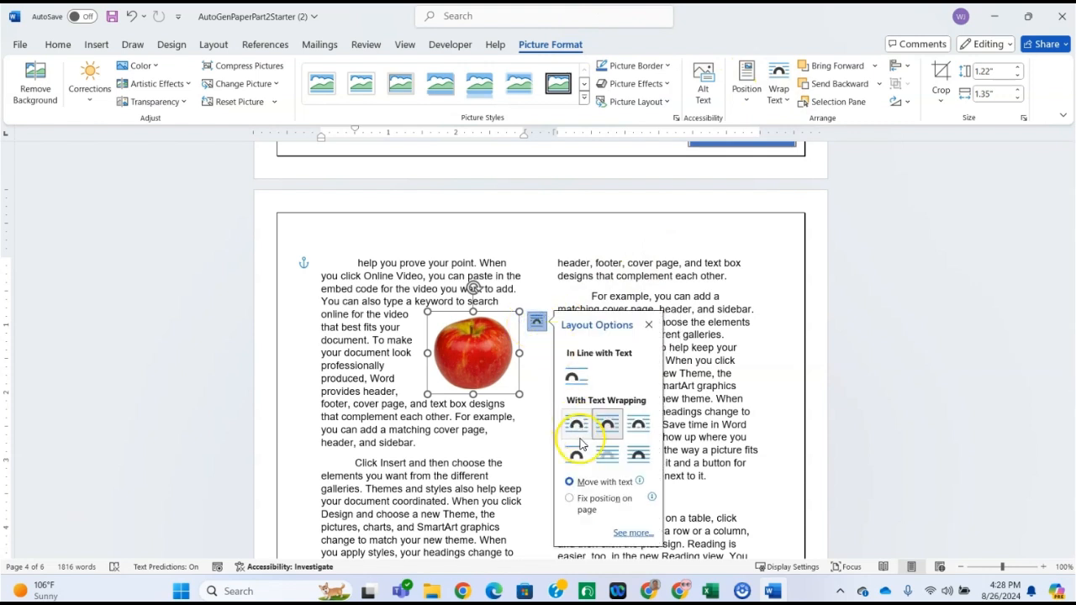
{"action": "left_click", "coordinate": [628, 533]}
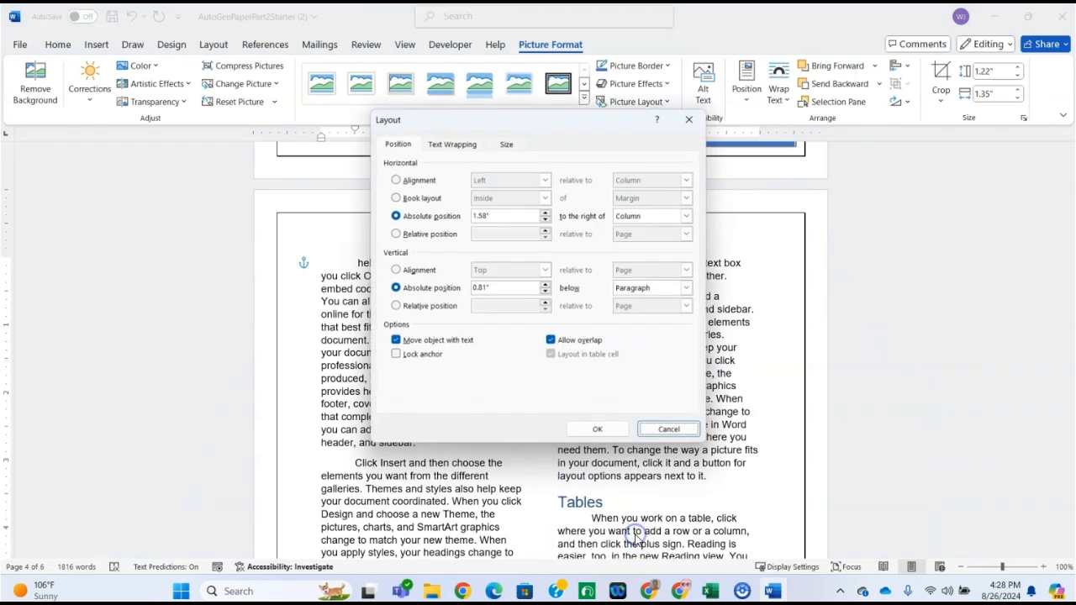
{"action": "left_click", "coordinate": [453, 145]}
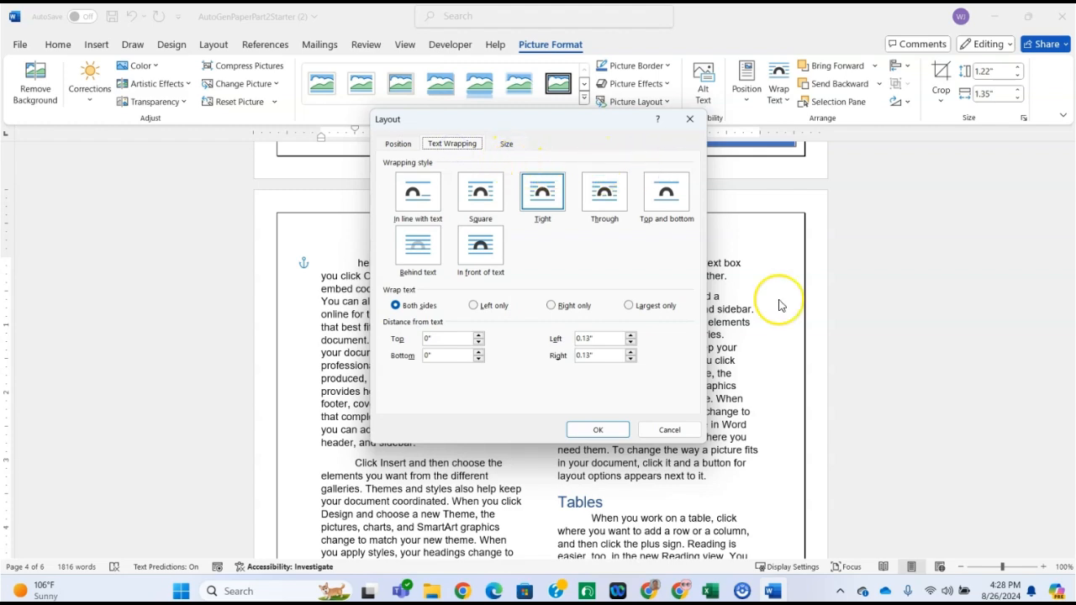
{"action": "left_click", "coordinate": [656, 431]}
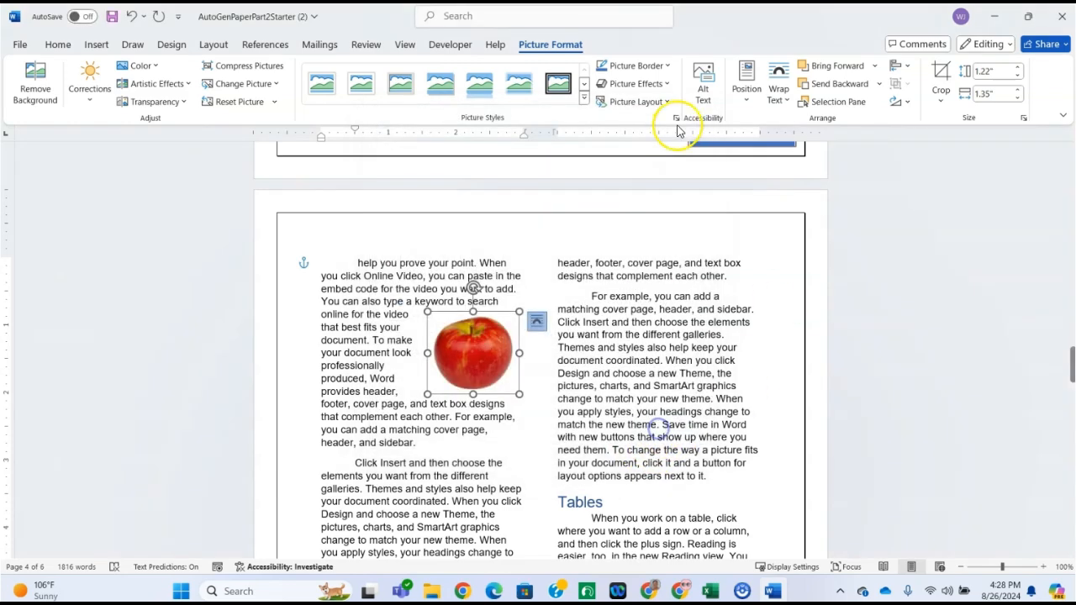
Step: Edit the apple picture's wrap points, pulling the wrap boundary in along the fruit's left side and top edge
{"action": "left_click", "coordinate": [779, 93]}
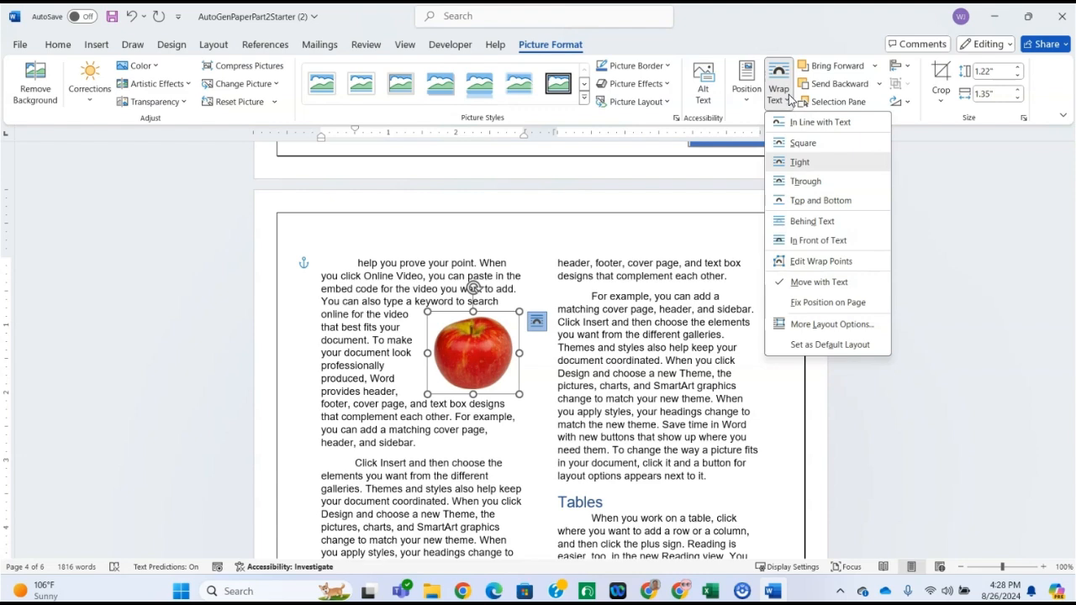
{"action": "left_click", "coordinate": [824, 326]}
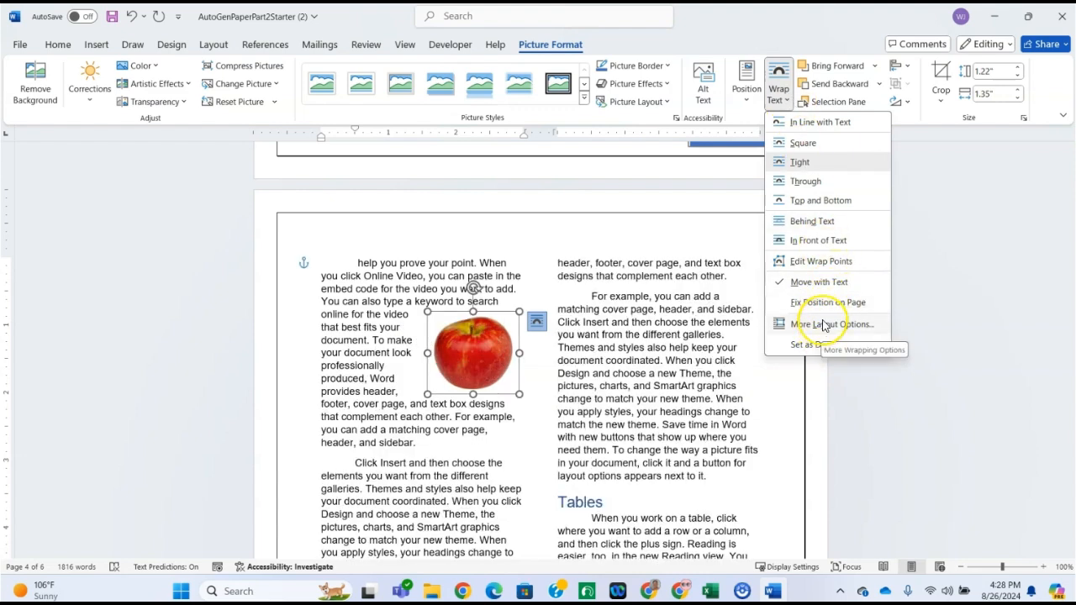
{"action": "left_click", "coordinate": [799, 263]}
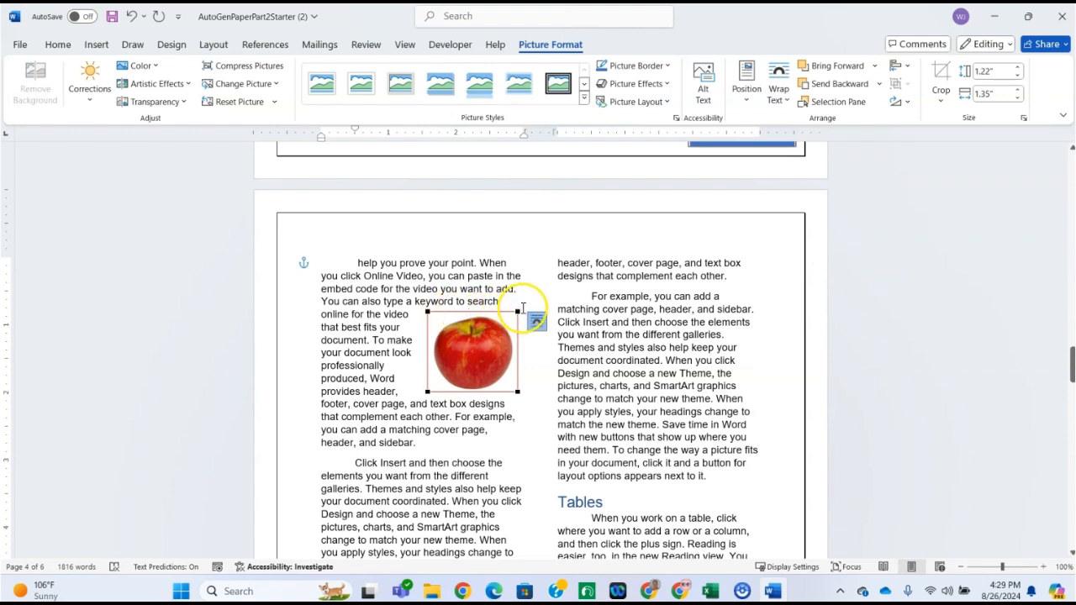
{"action": "left_click_drag", "start_coordinate": [519, 311], "coordinate": [511, 315]}
{"action": "left_click", "coordinate": [426, 351]}
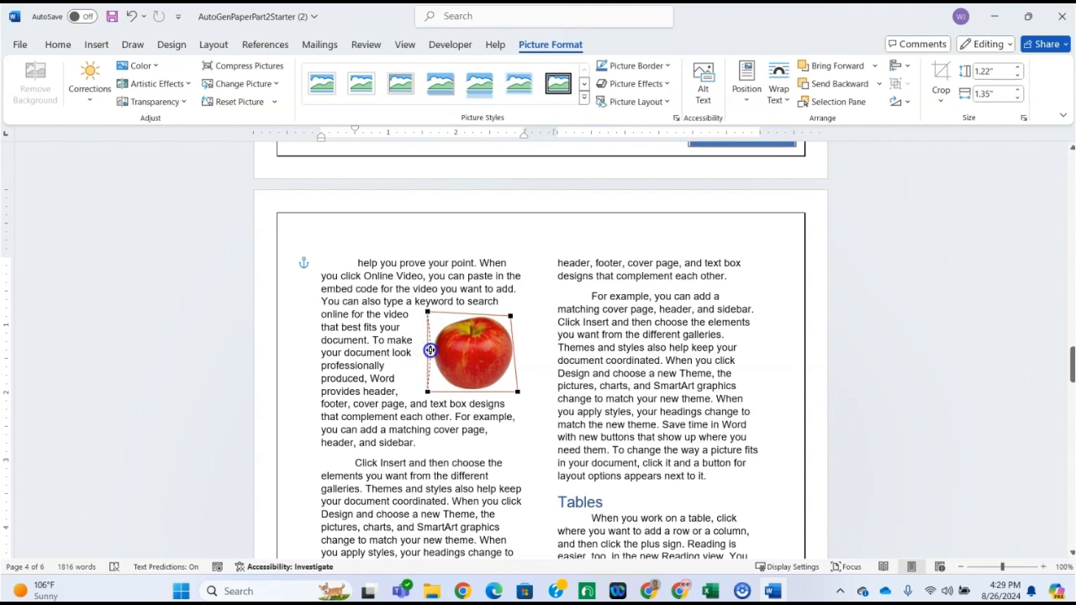
{"action": "left_click_drag", "start_coordinate": [433, 350], "coordinate": [433, 350]}
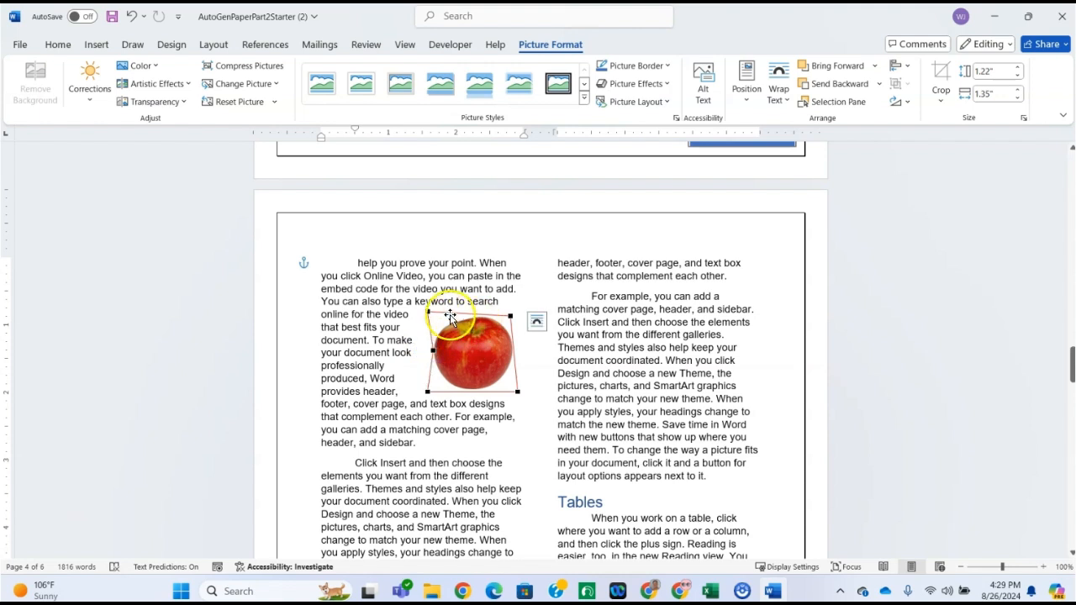
{"action": "mouse_move", "coordinate": [428, 312]}
{"action": "left_mouse_down"}
{"action": "mouse_move", "coordinate": [452, 325]}
{"action": "mouse_move", "coordinate": [438, 327]}
{"action": "left_mouse_up"}
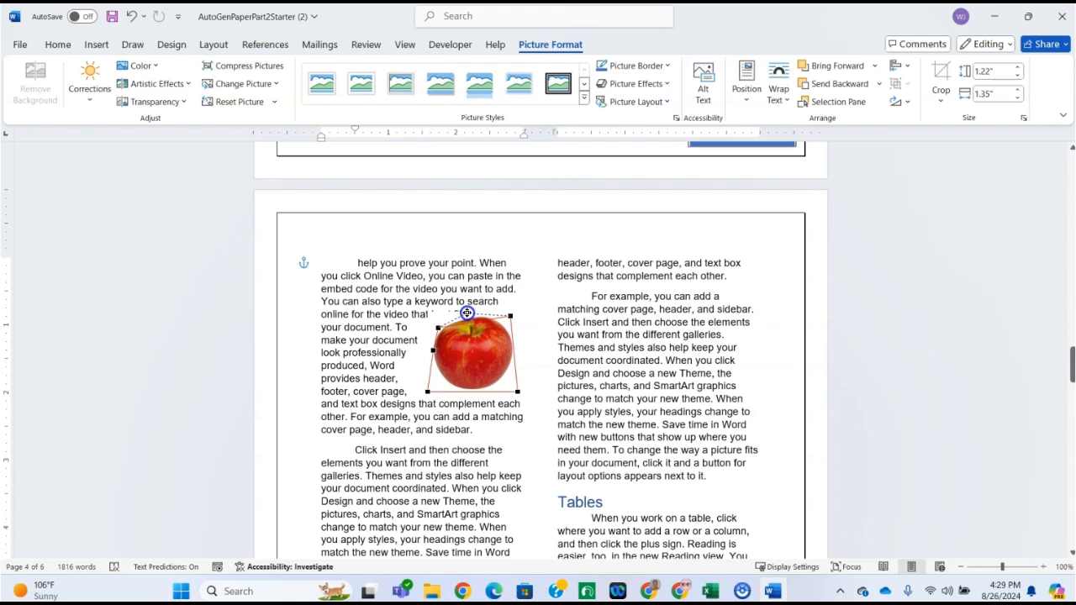
{"action": "left_click_drag", "start_coordinate": [466, 316], "coordinate": [466, 317]}
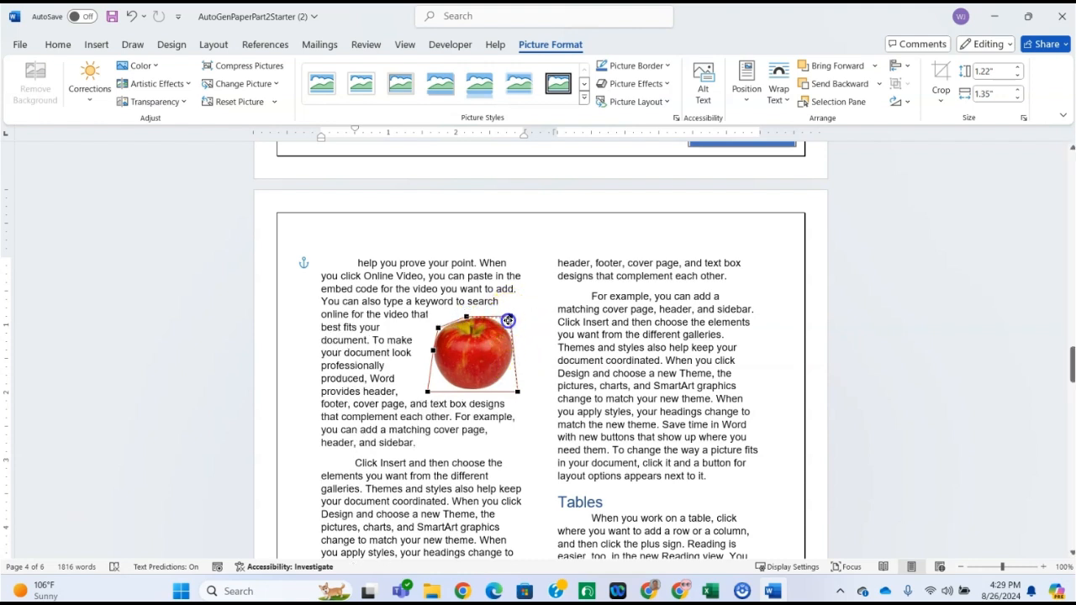
{"action": "left_click_drag", "start_coordinate": [506, 322], "coordinate": [507, 320]}
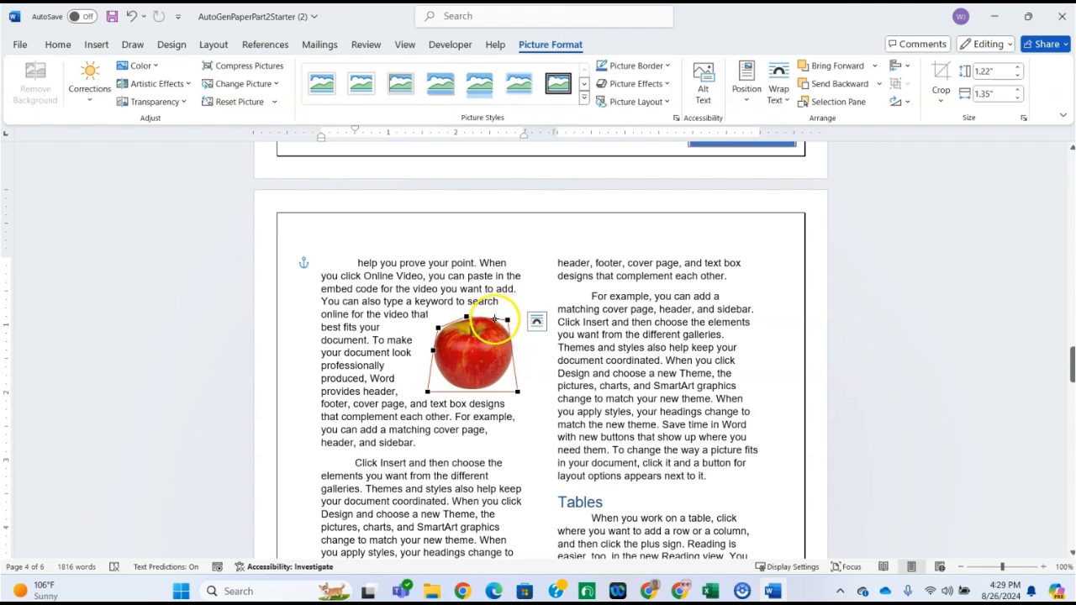
{"action": "left_click_drag", "start_coordinate": [487, 316], "coordinate": [488, 316]}
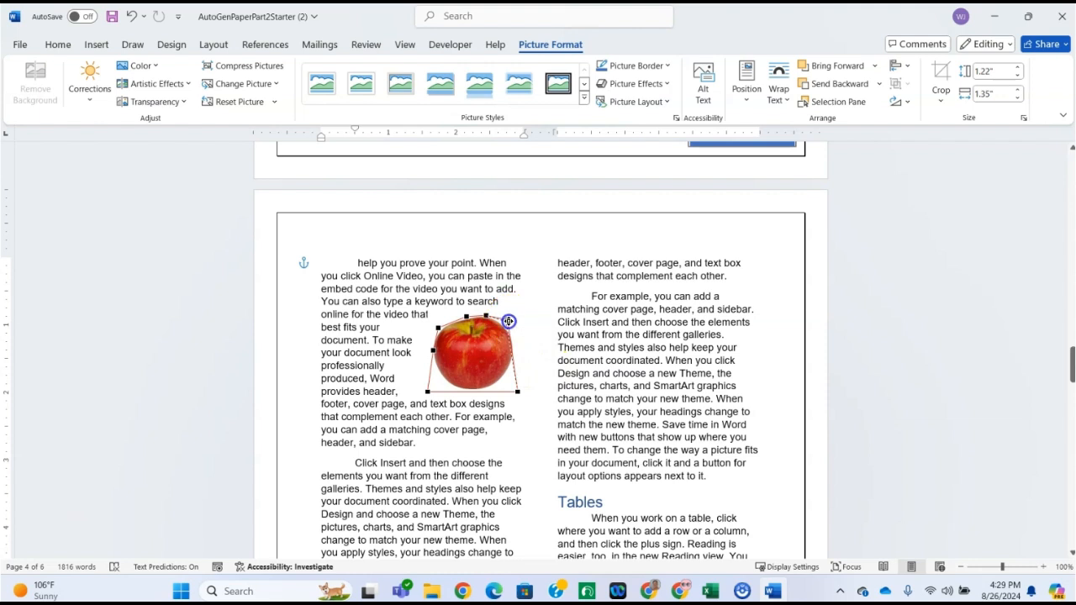
Step: Shape the wrap boundary around the apple's right, bottom and lower-left edges, and move its left-side points slightly inside the fruit
{"action": "left_click_drag", "start_coordinate": [506, 322], "coordinate": [498, 384]}
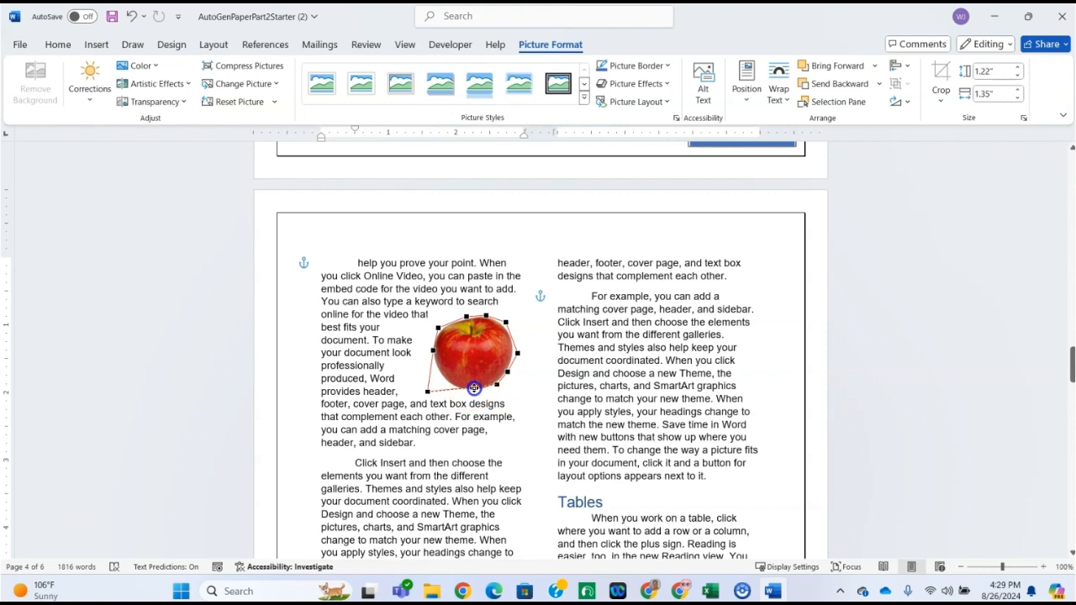
{"action": "left_click_drag", "start_coordinate": [449, 392], "coordinate": [450, 386]}
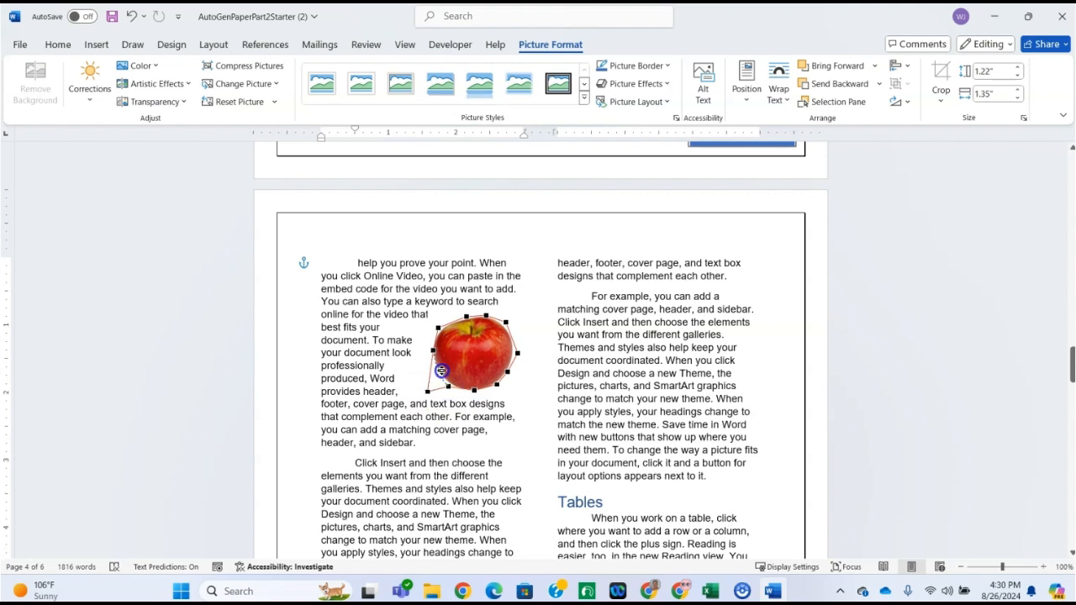
{"action": "left_click_drag", "start_coordinate": [439, 373], "coordinate": [439, 375]}
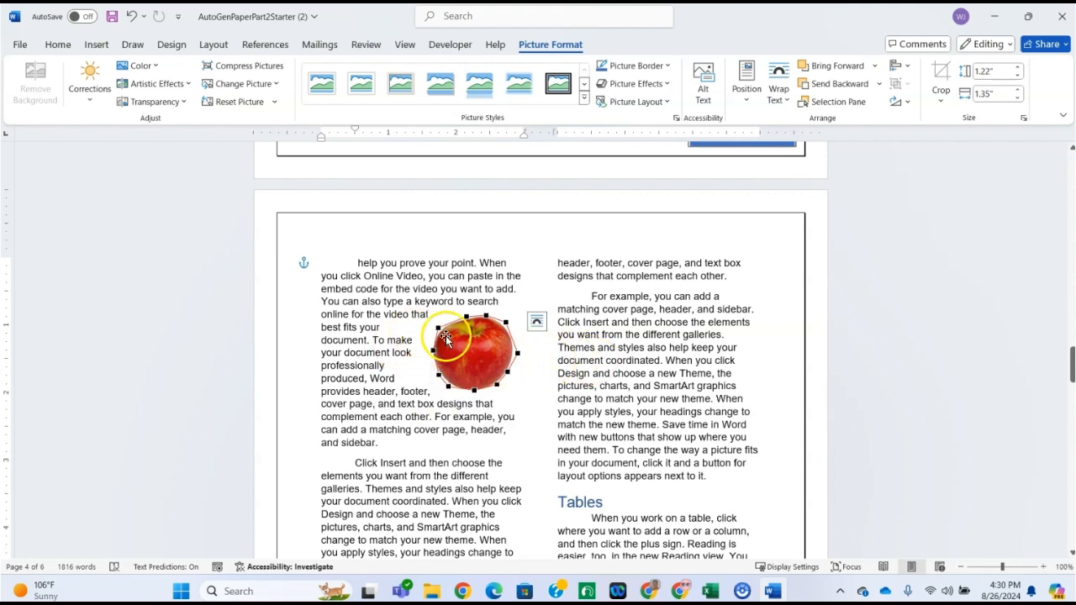
{"action": "left_click_drag", "start_coordinate": [438, 328], "coordinate": [443, 351]}
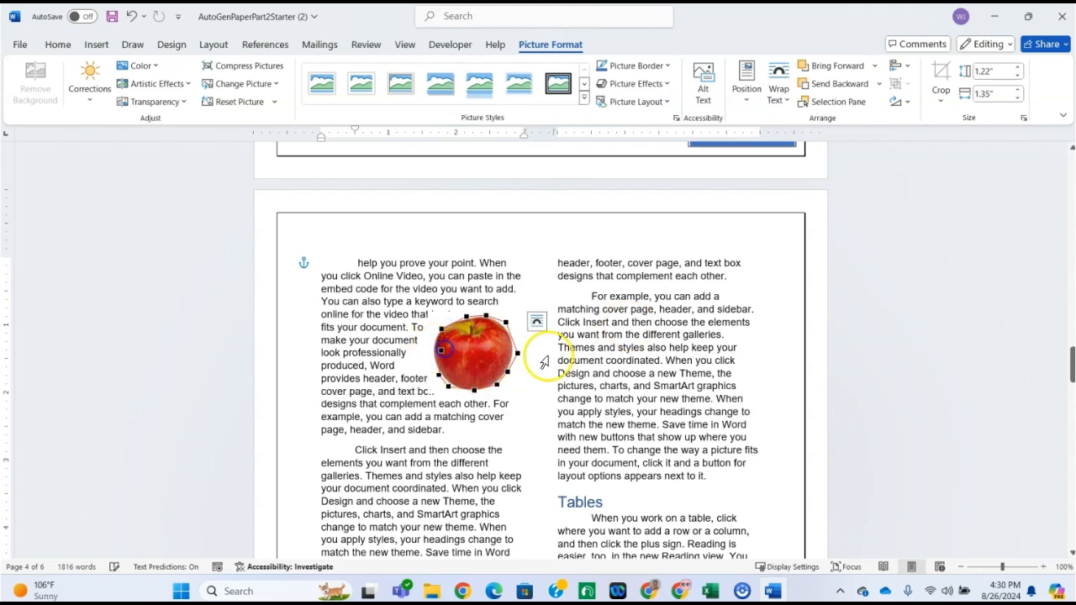
{"action": "left_click", "coordinate": [448, 370]}
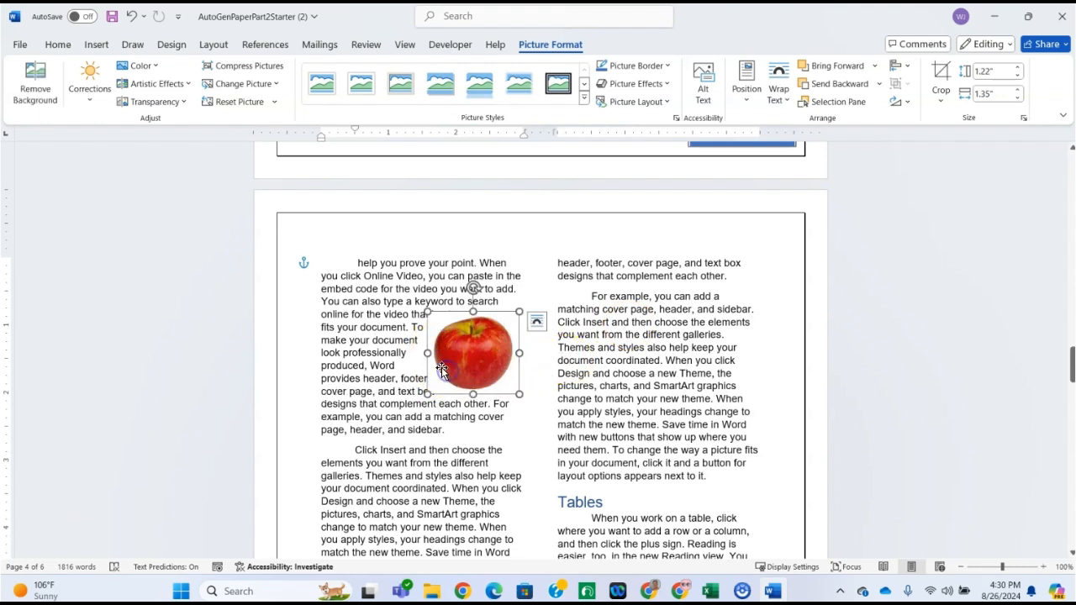
Step: Move the upper-left and top wrap points further into the apple and nudge the picture slightly down and to the right
{"action": "left_click", "coordinate": [778, 94]}
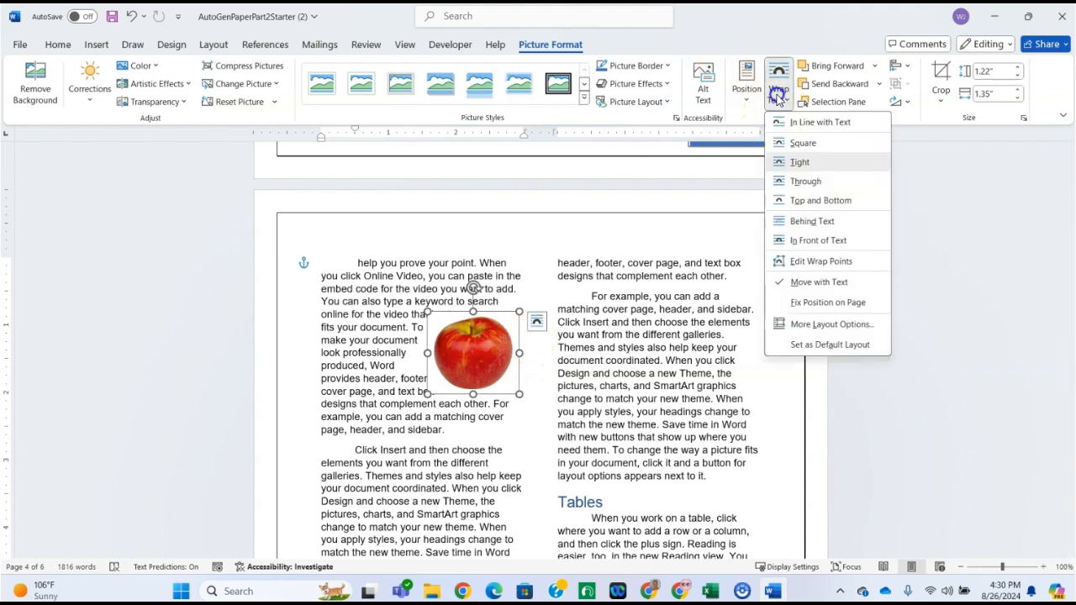
{"action": "left_click", "coordinate": [816, 262]}
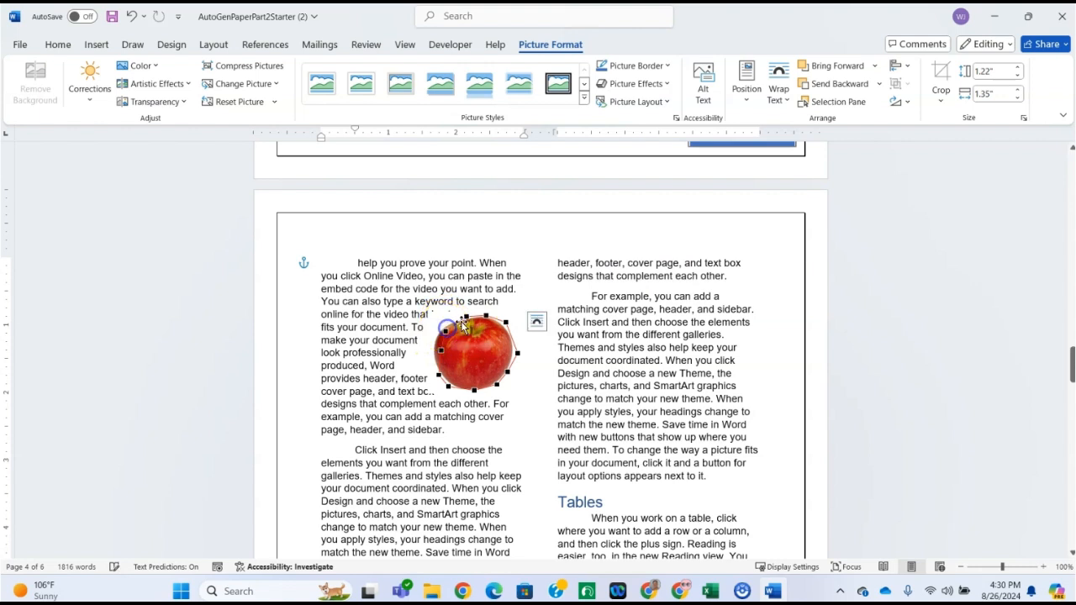
{"action": "left_click_drag", "start_coordinate": [466, 324], "coordinate": [494, 338]}
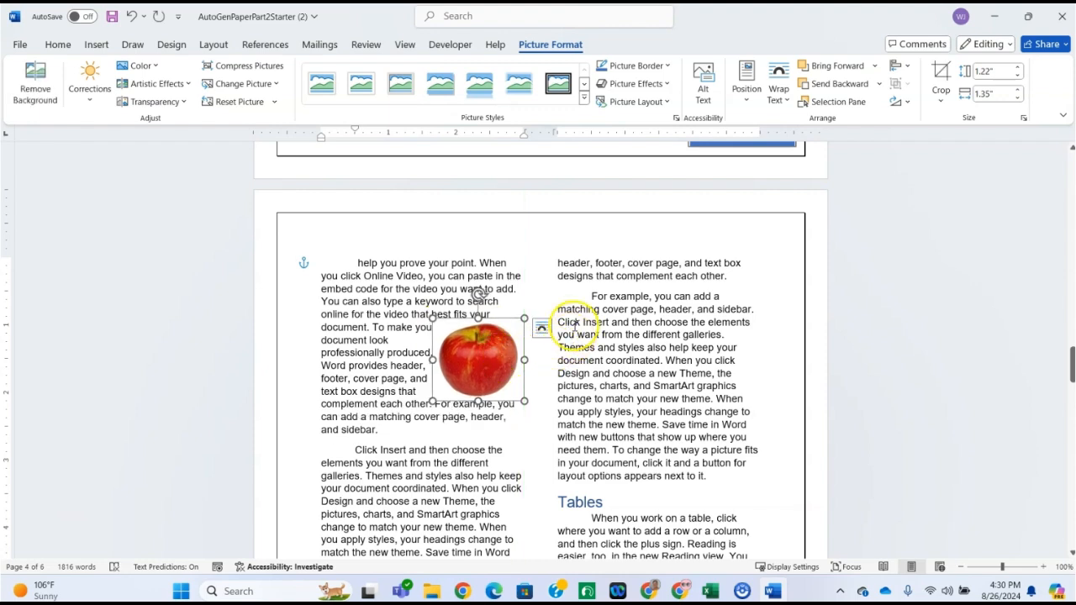
{"action": "left_click", "coordinate": [779, 89]}
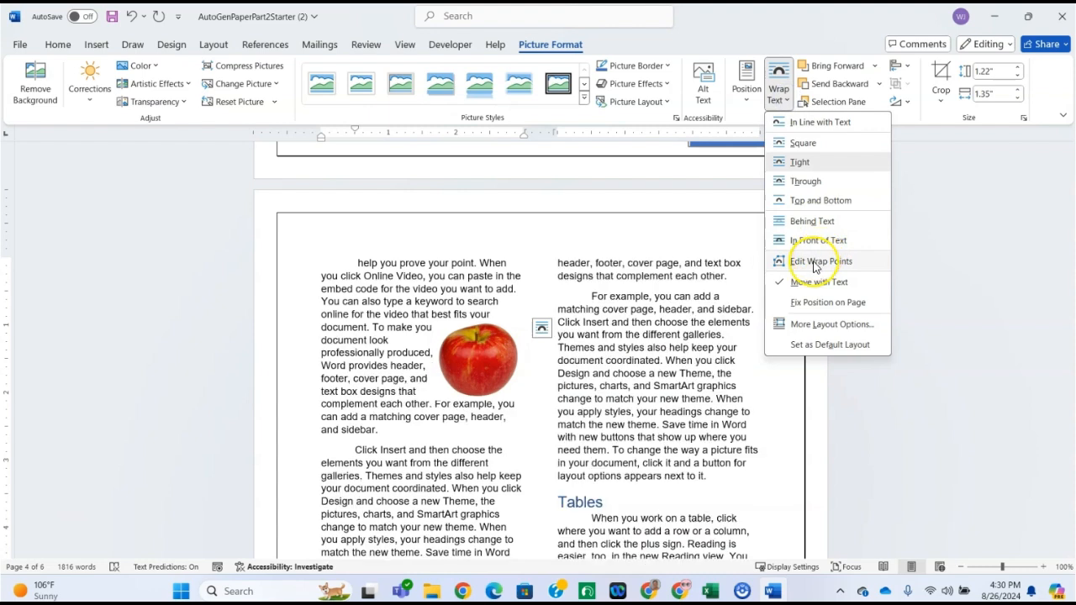
{"action": "left_click", "coordinate": [813, 260]}
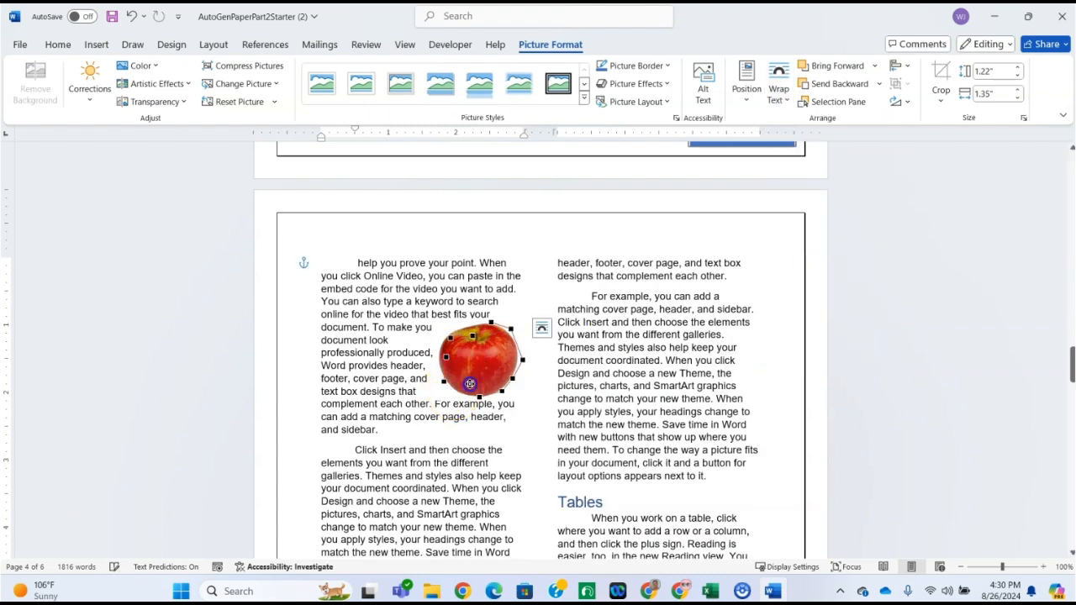
{"action": "left_click", "coordinate": [552, 277]}
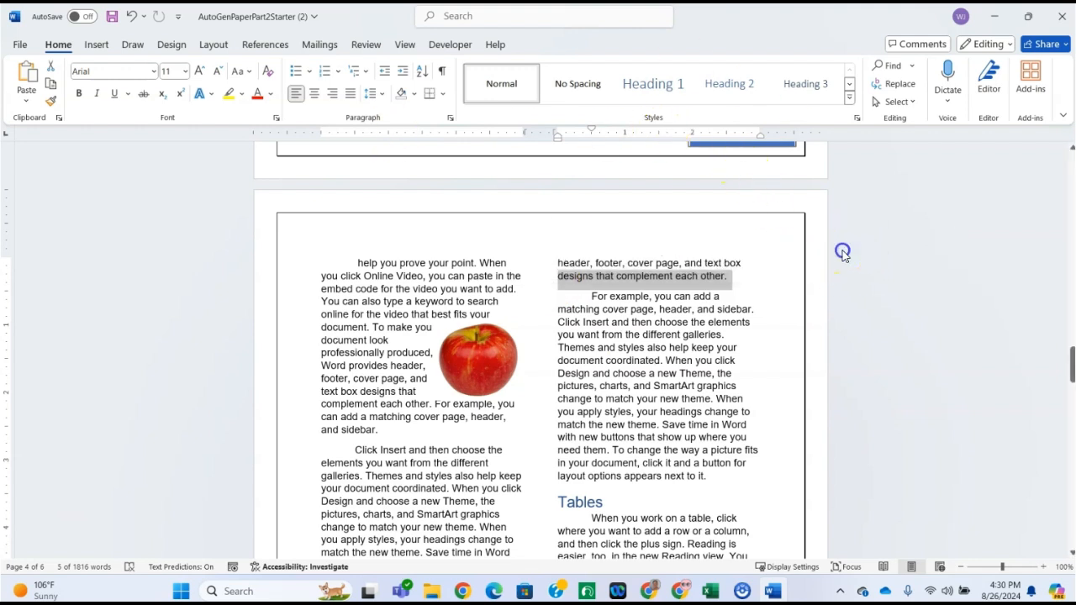
{"action": "left_click", "coordinate": [842, 252]}
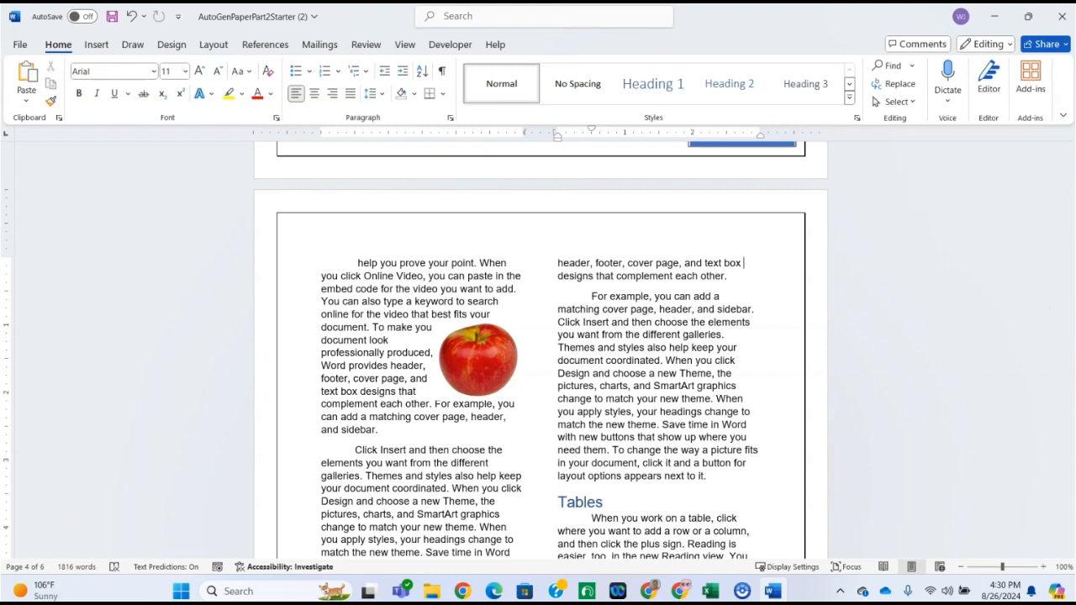
Step: Check the remaining instructions on the assignment page in Chrome, return to Word and enter AutoGenPaperPart2WAJ as the name for a saved copy
{"action": "left_click", "coordinate": [994, 16]}
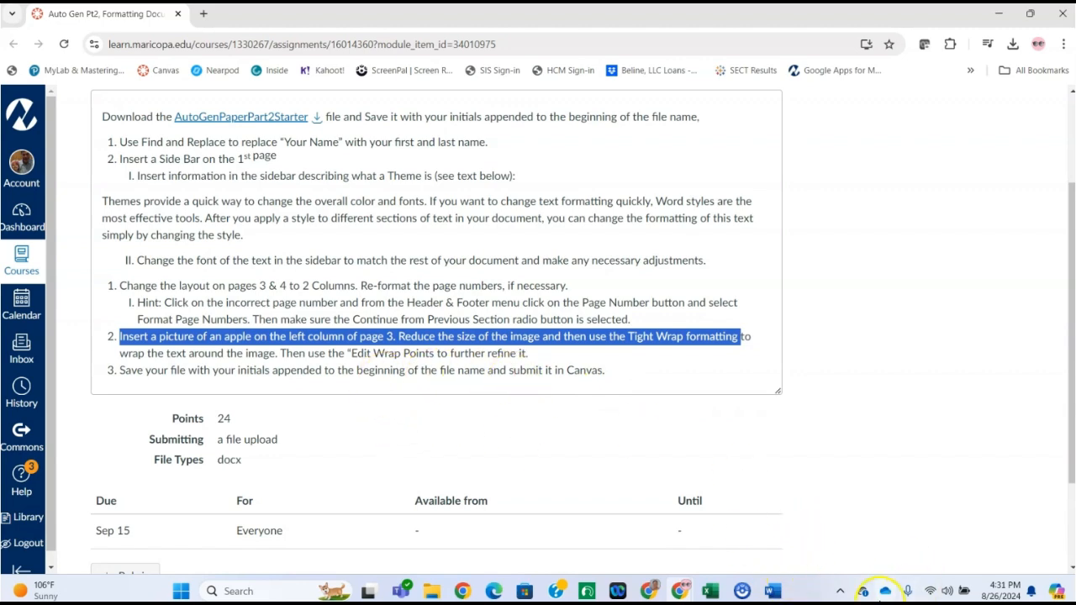
{"action": "left_click", "coordinate": [772, 591]}
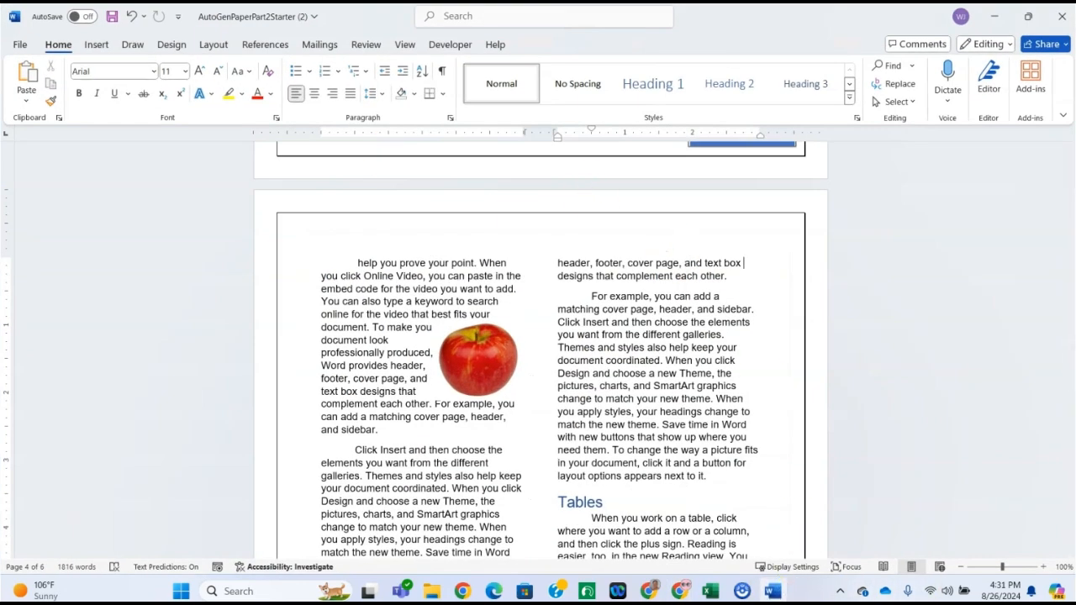
{"action": "left_click", "coordinate": [21, 46]}
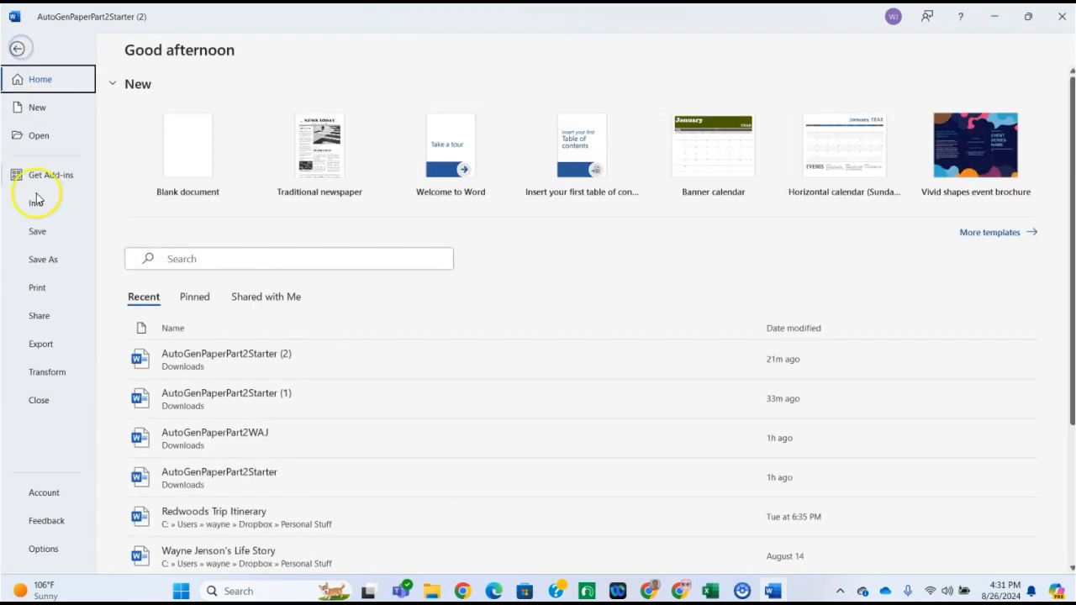
{"action": "left_click", "coordinate": [35, 266]}
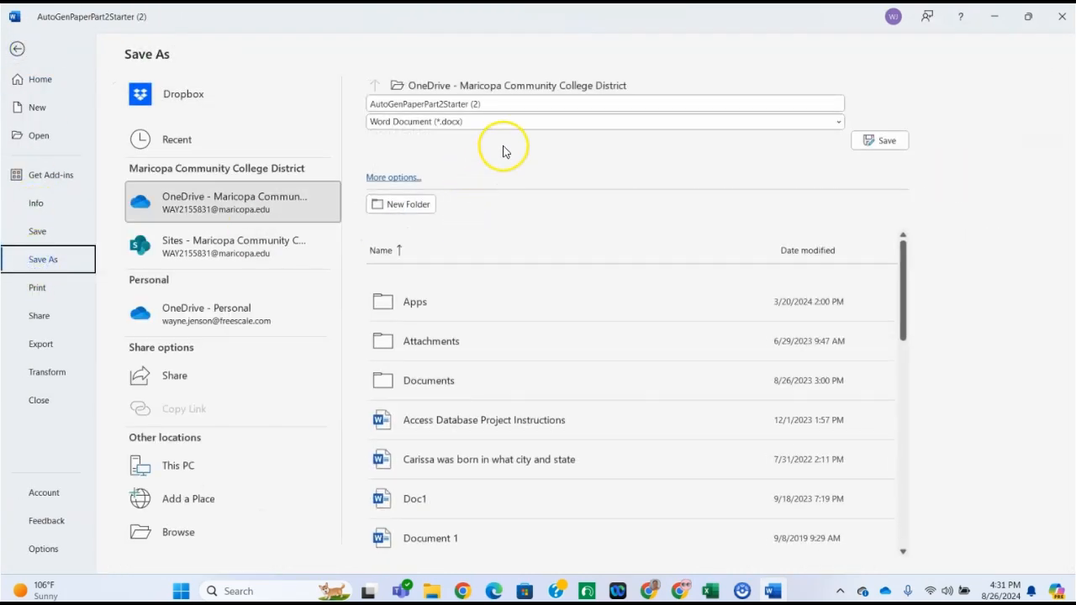
{"action": "left_click", "coordinate": [495, 104]}
{"action": "left_click", "coordinate": [497, 108]}
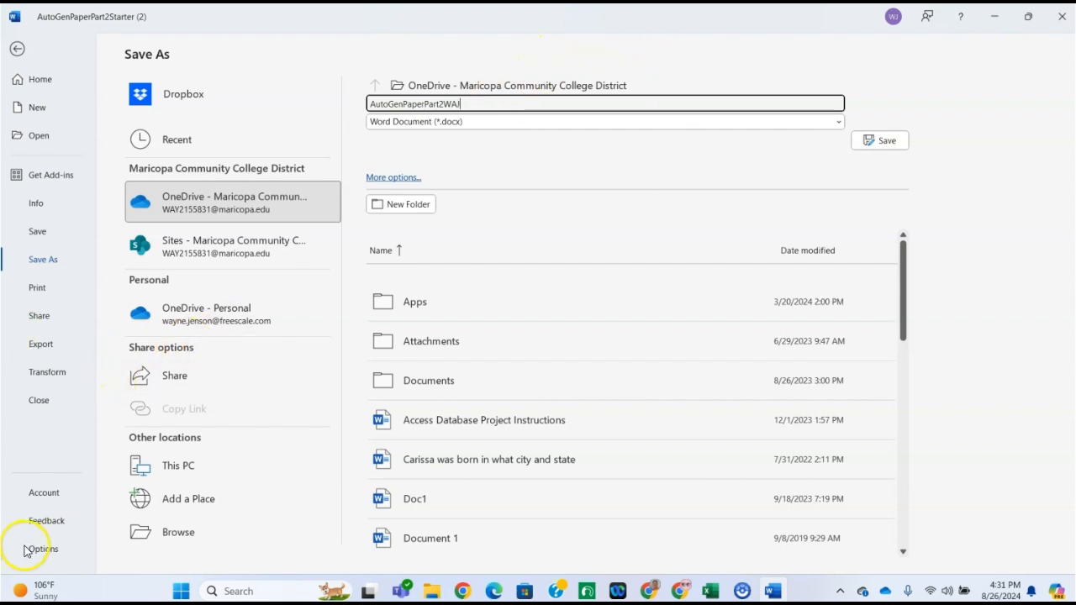
Step: Save AutoGenPaperPart2WAJ as a Word document in the Downloads folder, replacing the existing file of that name
{"action": "left_click", "coordinate": [146, 537]}
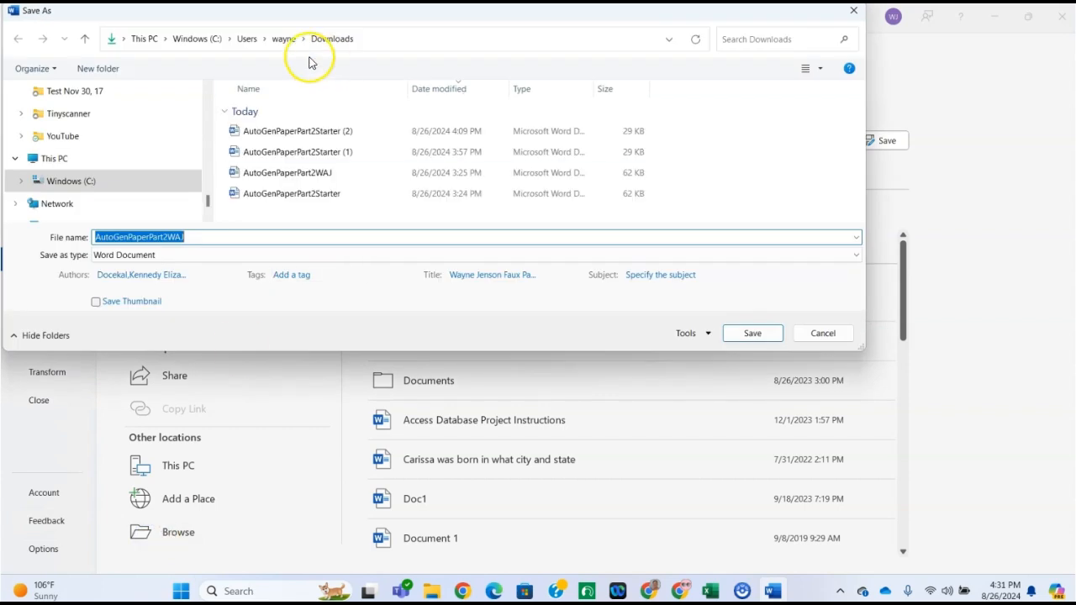
{"action": "left_click_drag", "start_coordinate": [212, 202], "coordinate": [204, 95]}
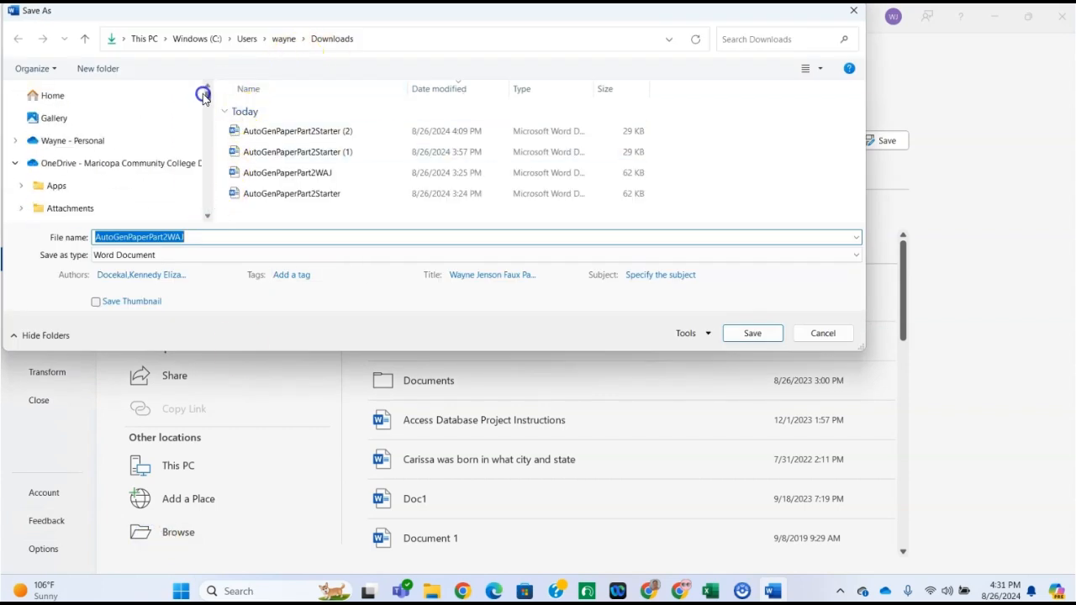
{"action": "scroll", "coordinate": [204, 101], "scroll_direction": "down", "scroll_amount": 2}
{"action": "left_click", "coordinate": [59, 180]}
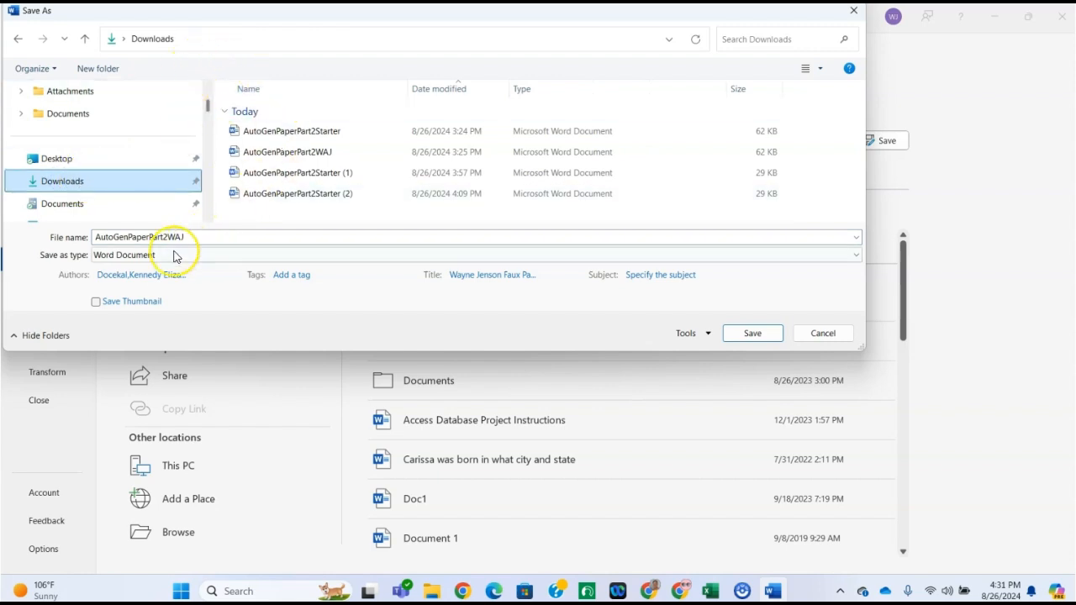
{"action": "left_click", "coordinate": [754, 331]}
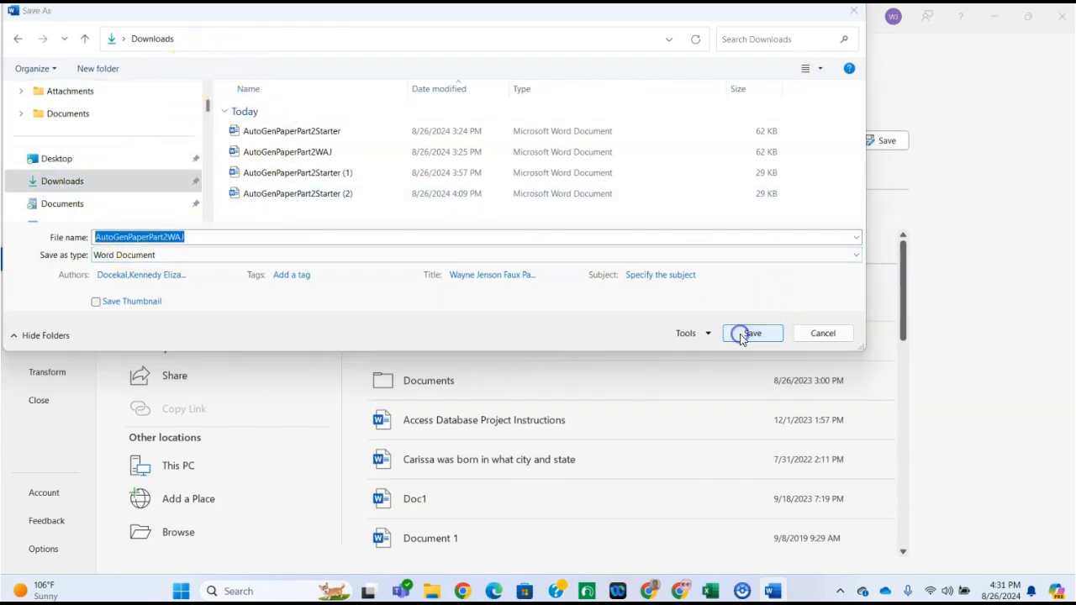
{"action": "left_click", "coordinate": [503, 331]}
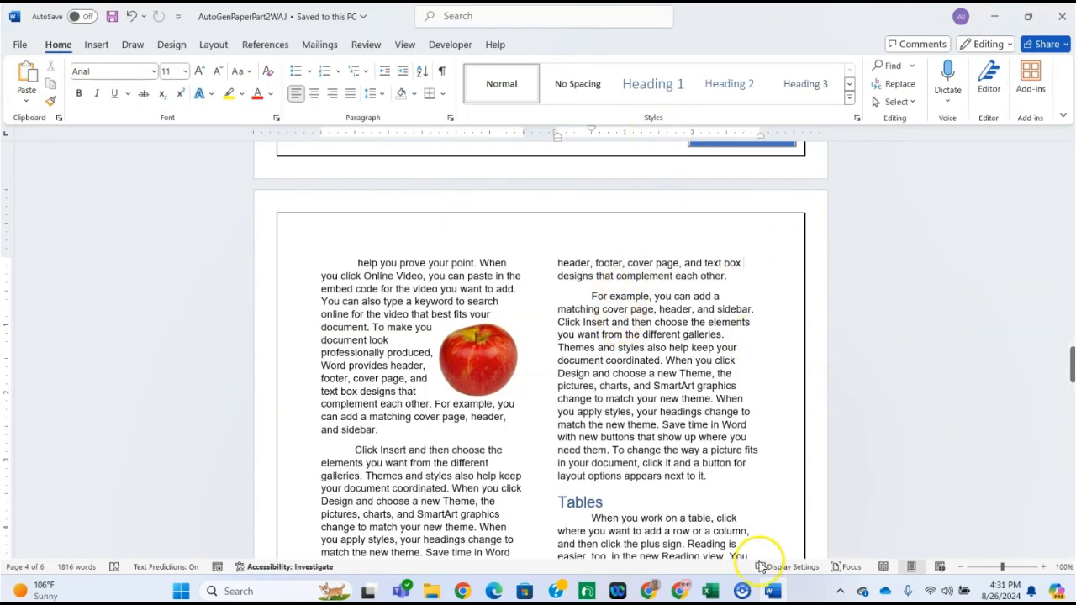
Step: Switch to the assignment page in Chrome, look over its instructions and clear the highlight on the apple picture instruction
{"action": "left_click", "coordinate": [994, 16]}
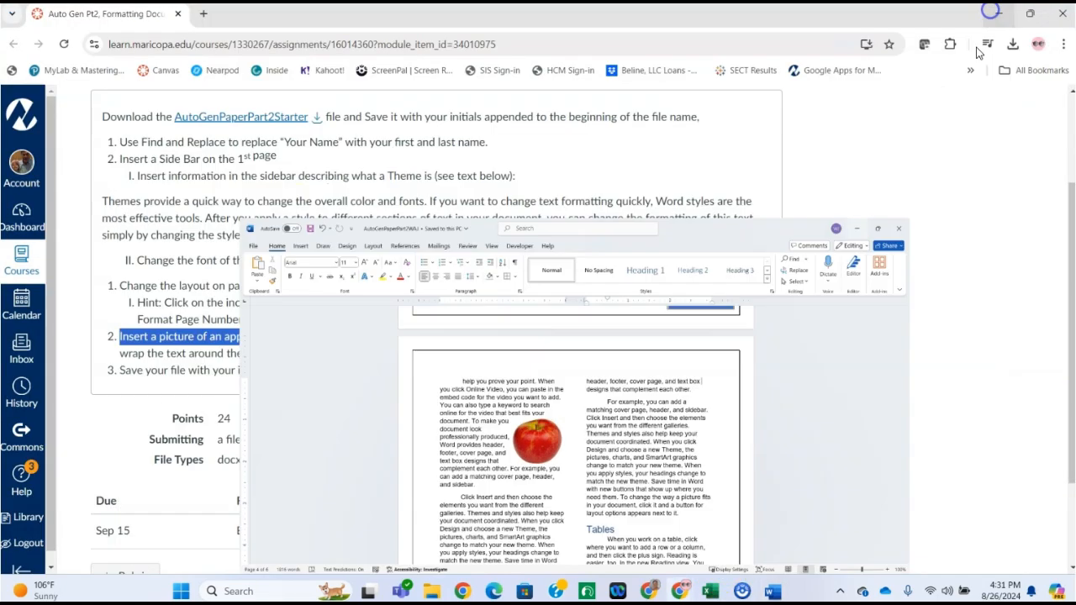
{"action": "scroll", "coordinate": [423, 413], "scroll_direction": "down", "scroll_amount": 2}
{"action": "scroll", "coordinate": [440, 384], "scroll_direction": "up", "scroll_amount": 4}
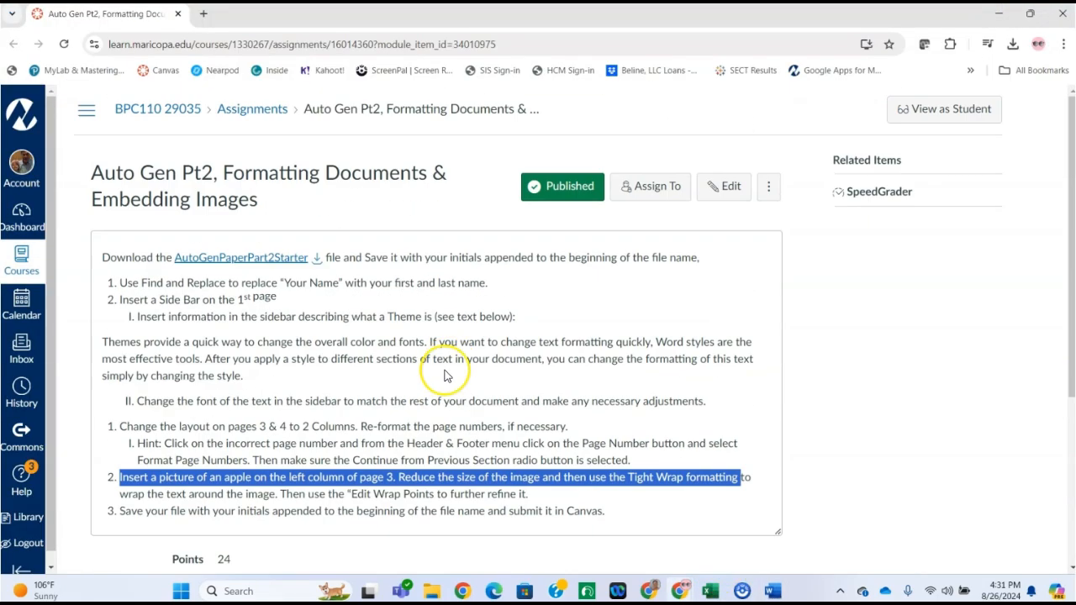
{"action": "left_click", "coordinate": [901, 317]}
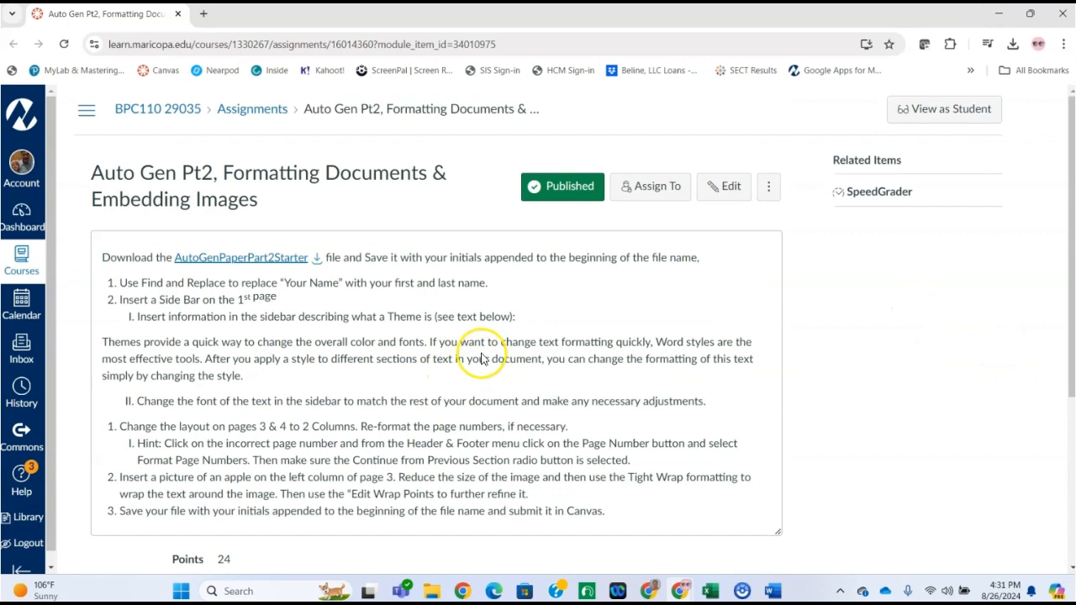